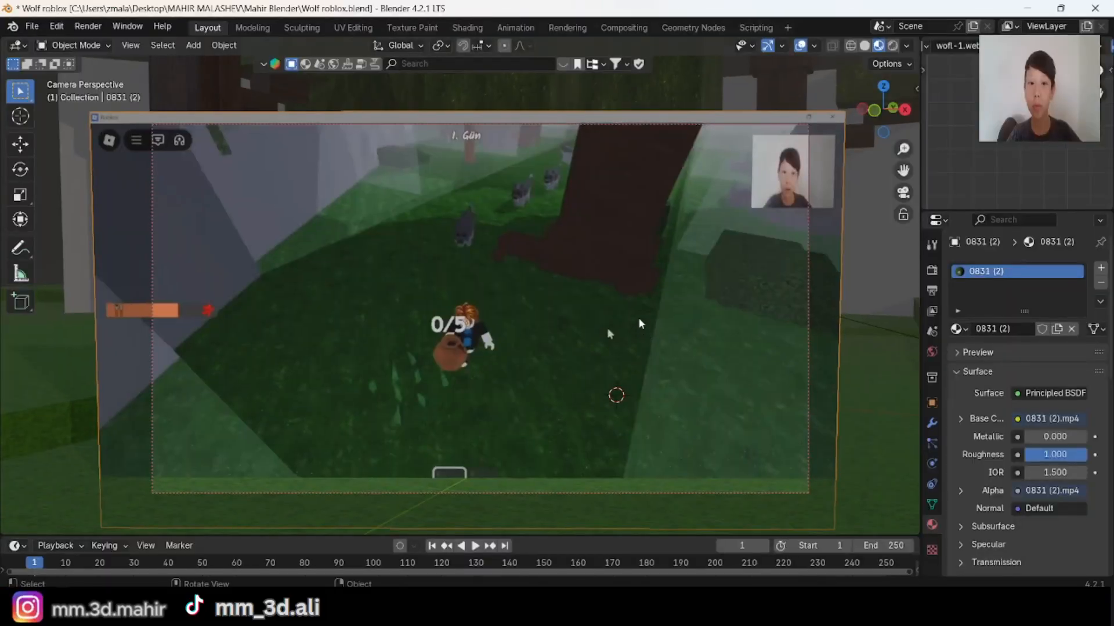
Delete the 0831 (2) video plane covering the camera view of the wolf scene.
scroll(653, 274, "down", 2, "shift")
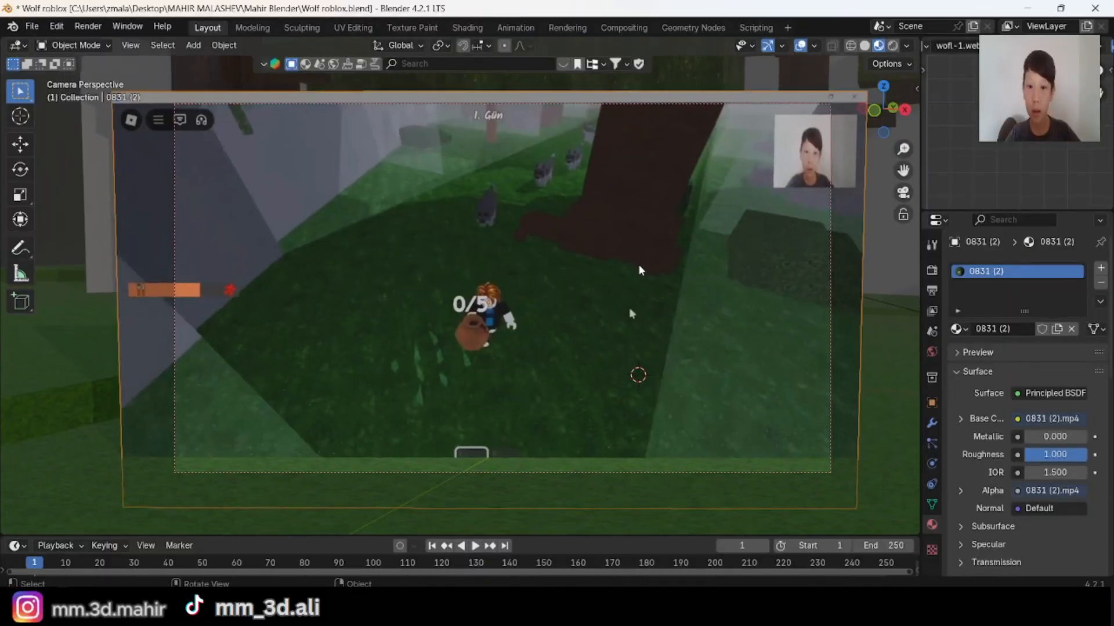
key("x")
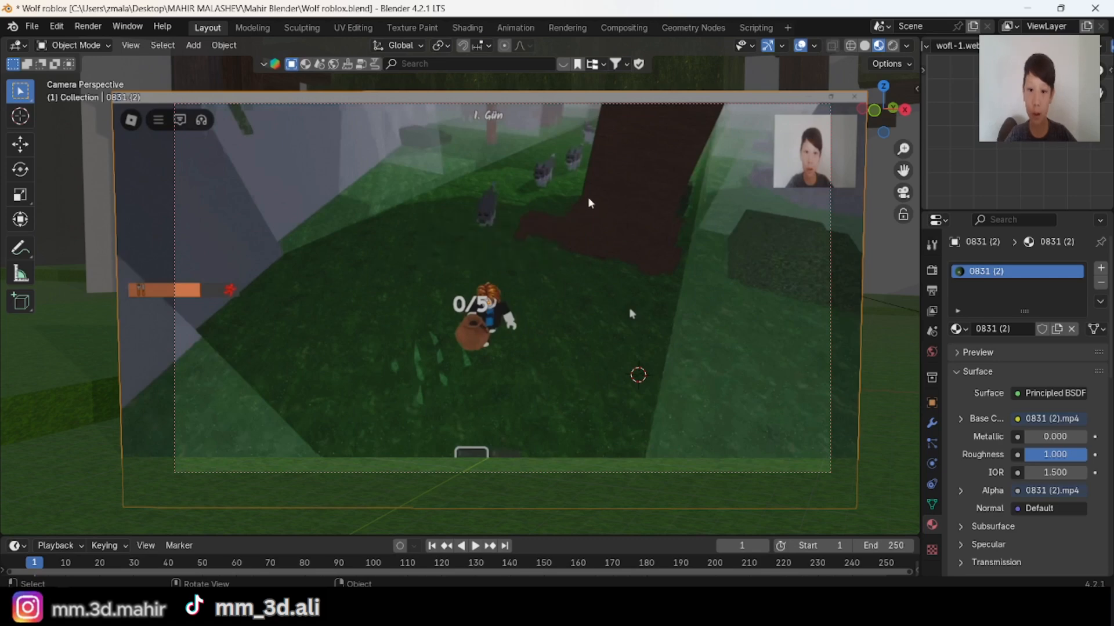
key("x")
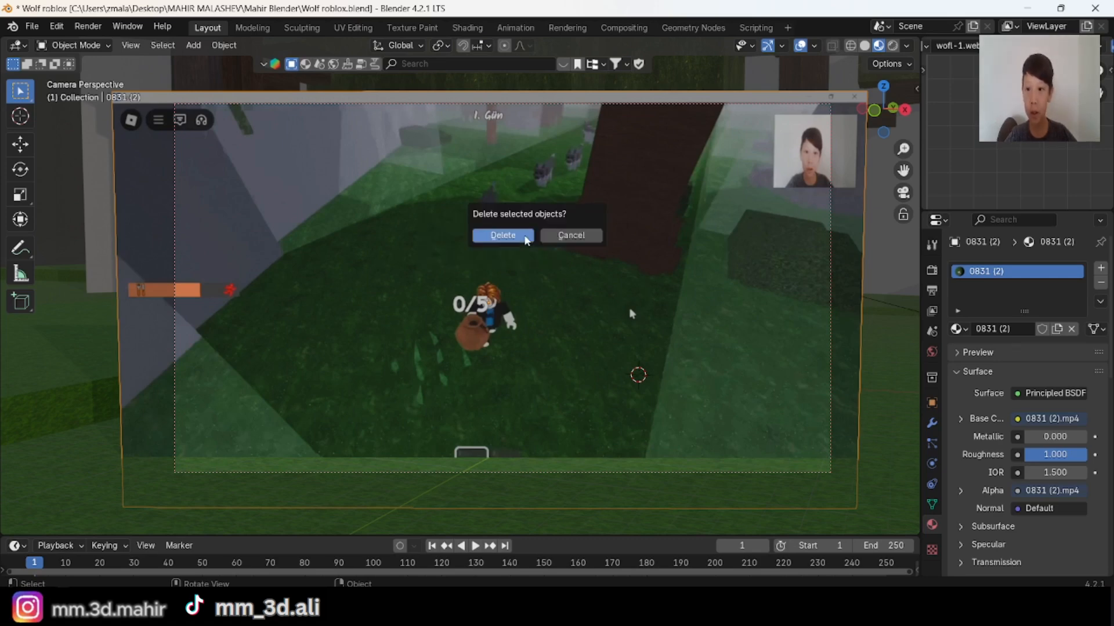
left_click(503, 235)
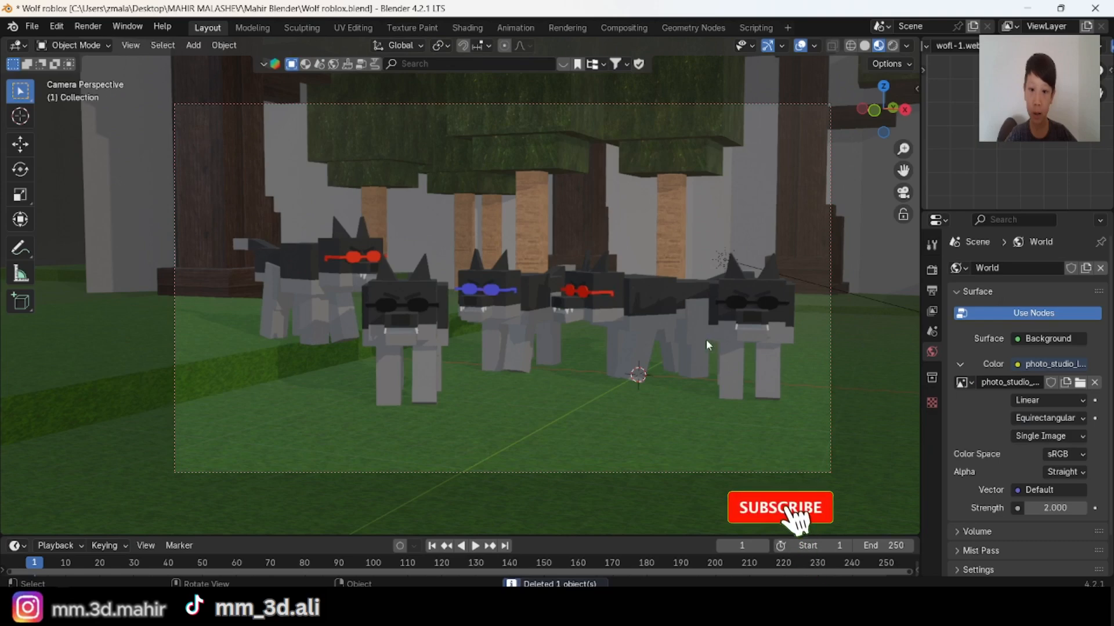
Examine the finished wolf pack scene through the camera and preview it in Rendered viewport shading.
middle_click_drag(706, 341, 399, 270, "shift")
scroll(577, 333, "up", 2)
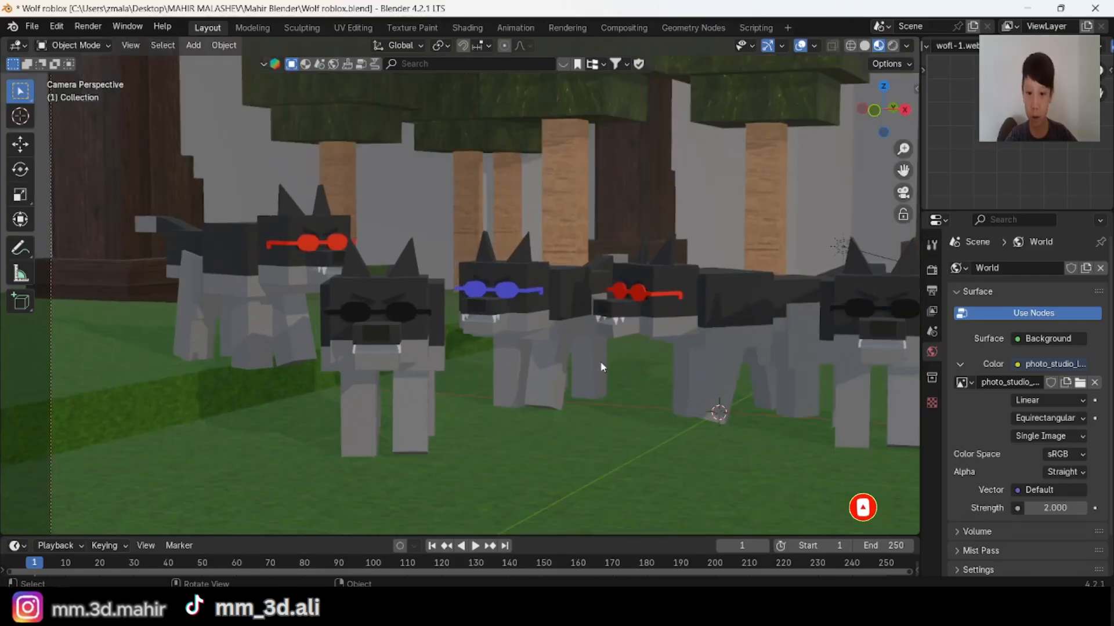
scroll(589, 359, "down", 1)
middle_click_drag(580, 350, 494, 295)
scroll(446, 309, "down", 2)
middle_click_drag(404, 293, 494, 129)
middle_click_drag(477, 206, 870, 194)
left_click(903, 193)
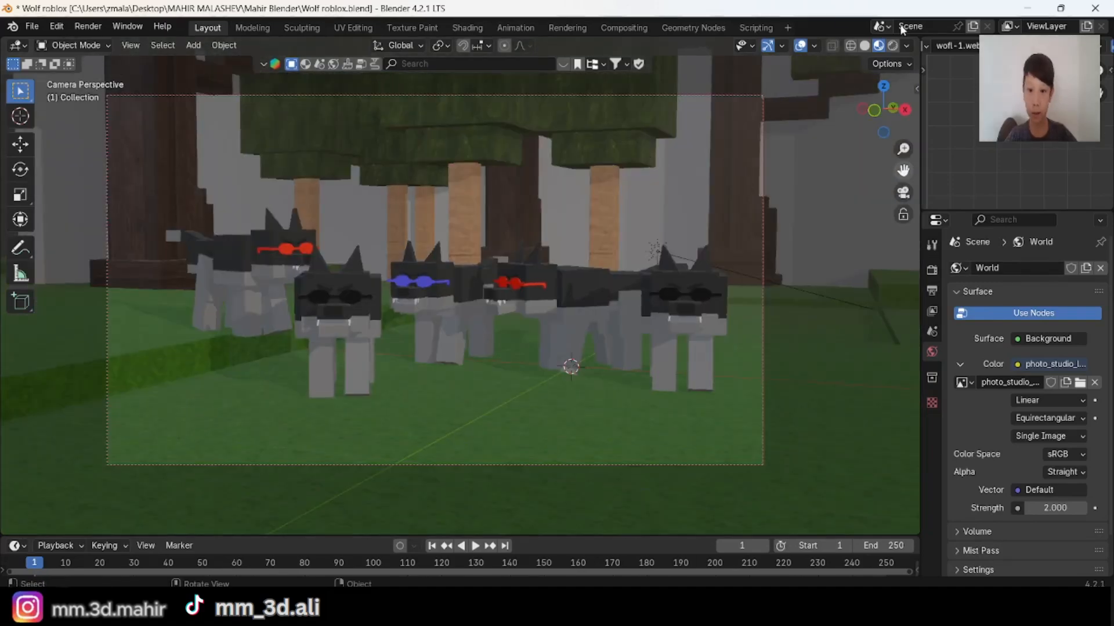
left_click(892, 45)
middle_click_drag(698, 290, 716, 297, "shift")
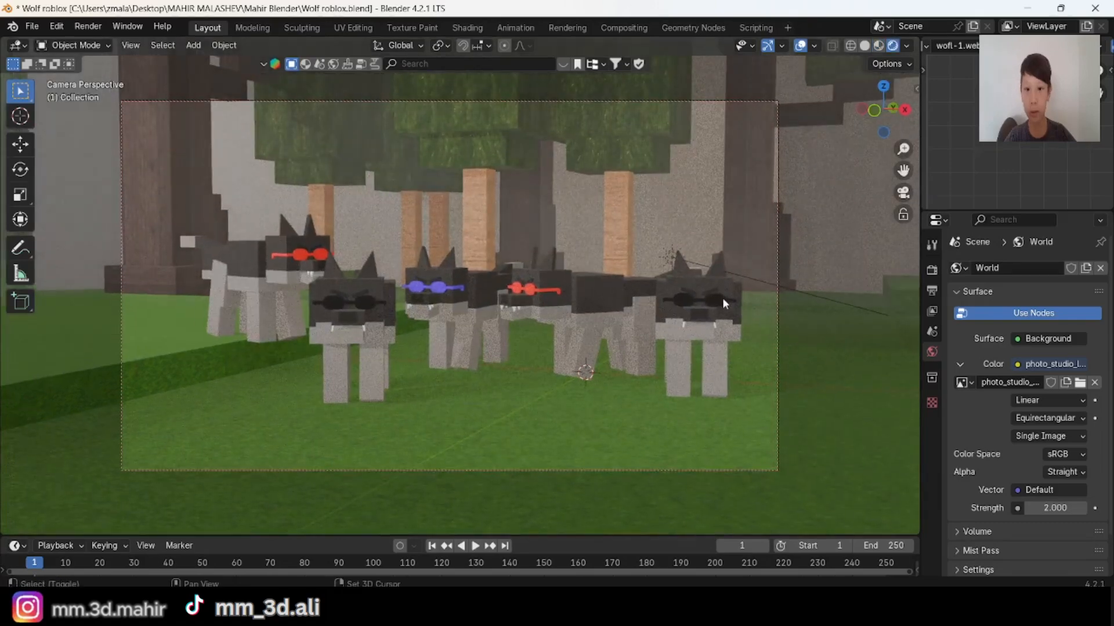
middle_click_drag(644, 274, 764, 298, "shift")
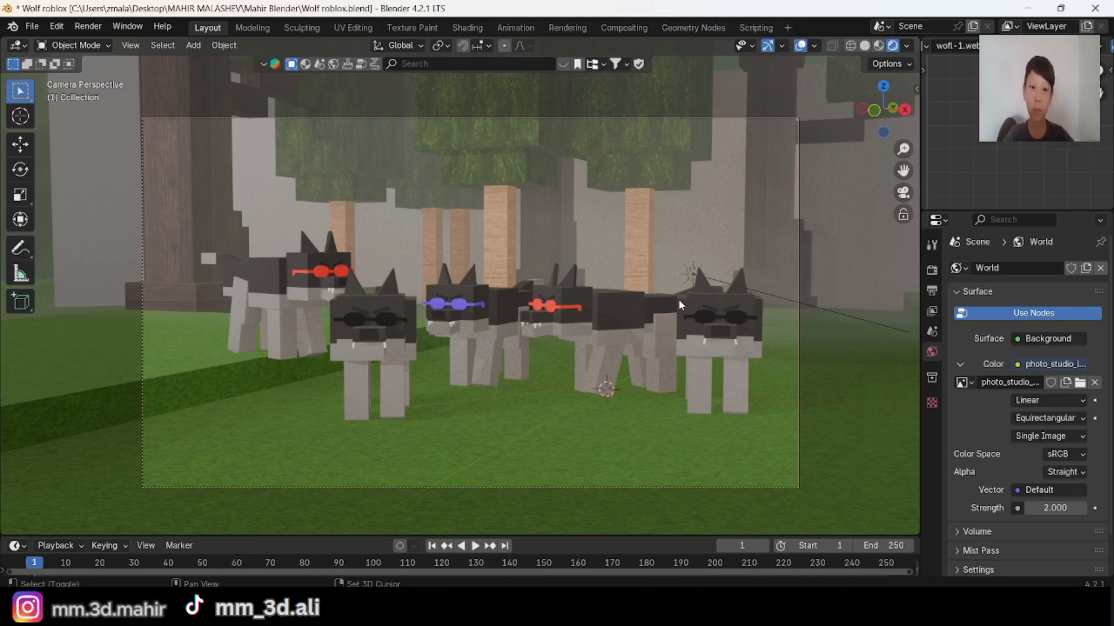
middle_click_drag(678, 299, 684, 289, "shift")
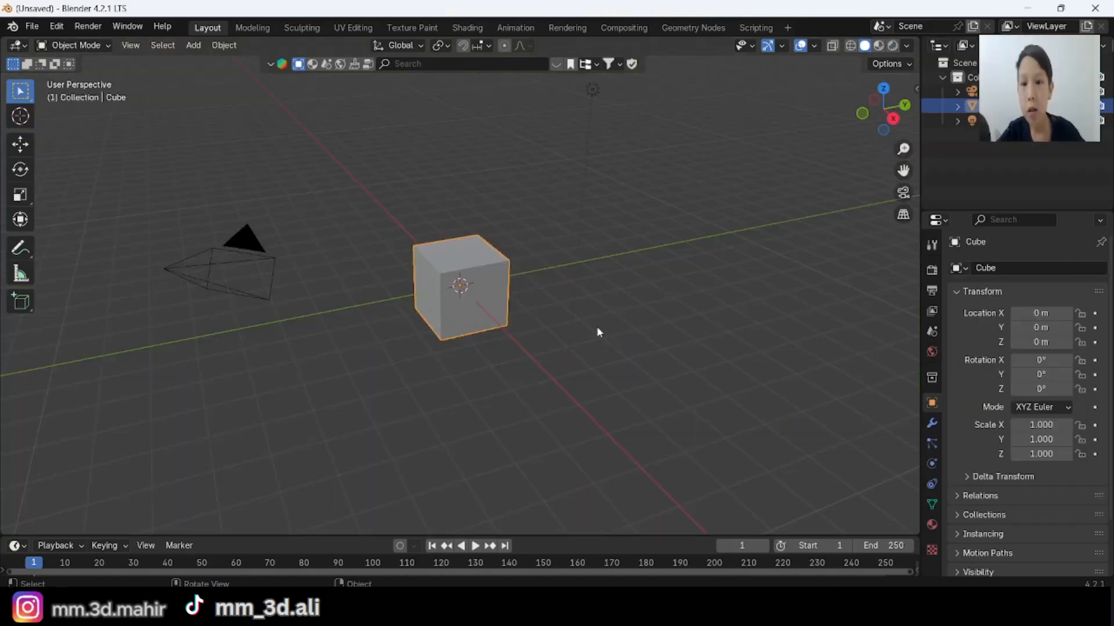
In the new file, turn the Outliner area into an Image Editor and frame the wolf reference picture in it.
middle_click_drag(596, 326, 643, 266)
left_click(940, 47)
left_click(430, 99)
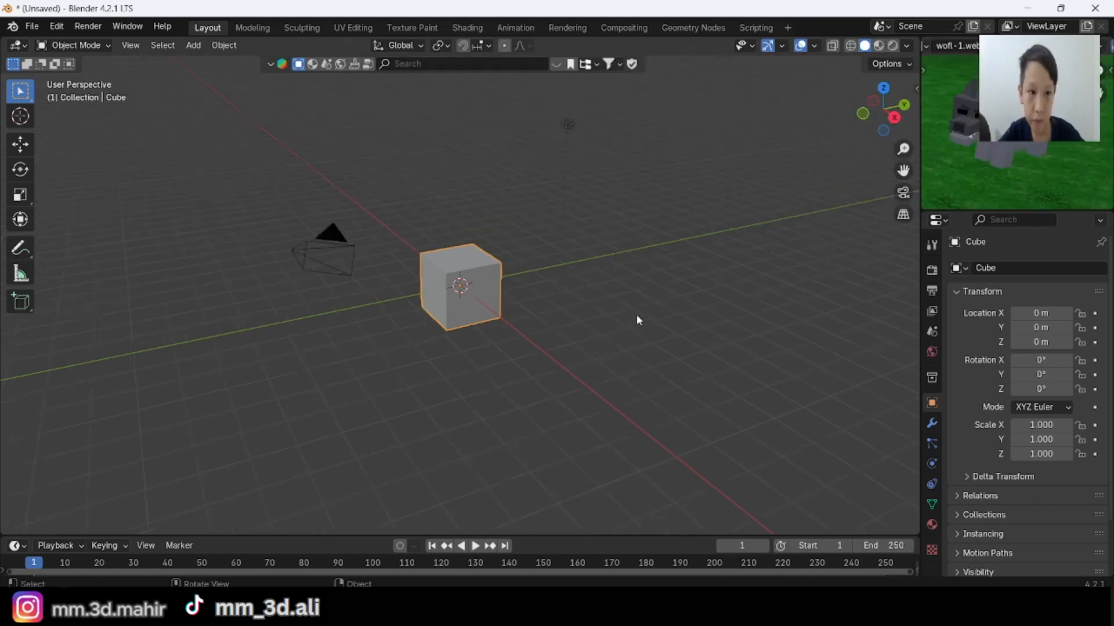
middle_click_drag(637, 319, 667, 322)
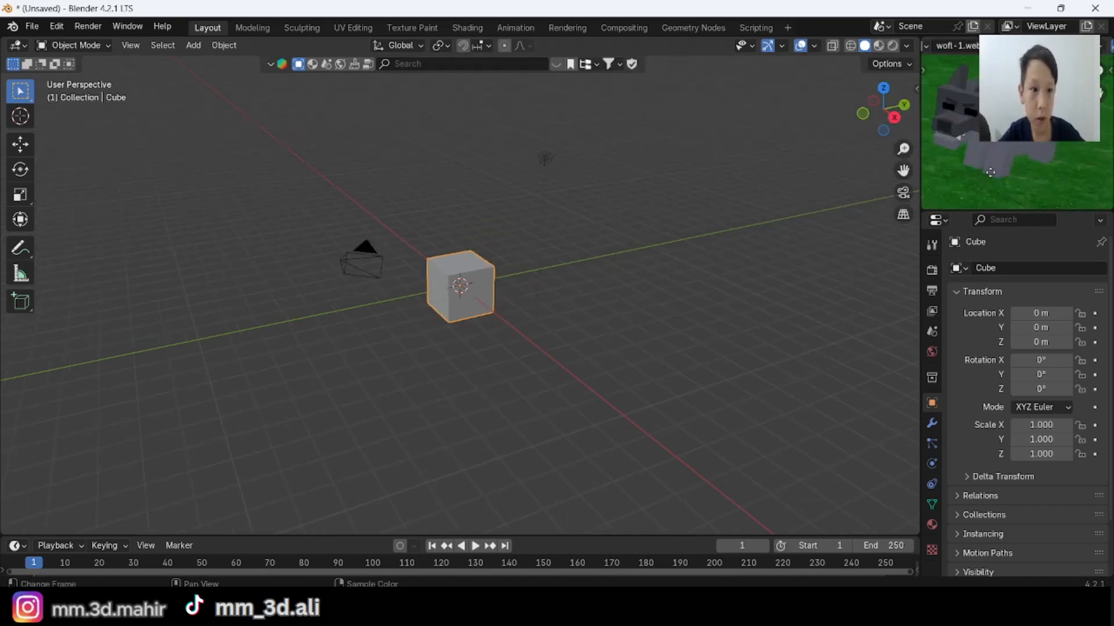
middle_click_drag(766, 330, 642, 303)
scroll(642, 303, "up", 3)
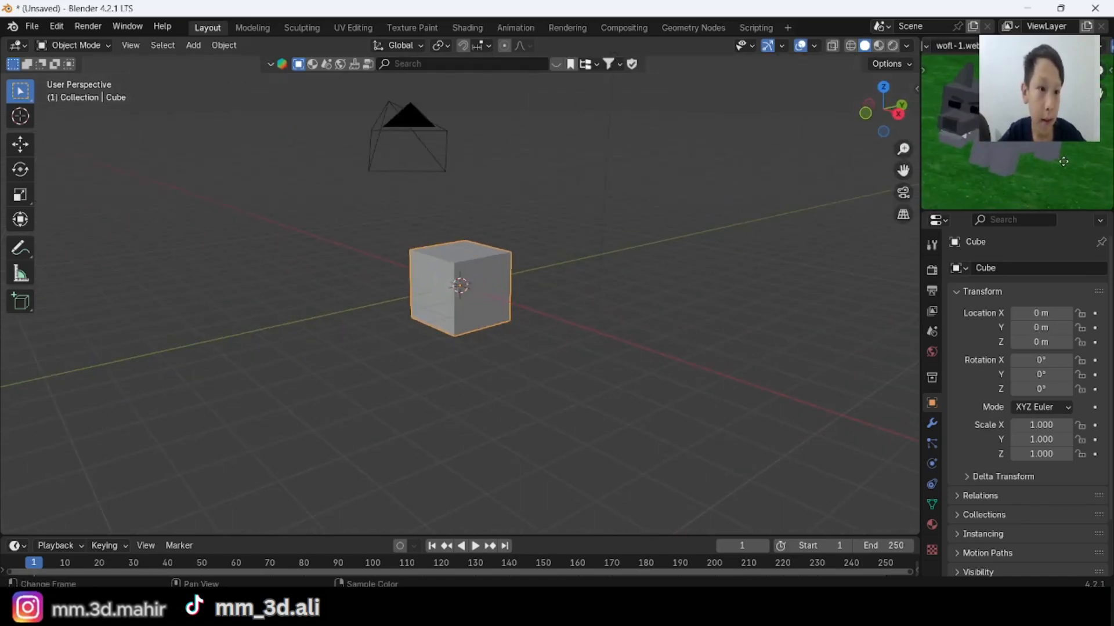
scroll(1053, 174, "down", 2)
scroll(1044, 171, "up", 3)
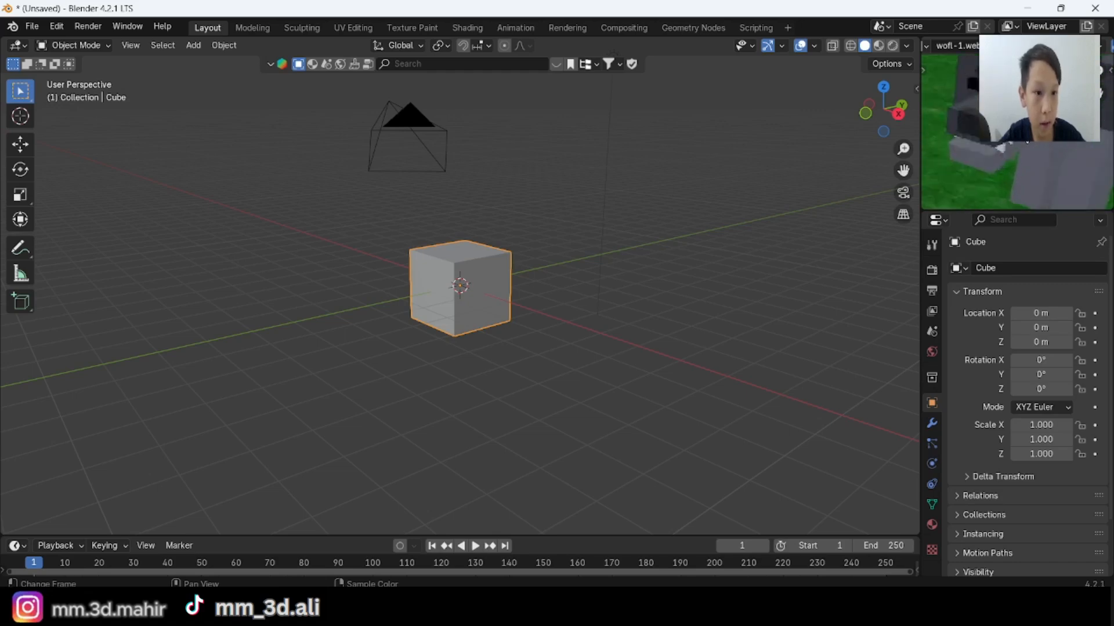
middle_click_drag(1000, 148, 1011, 167)
middle_click_drag(783, 267, 656, 311)
middle_click_drag(982, 184, 1005, 160)
scroll(557, 255, "up", 2)
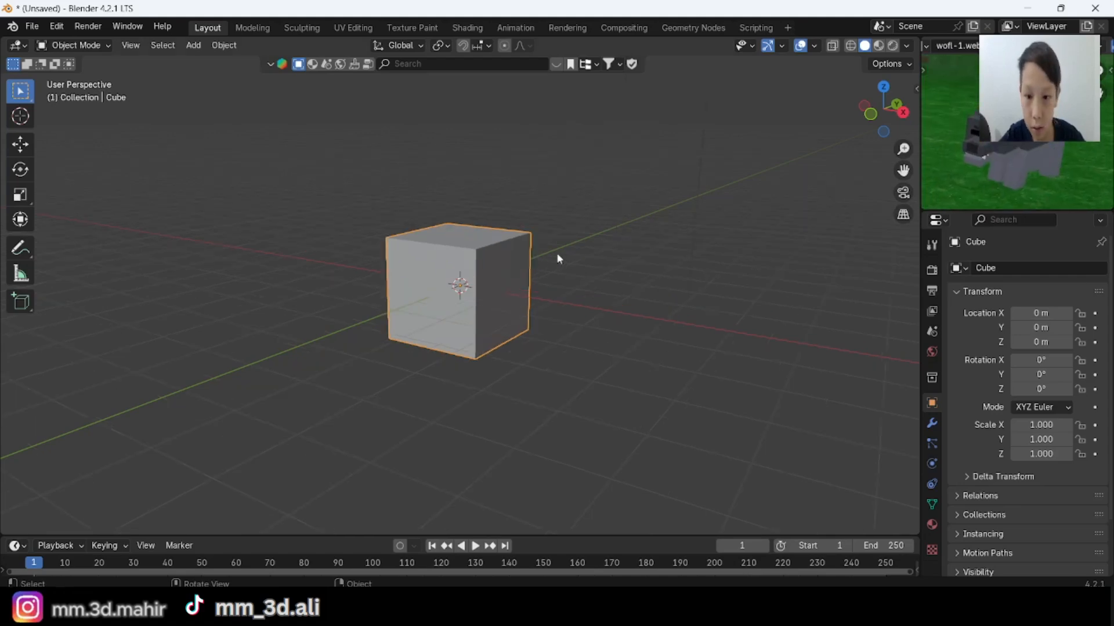
Scale the default cube into a head block, about 1.42 on X, 0.88 on Y and 1.21 on Z.
key("s")
key("x")
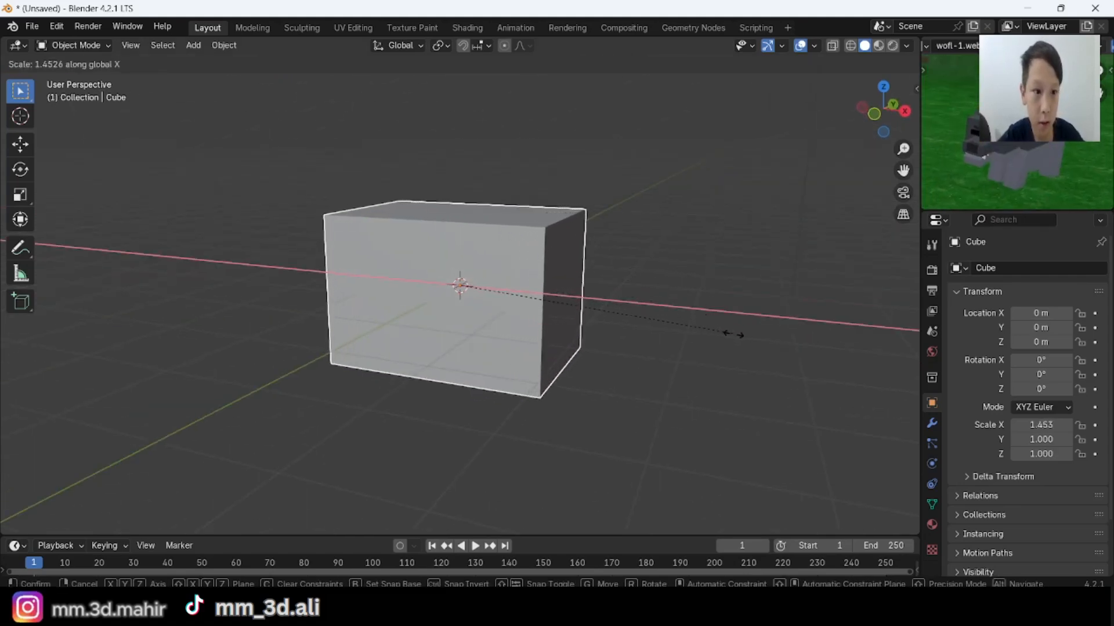
left_click(726, 325)
middle_click_drag(725, 325, 729, 353)
key("s")
key("y")
left_click(671, 376)
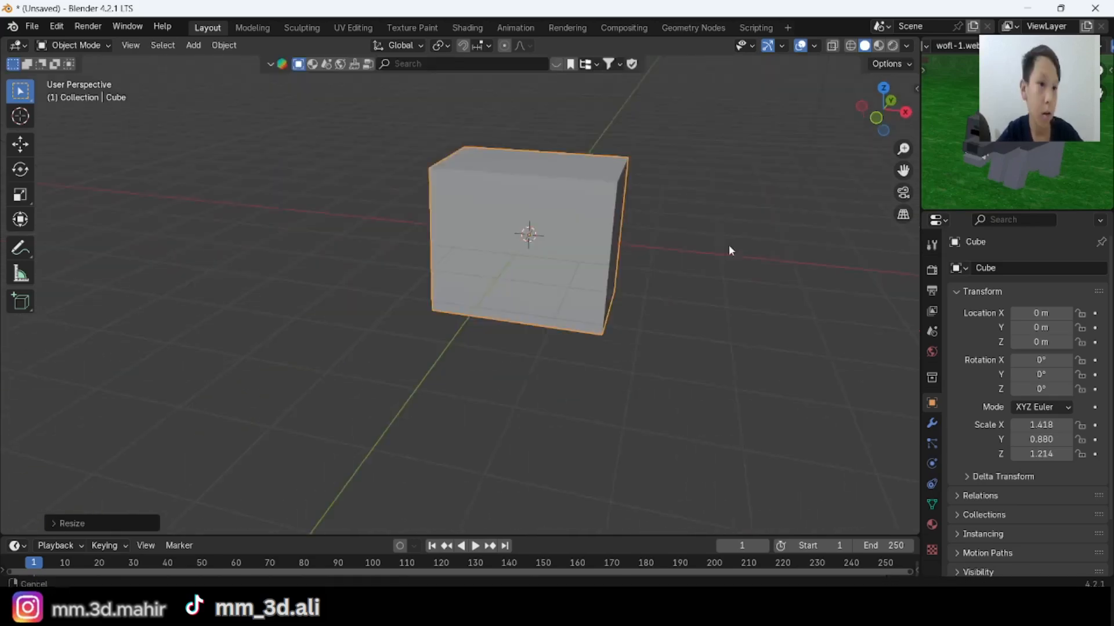
Add a second cube for the muzzle and scale it to about 0.67 on X and 0.26 on Z.
middle_click_drag(729, 248, 619, 267, "shift")
left_click(193, 45)
mouse_move(211, 62)
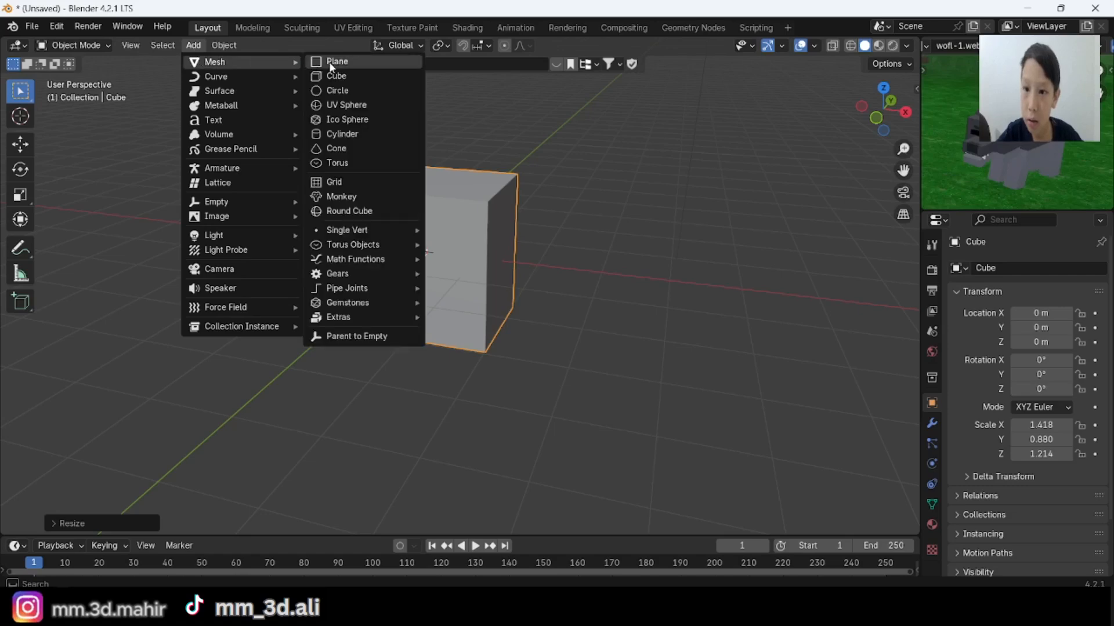
left_click(328, 74)
middle_click_drag(511, 348, 740, 354)
key("s")
key("z")
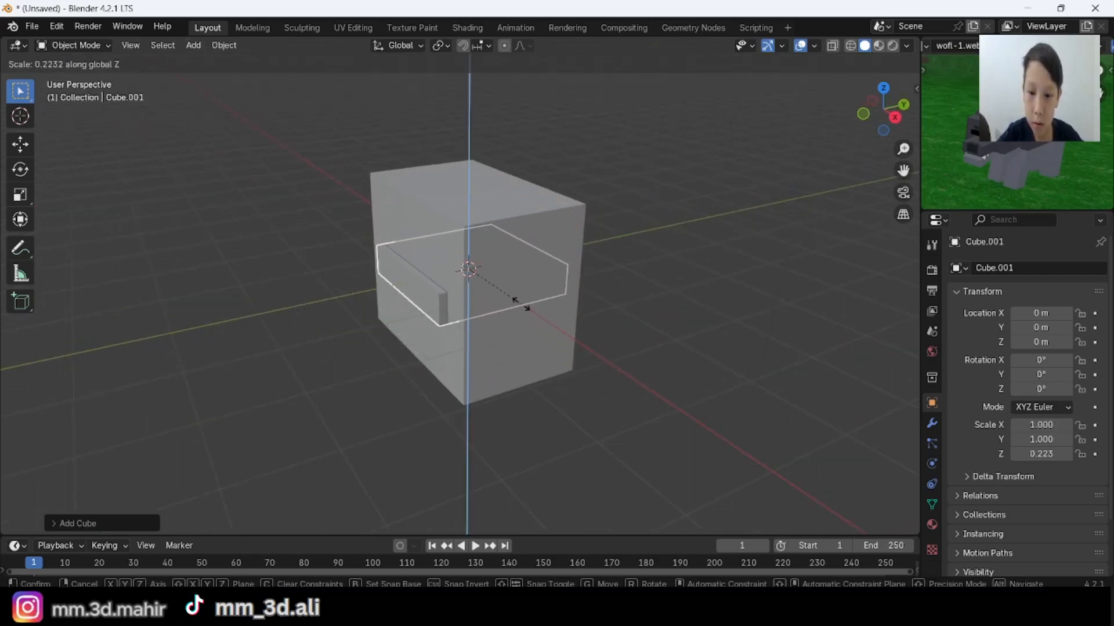
left_click(528, 312)
middle_click_drag(528, 312, 662, 328)
key("s")
key("x")
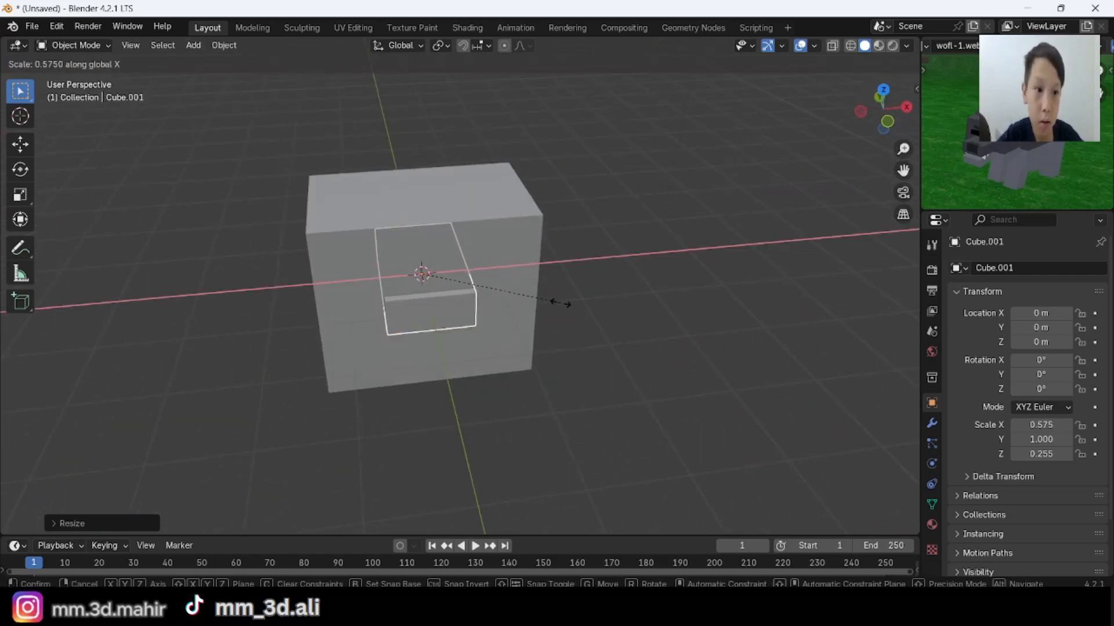
left_click(582, 319)
Move the muzzle box to about -1.02 m on Y so it protrudes from the front of the head block.
middle_click_drag(583, 319, 713, 315)
key("g")
key("y")
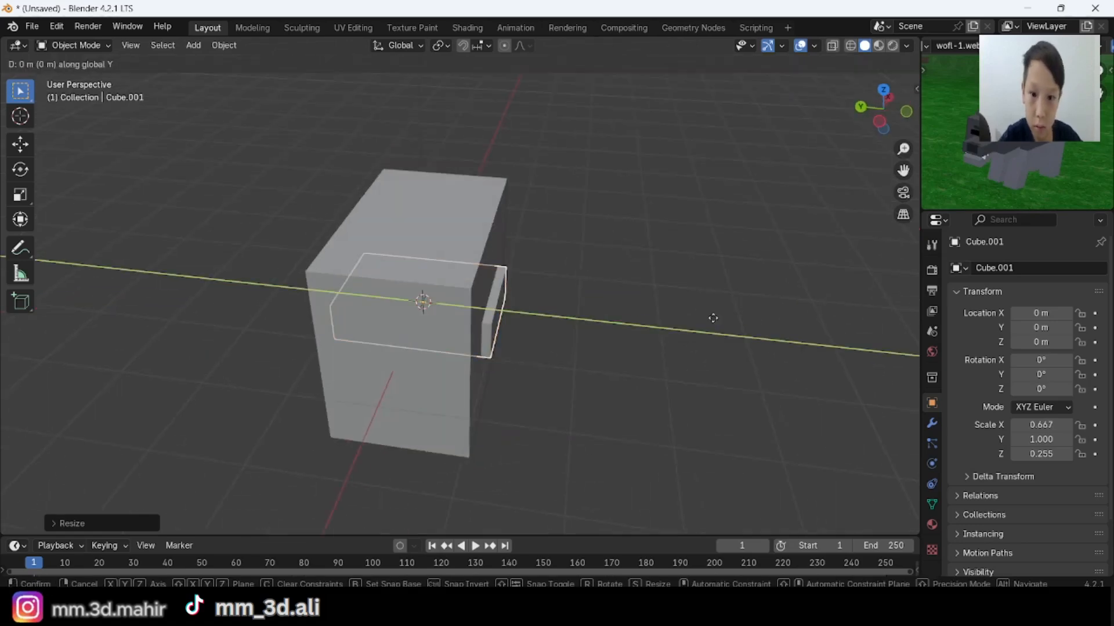
left_click(754, 348)
Raise the head block slightly along Z so the muzzle sits lower on its front face.
middle_click_drag(754, 348, 479, 272)
left_click(479, 272)
middle_click_drag(675, 355, 446, 320)
key("g")
key("z")
left_click(659, 325)
In side view, duplicate the muzzle as a lower jaw about 0.34 m down on Z and rotate it about 23°.
left_click(446, 319)
left_click(865, 112)
key("shift+d")
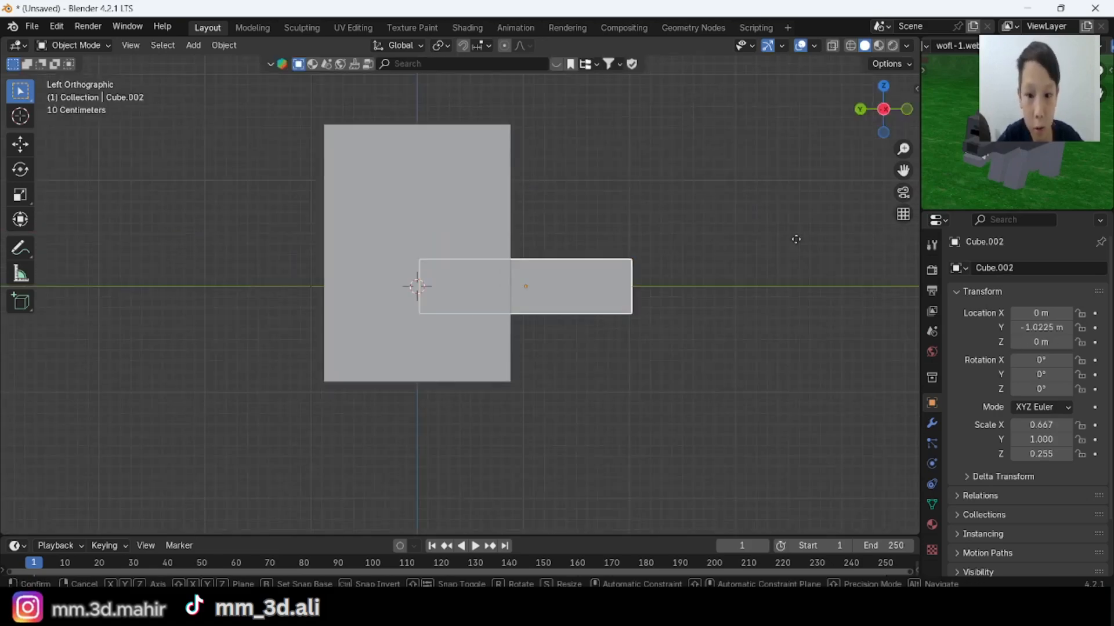
key("z")
left_click(787, 276)
key("r")
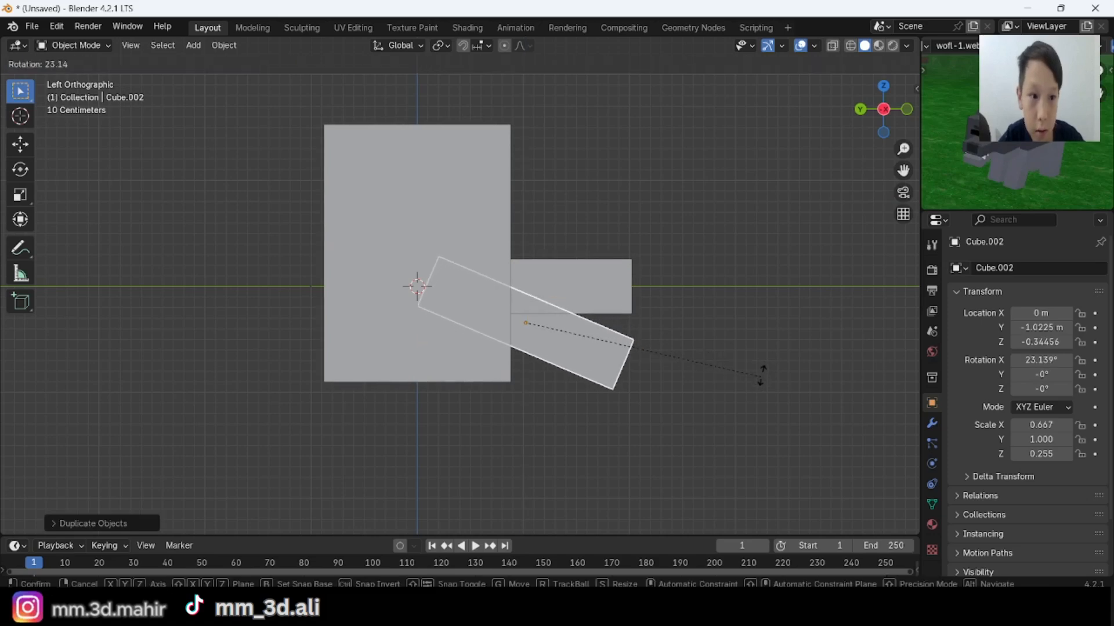
left_click(767, 374)
Position the lower jaw beneath the muzzle at about -0.86 m on Y and -0.56 m on Z.
key("g")
key("y")
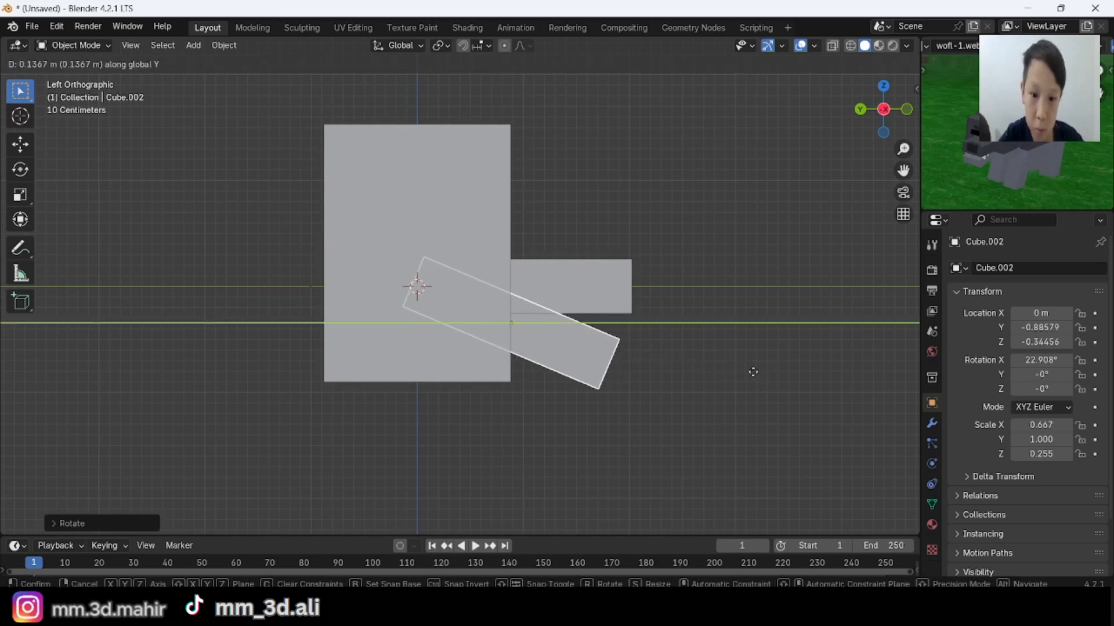
left_click(751, 374)
key("g")
key("z")
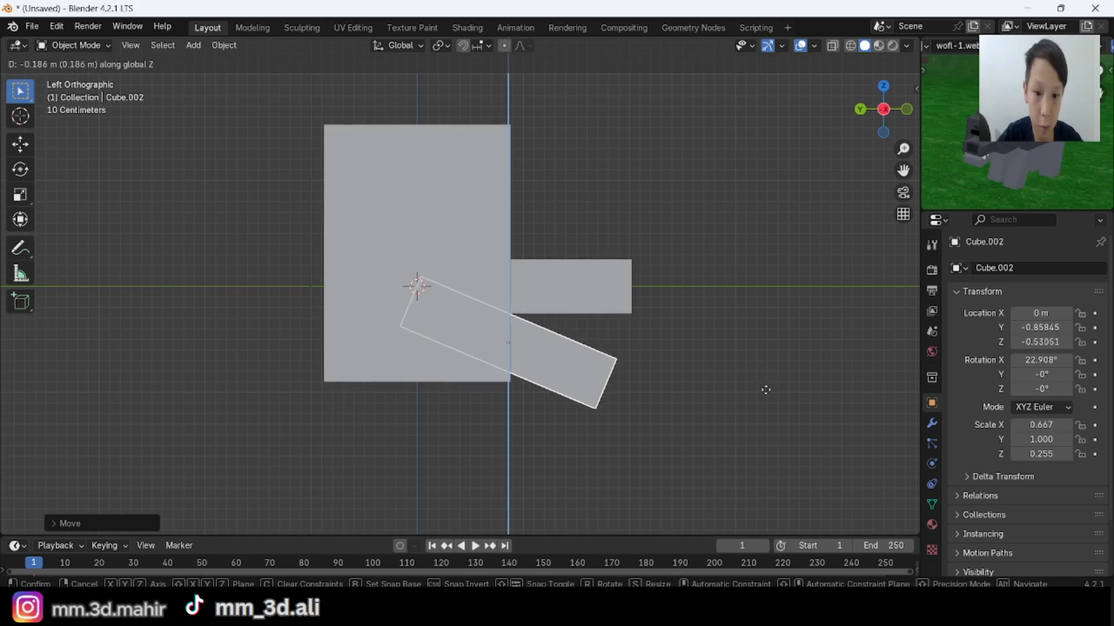
left_click(757, 386)
Rotate the lower jaw around X to a tilt of about 10° to narrow the mouth opening.
middle_click_drag(748, 380, 551, 343)
key("r")
key("x")
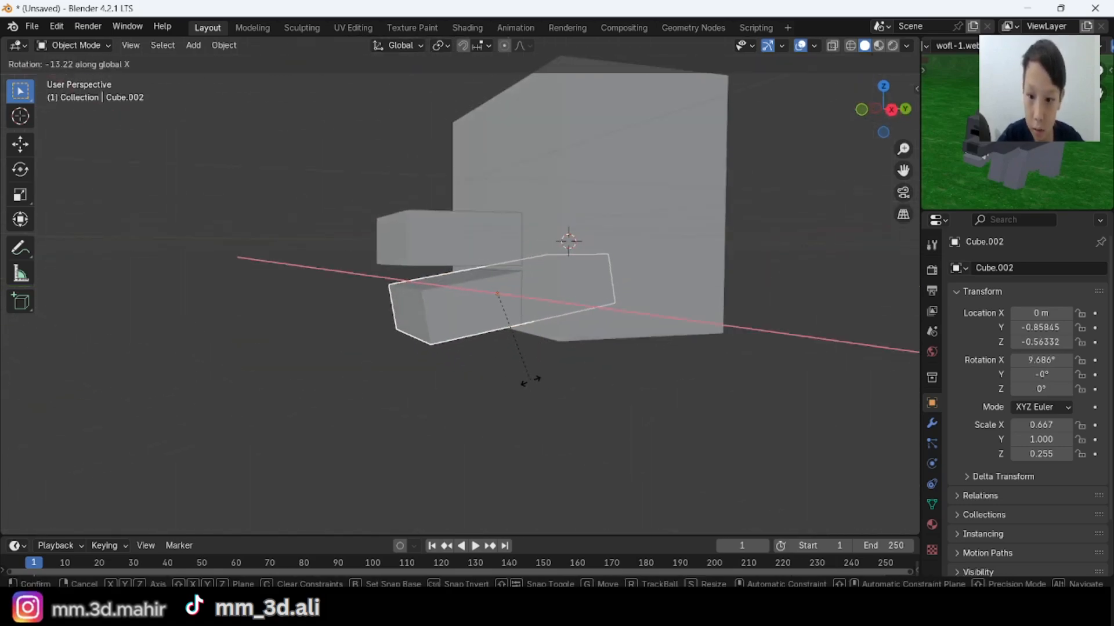
left_click(530, 380)
Add a cube for the eye, scale it to about 0.32 and place it in front view at about X 0.60 m, Z 0.79 m.
middle_click_drag(530, 380, 406, 325)
left_click(193, 45)
left_click(326, 77)
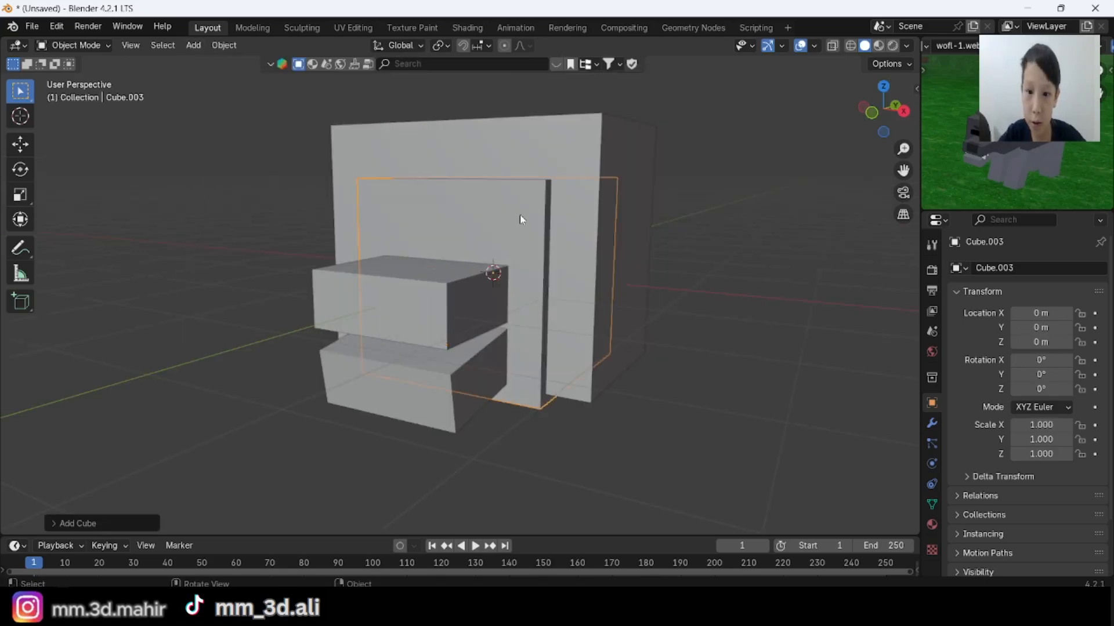
left_click(884, 132)
key("s")
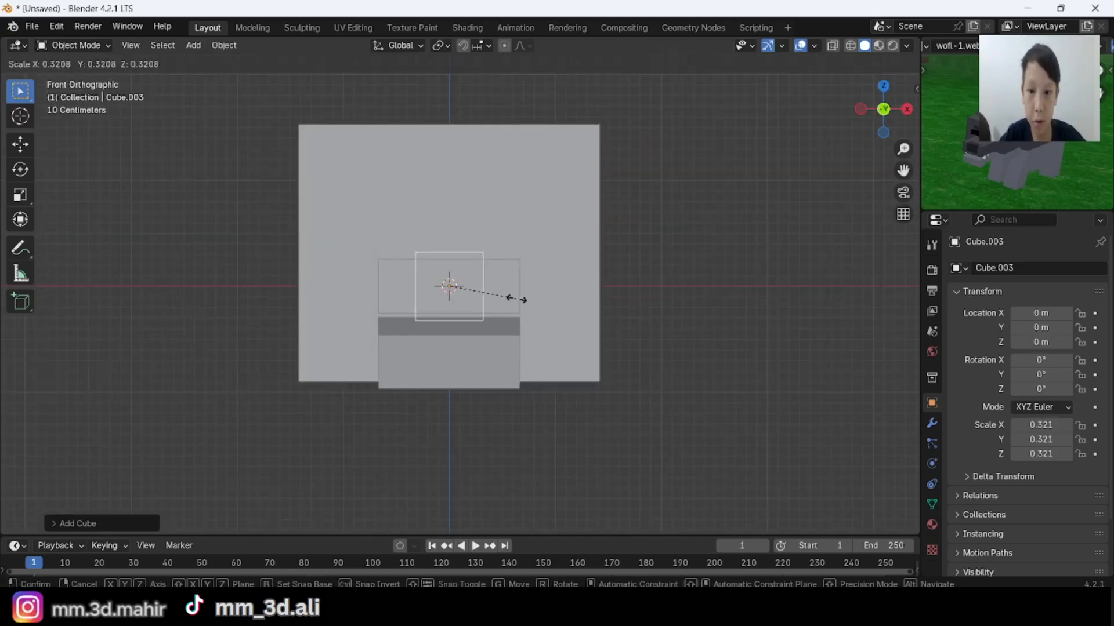
left_click(526, 297)
key("g")
left_click(591, 209)
Flatten the eye box along Z and enlarge it to a scale of about 0.47 on X and Y, 0.28 on Z.
key("s")
key("z")
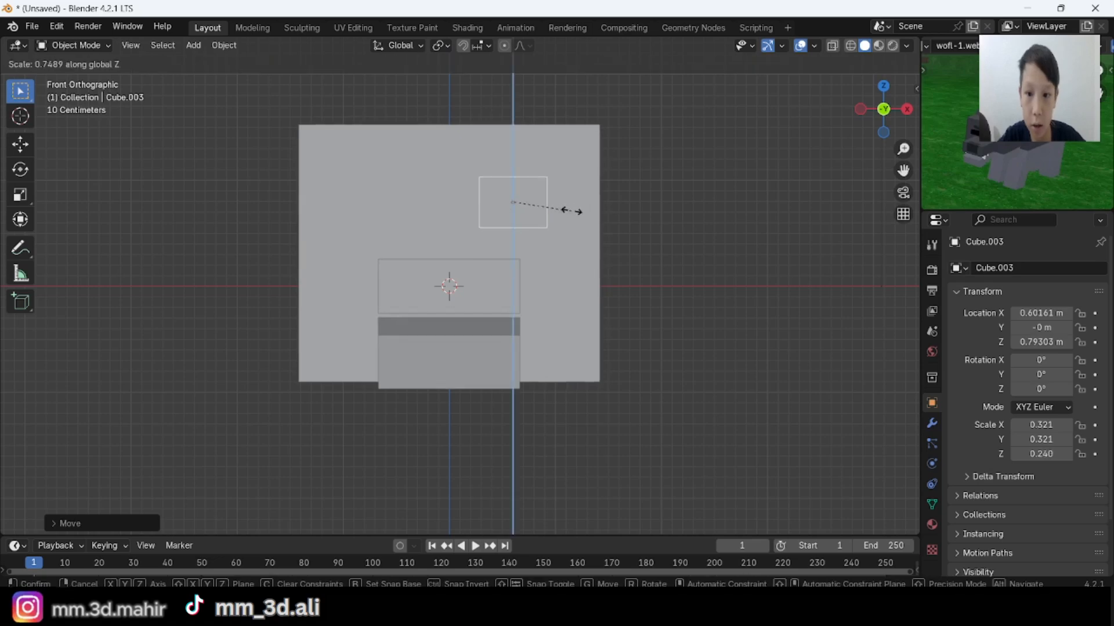
left_click(560, 208)
key("s")
left_click(566, 234)
Move the eye box forward along Y to about -0.56 m so it protrudes from the face.
middle_click_drag(566, 234, 698, 325)
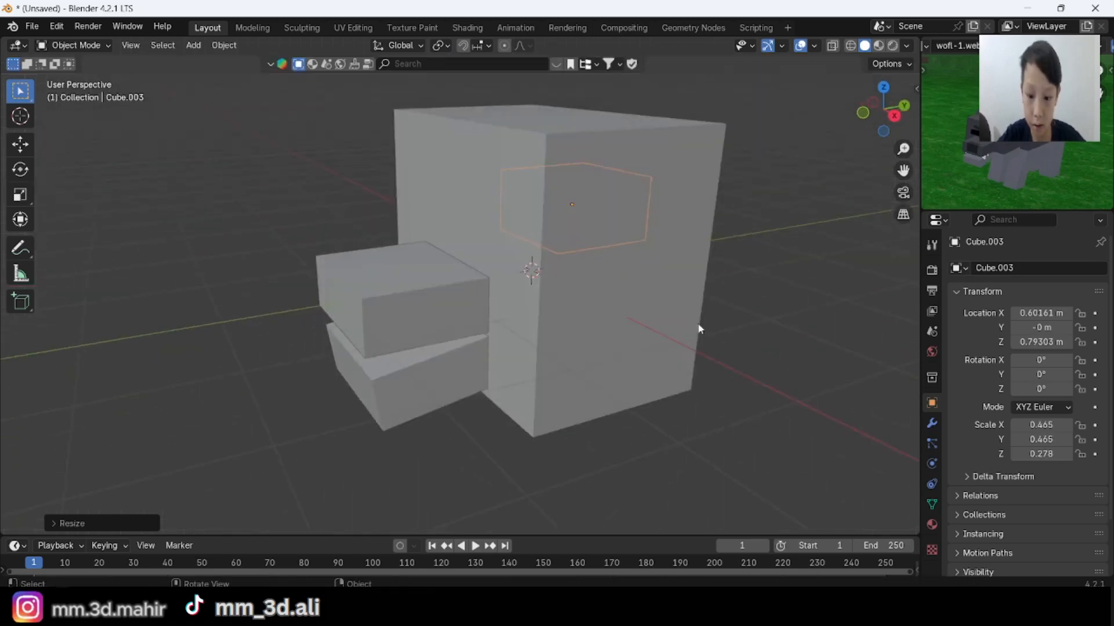
key("g")
key("y")
left_click(611, 334)
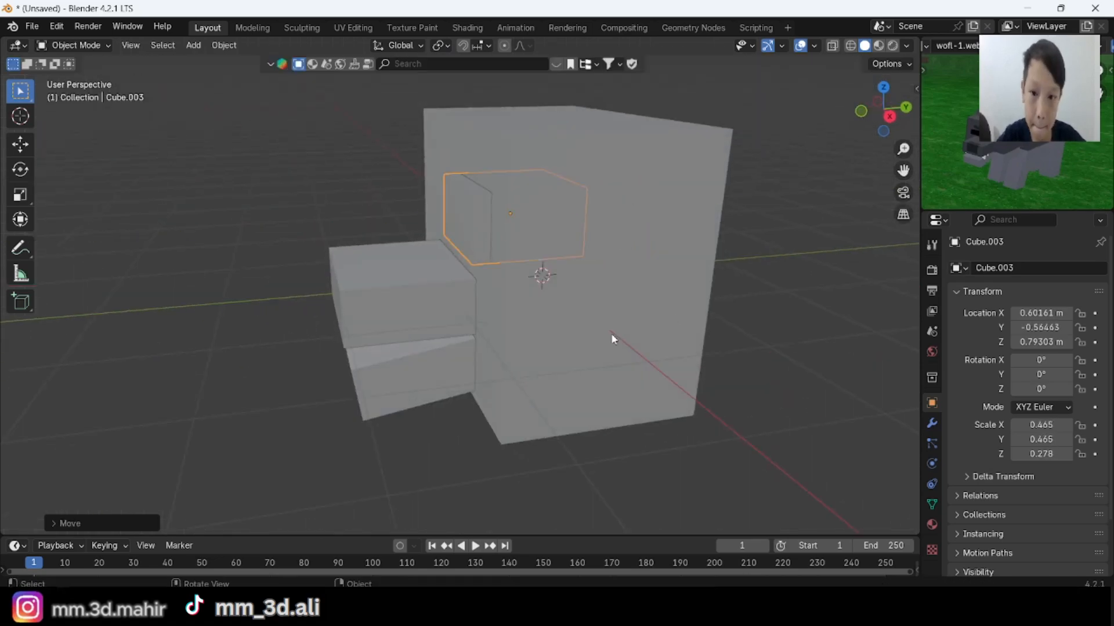
middle_click_drag(611, 334, 717, 232)
Add a Mirror modifier to the eye box on the X axis with the head cube as mirror object.
scroll(715, 236, "down", 3)
scroll(766, 228, "up", 2)
left_click(932, 423)
left_click(1006, 268)
mouse_move(979, 323)
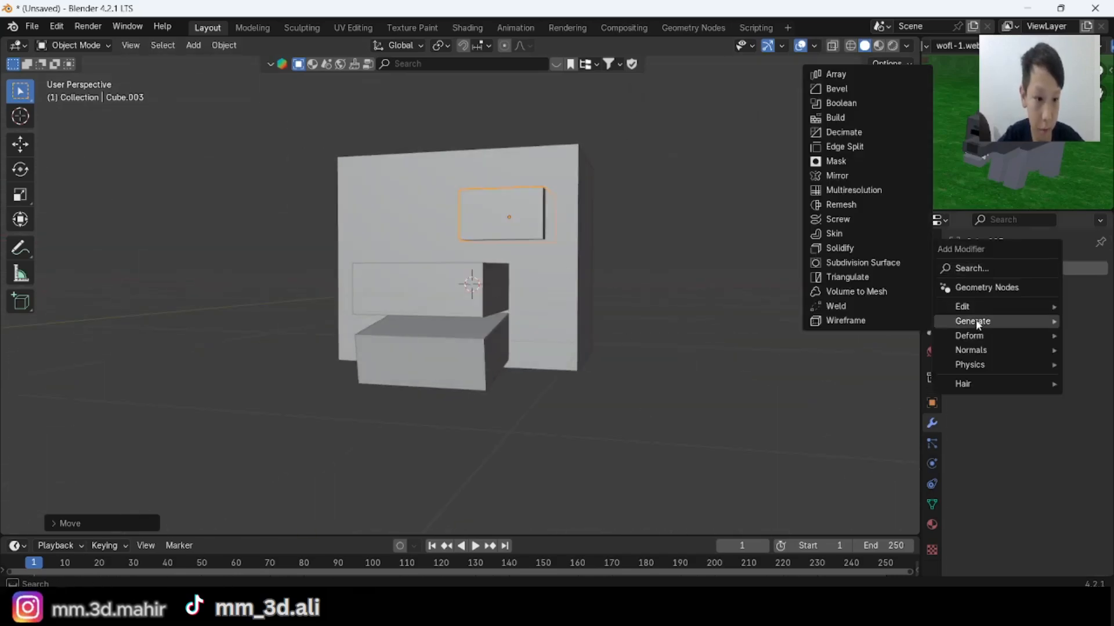
left_click(837, 176)
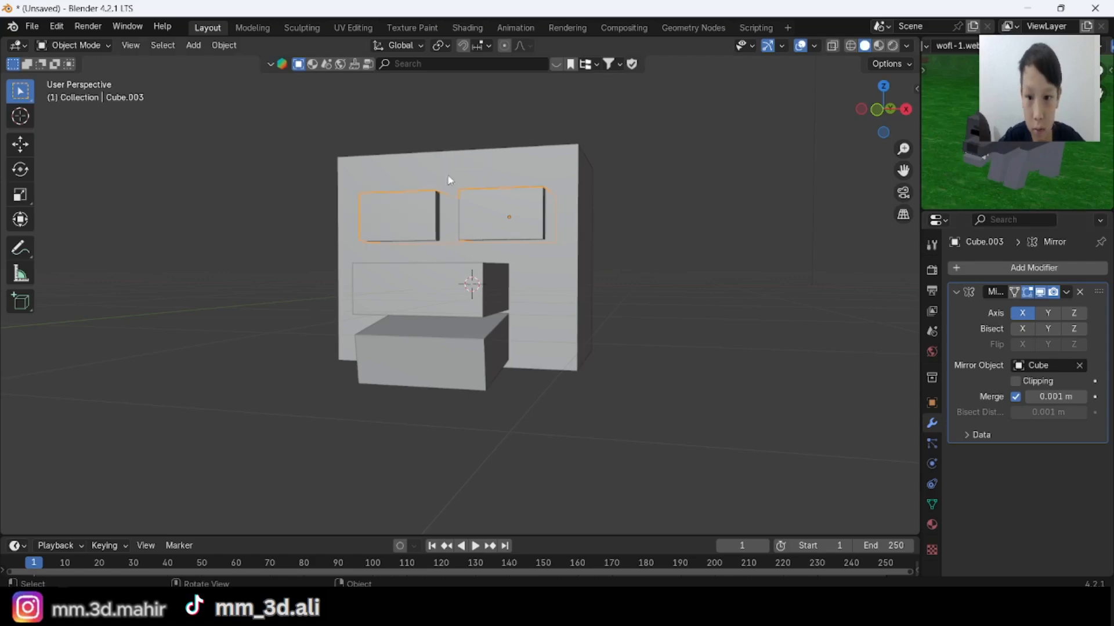
Scale the mirrored eye boxes down slightly and adjust their width along X.
middle_click_drag(448, 180, 528, 207)
scroll(497, 236, "down", 2)
scroll(763, 332, "up", 3)
key("s")
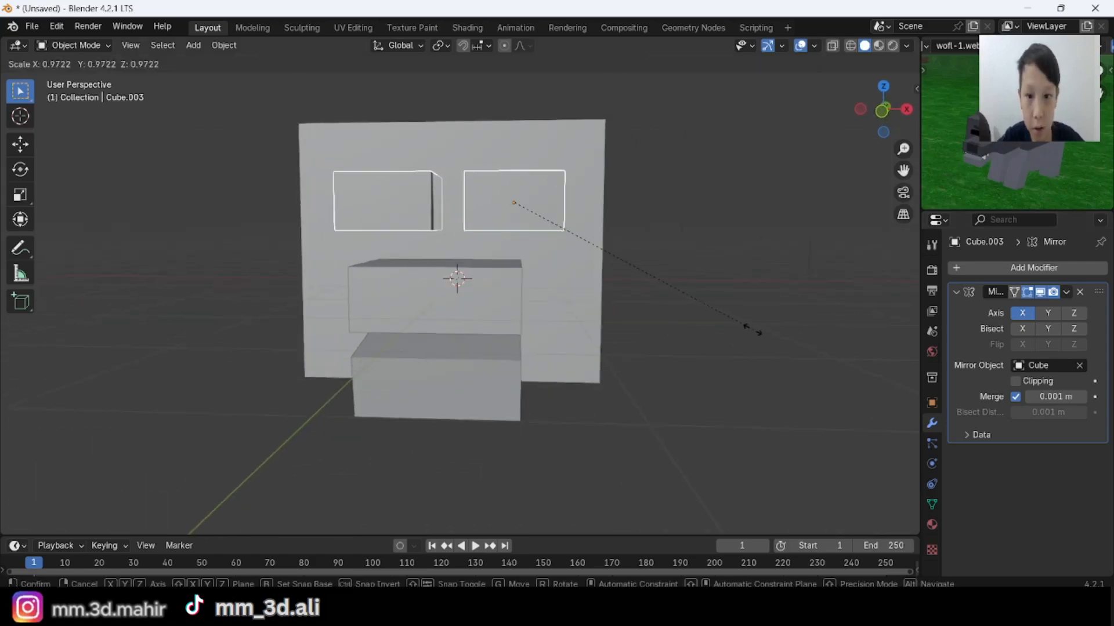
left_click(713, 311)
key("s")
key("x")
left_click(744, 336)
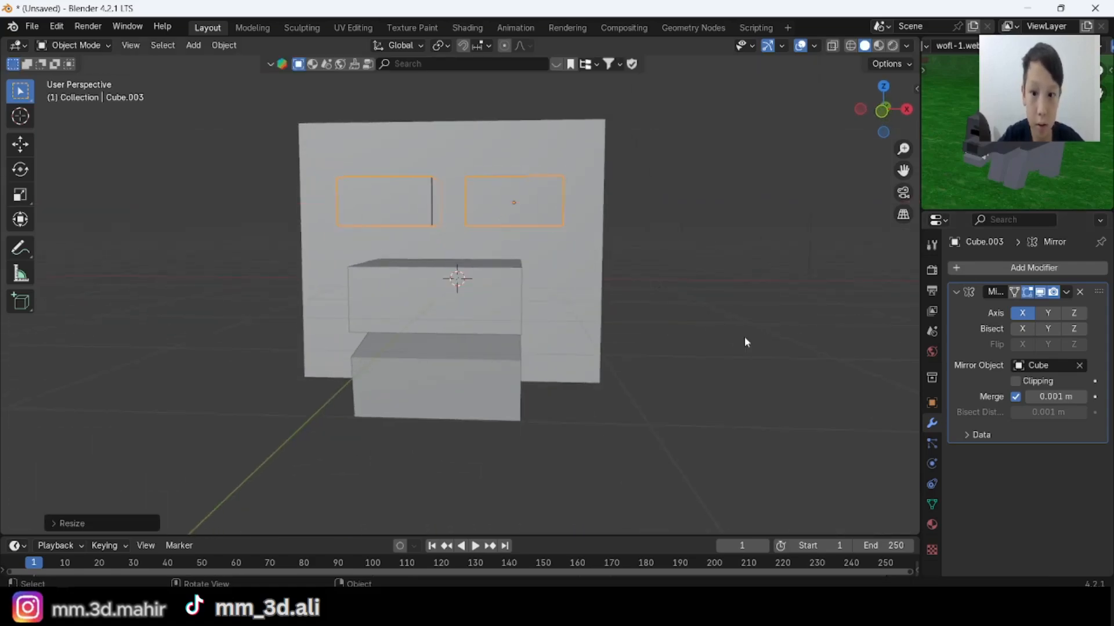
Lower the mirrored eye boxes along Z to just above the muzzle and spread them farther apart along X.
key("g")
key("z")
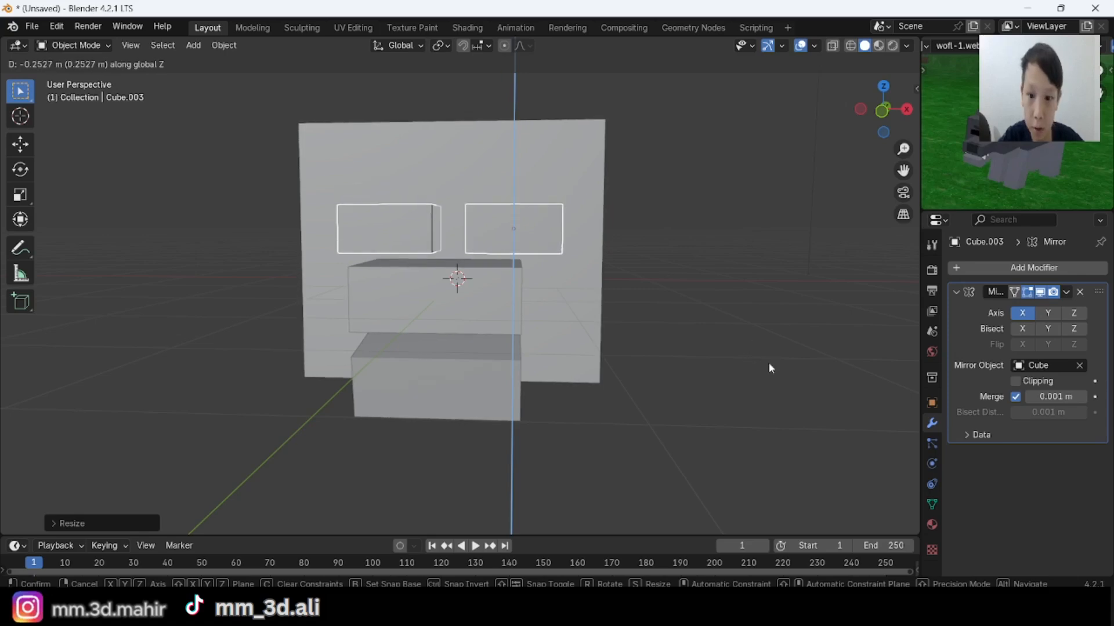
left_click(759, 361)
middle_click_drag(756, 359, 729, 350)
key("g")
key("x")
left_click(791, 380)
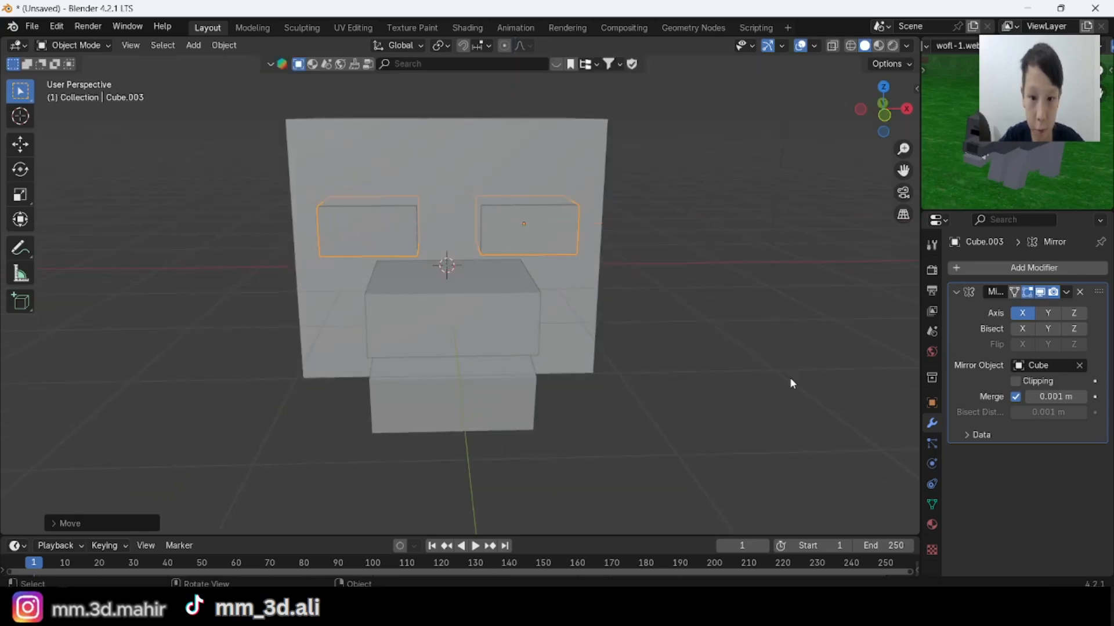
Adjust the height of the mirrored eye boxes by scaling them slightly along Z.
key("s")
key("z")
left_click(725, 339)
scroll(644, 316, "down", 3)
left_click(622, 309)
middle_click_drag(622, 309, 540, 278)
scroll(540, 277, "up", 1)
Duplicate the eye boxes upward along Z and flatten the copies along Z to form thin eyebrows.
left_click(891, 119)
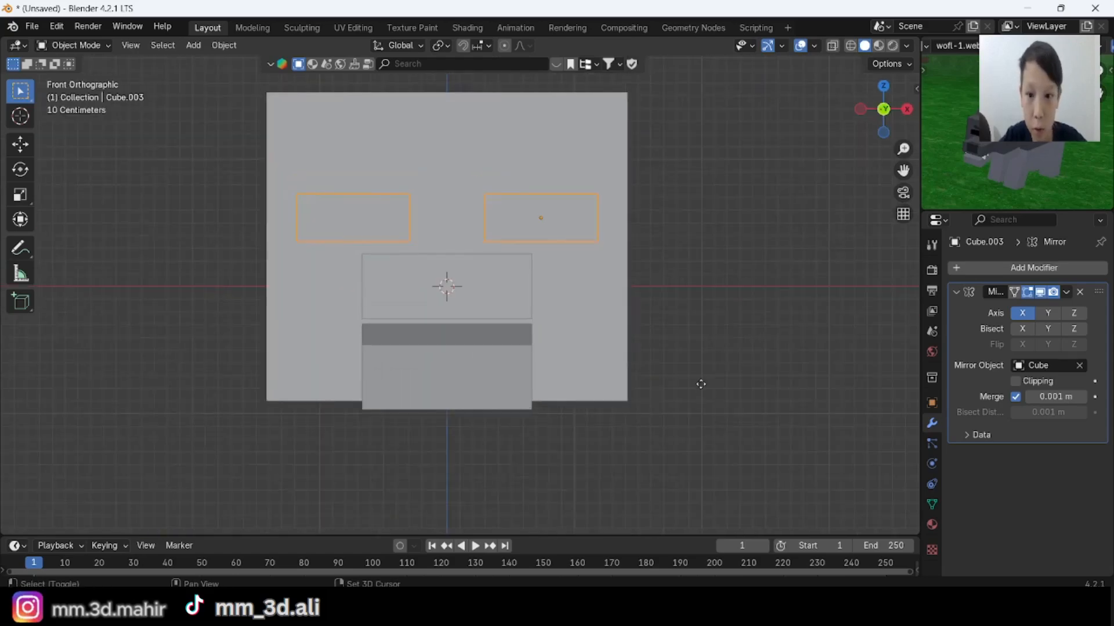
key("shift+d")
key("z")
left_click(762, 330)
key("s")
key("z")
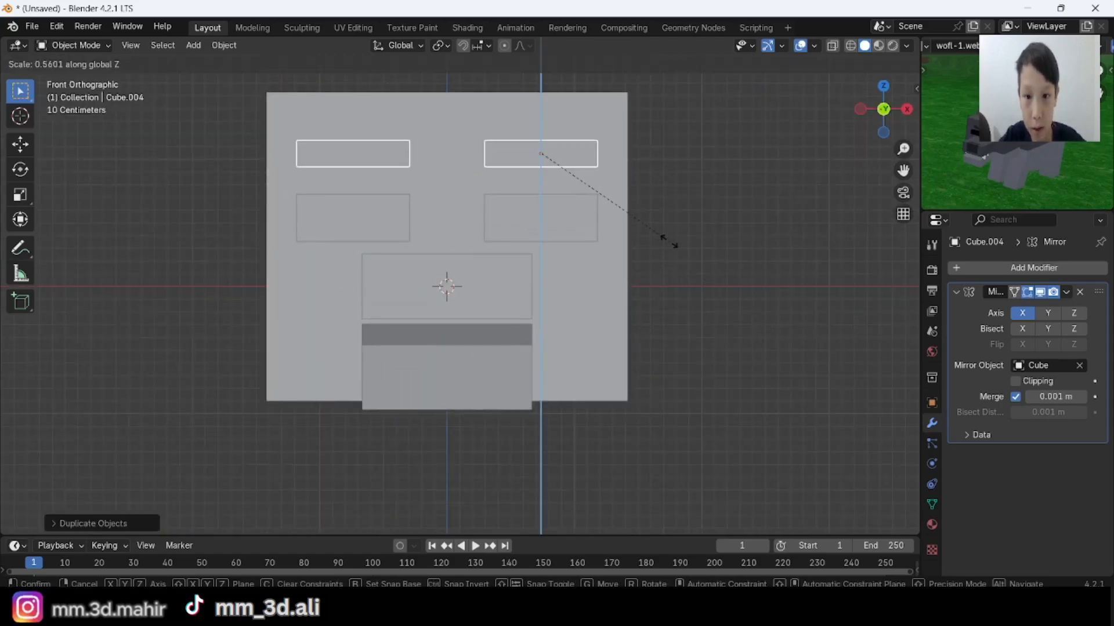
left_click(626, 204)
Rotate the eyebrows about 16° in the front view and move them inward and closer to the eyes.
key("r")
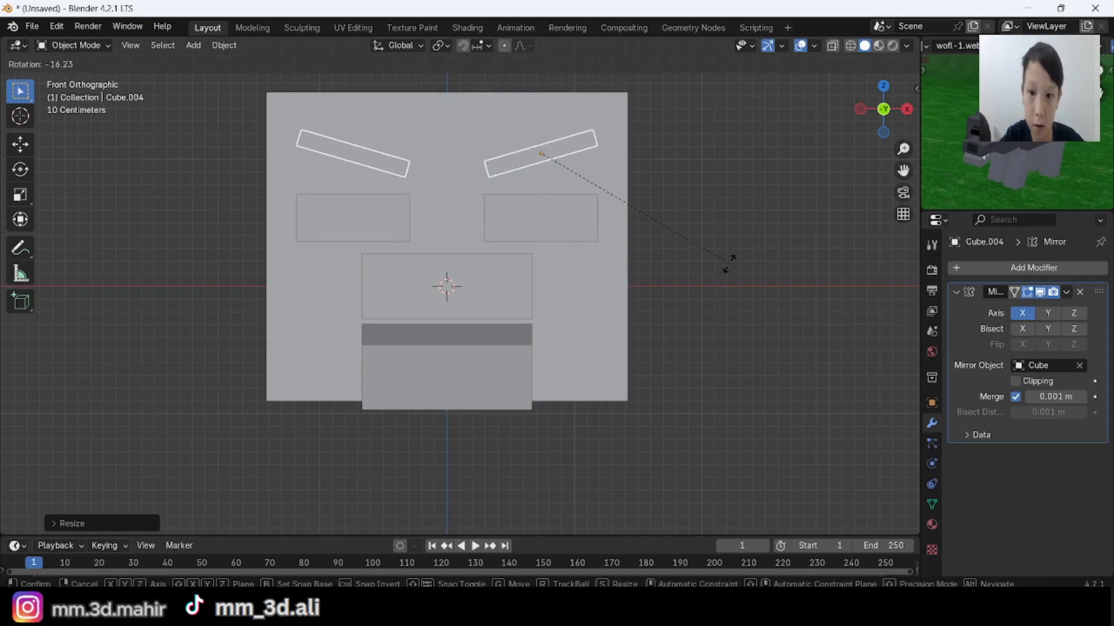
left_click(729, 262)
key("g")
left_click(699, 263)
scroll(694, 266, "down", 4)
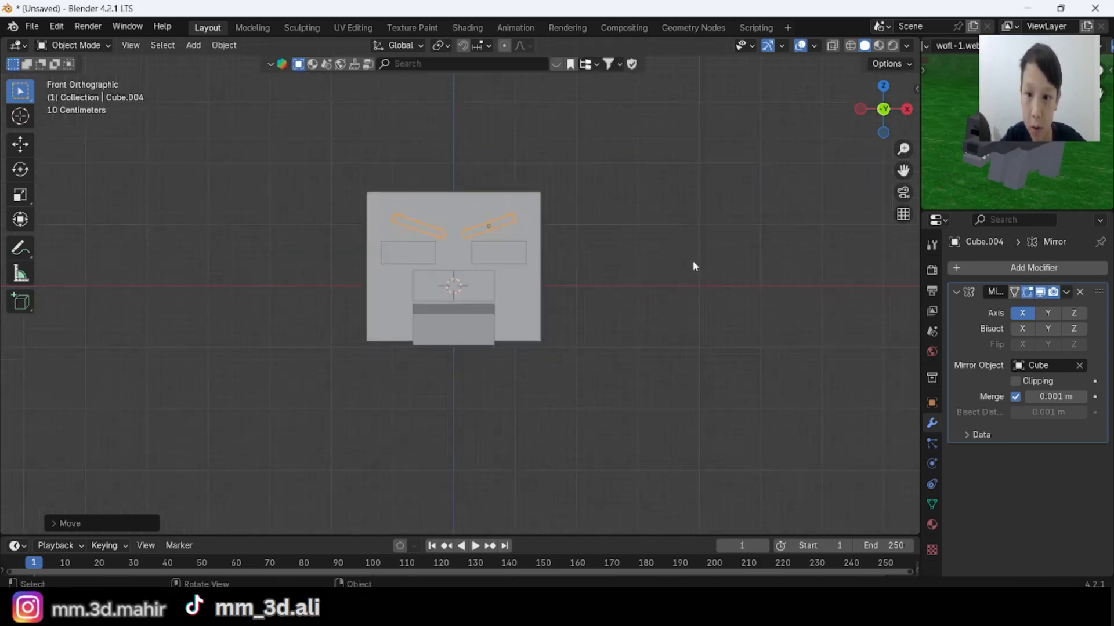
middle_click_drag(694, 266, 772, 217)
middle_click_drag(847, 228, 901, 160)
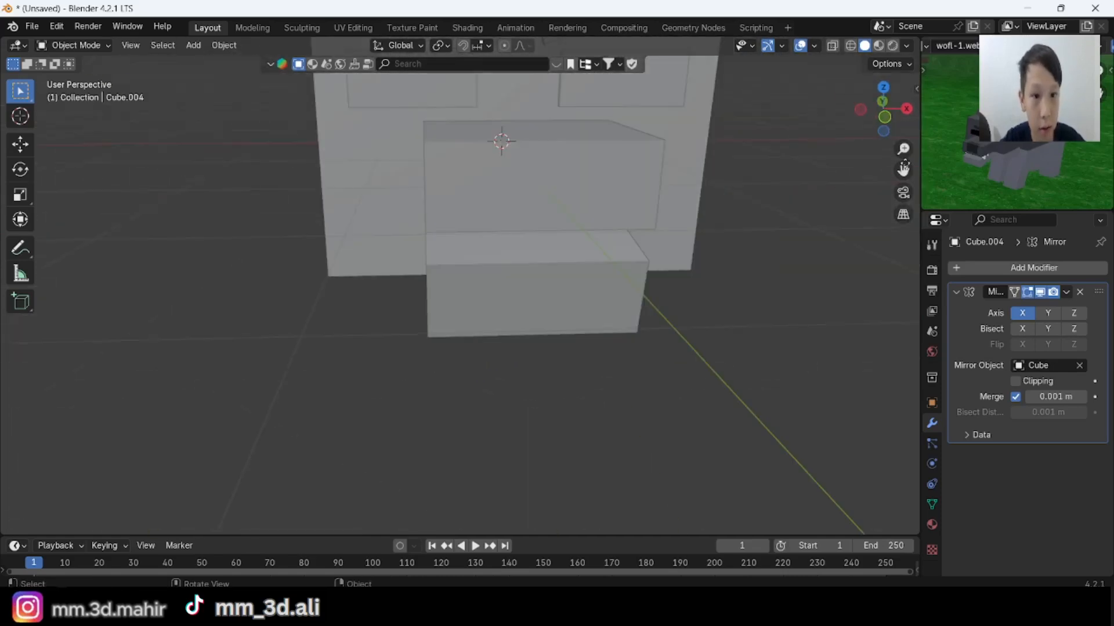
left_click(886, 114)
left_click(196, 45)
mouse_move(221, 62)
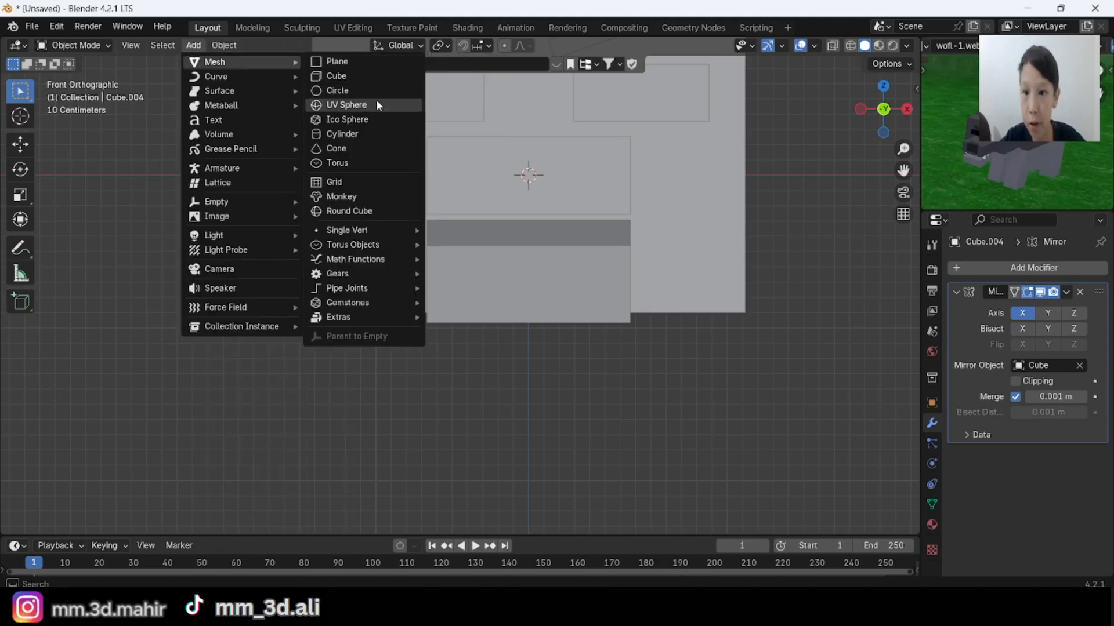
left_click(347, 91)
middle_click_drag(690, 256, 508, 421)
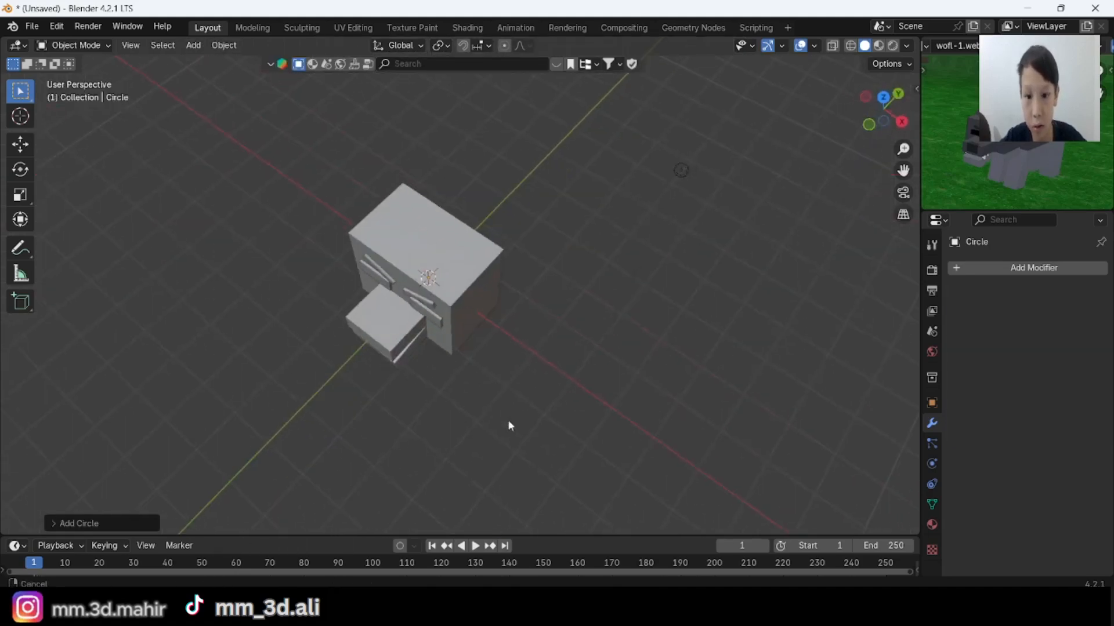
key("s")
left_click(577, 359)
key("Delete")
Add a mesh circle with 3 vertices to make a triangle.
middle_click_drag(576, 363, 441, 243)
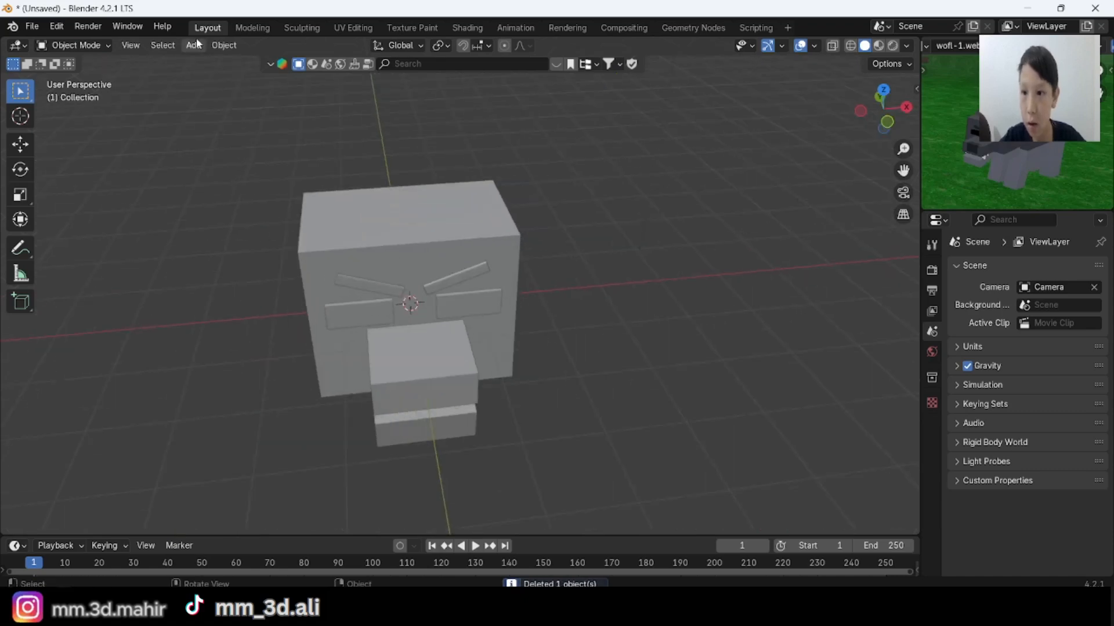
middle_click_drag(628, 406, 354, 86)
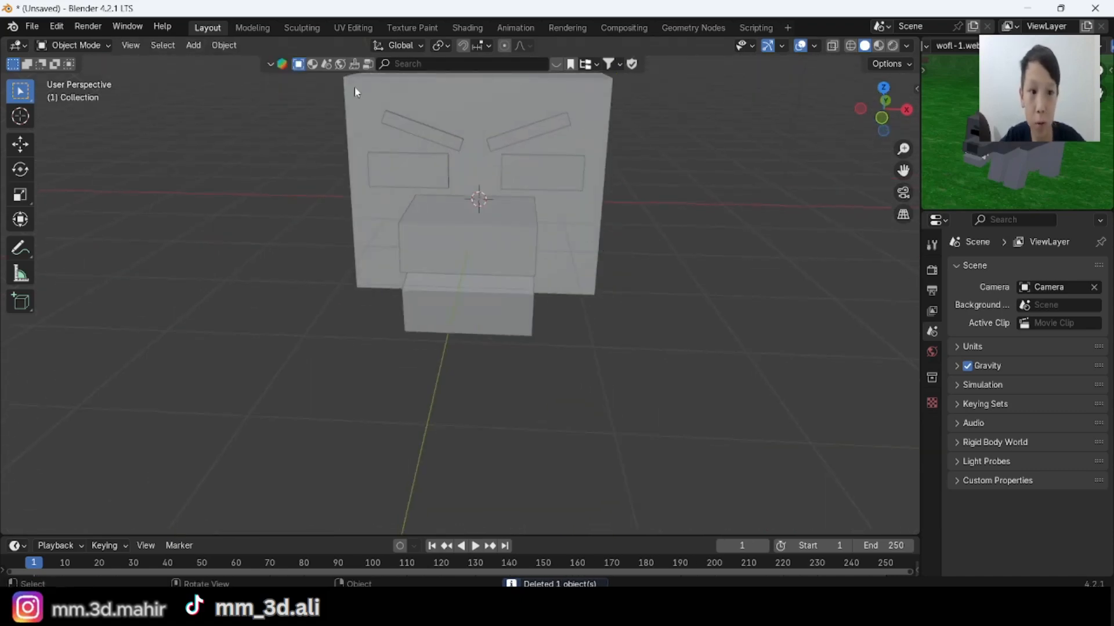
left_click(193, 44)
mouse_move(250, 62)
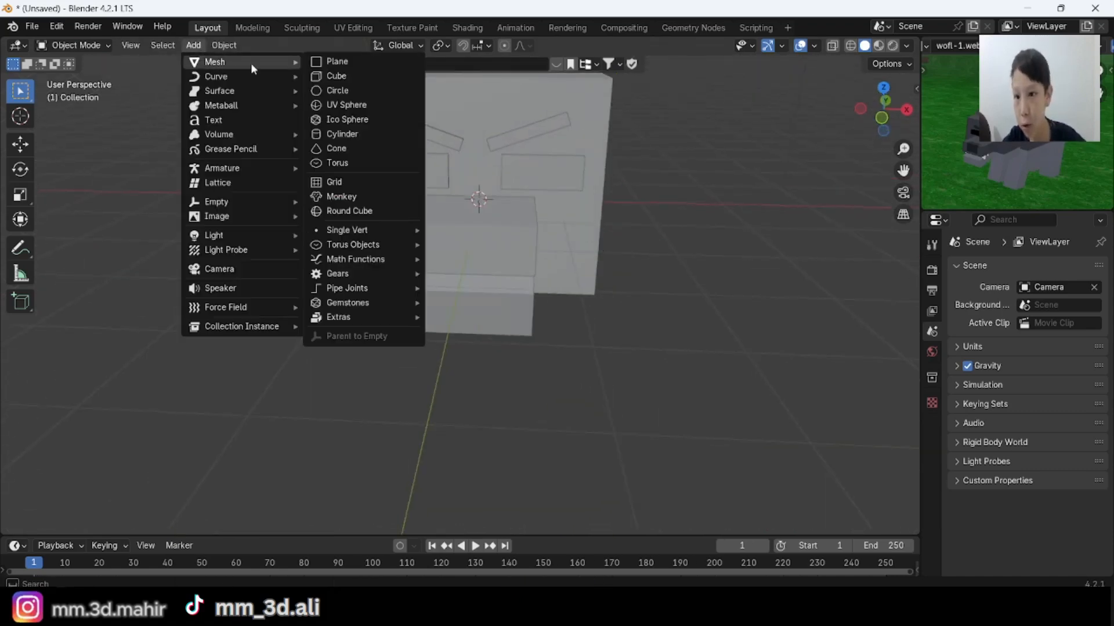
left_click(337, 93)
left_click(54, 525)
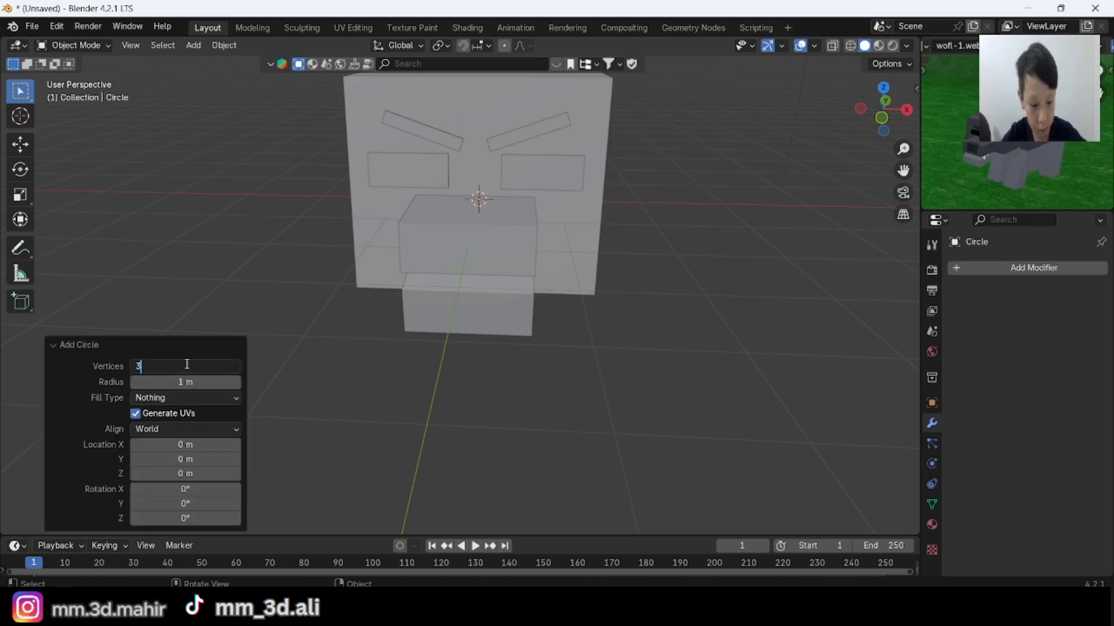
left_click(68, 346)
Move the triangle forward along Y until it lies in front of the muzzle.
scroll(749, 290, "down", 5)
middle_click_drag(783, 261, 685, 342)
key("g")
key("y")
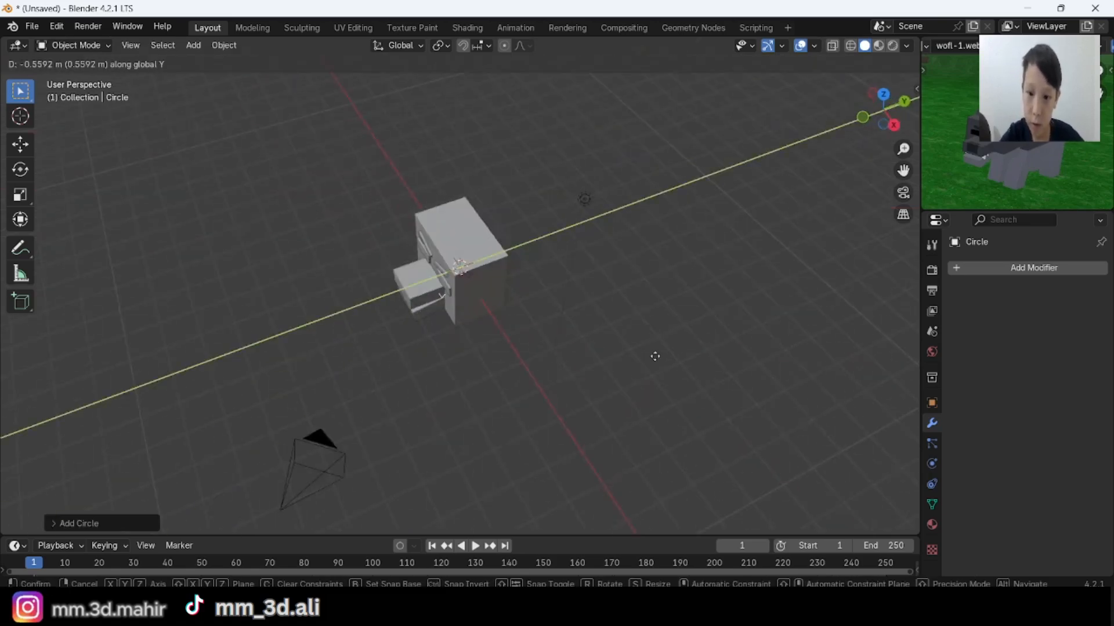
left_click(601, 378)
middle_click_drag(499, 387, 587, 295)
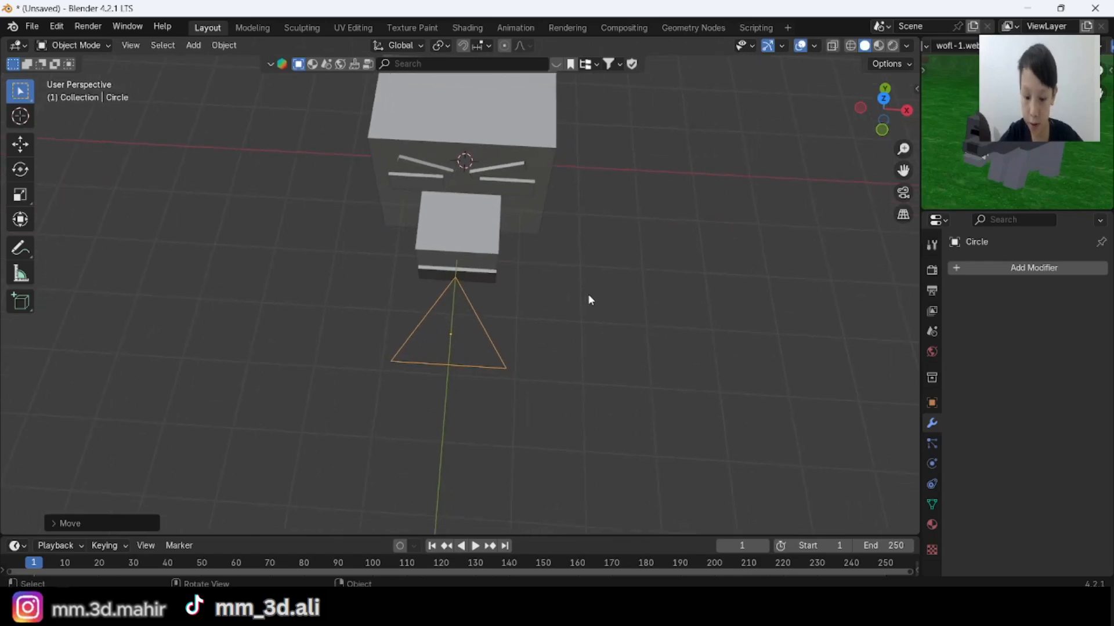
Turn on the Screencast Keys display in the viewport.
key("n")
left_click(912, 333)
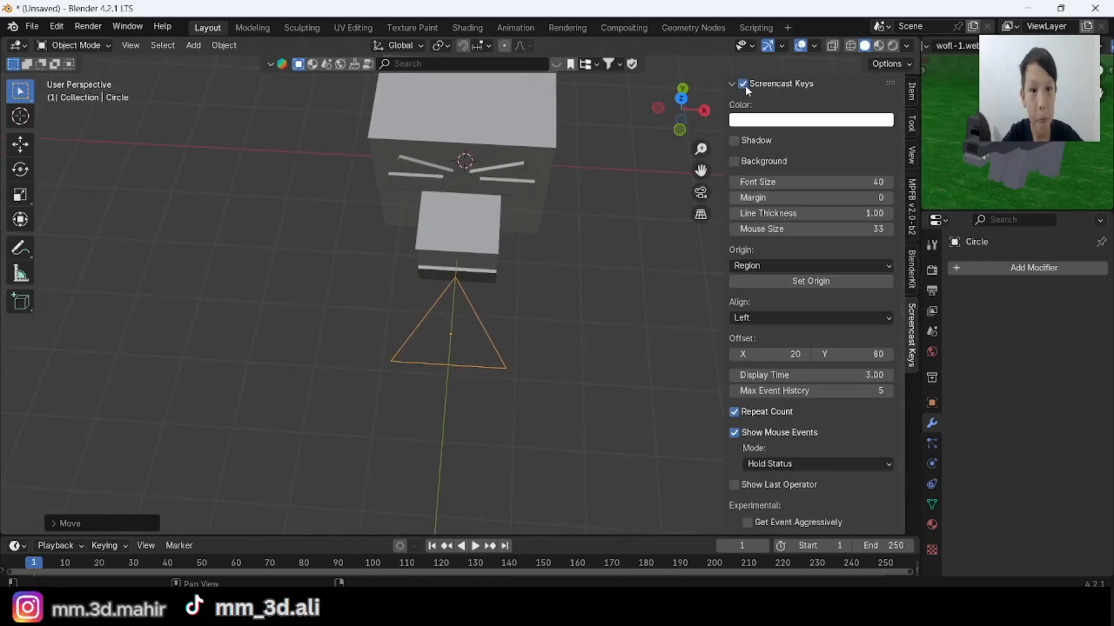
key("n")
Stretch the triangle along Y and rotate it 90° about X so it stands upright.
middle_click_drag(667, 243, 659, 389)
key("s")
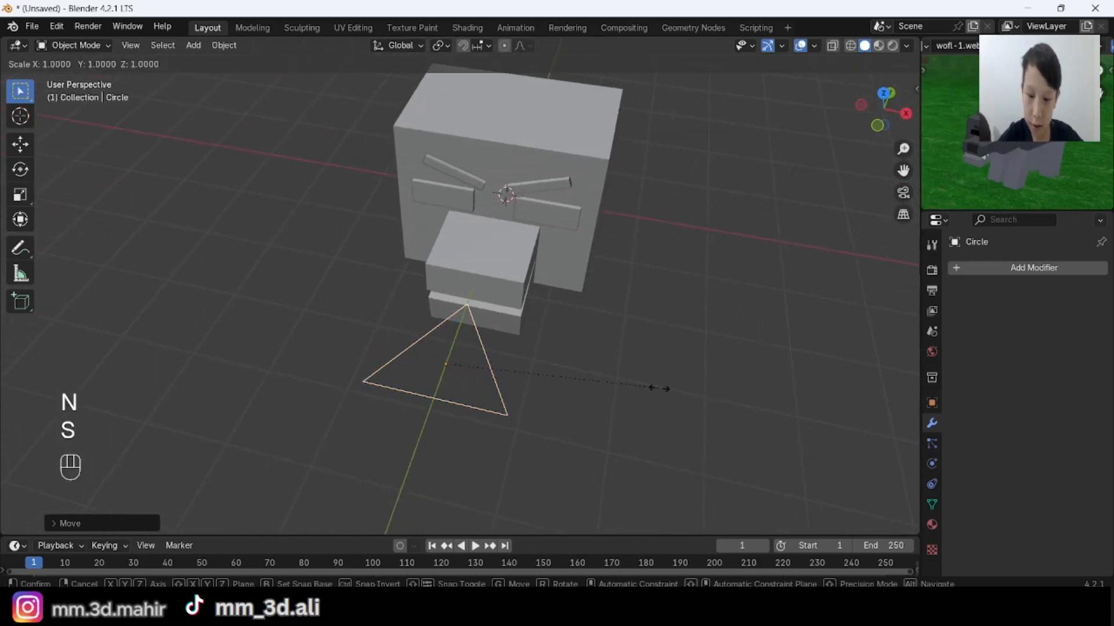
key("y")
left_click(717, 434)
middle_click_drag(717, 434, 676, 385)
key("r")
key("x")
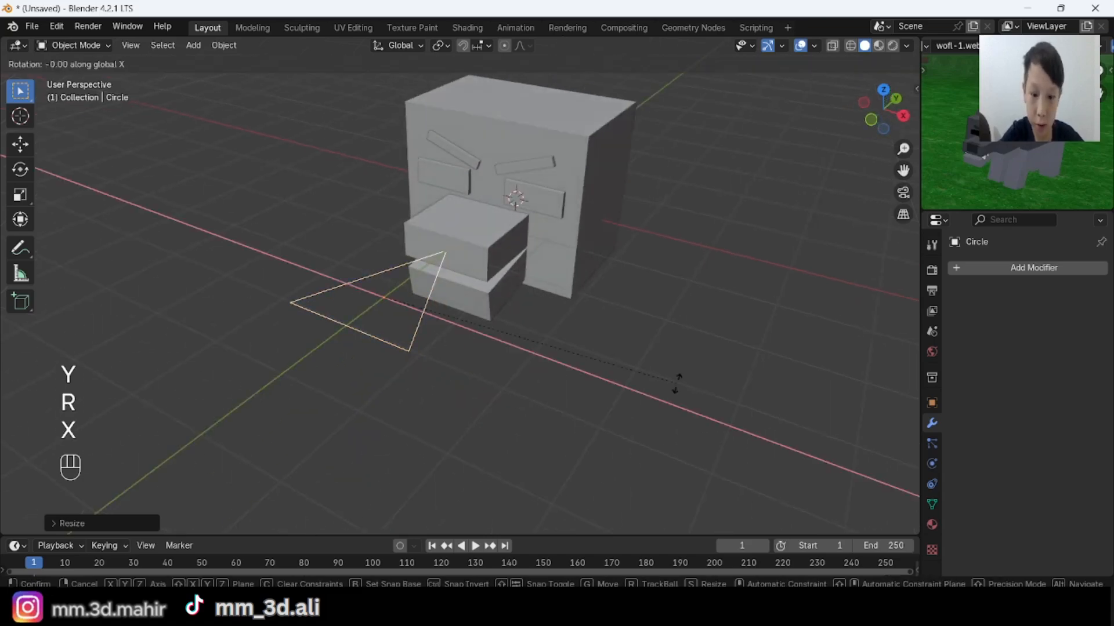
key("9")
key("0")
left_click(868, 75)
Scale the triangle down and place it in the front view on one side of the head's top as an ear.
left_click(871, 120)
key("s")
key("g")
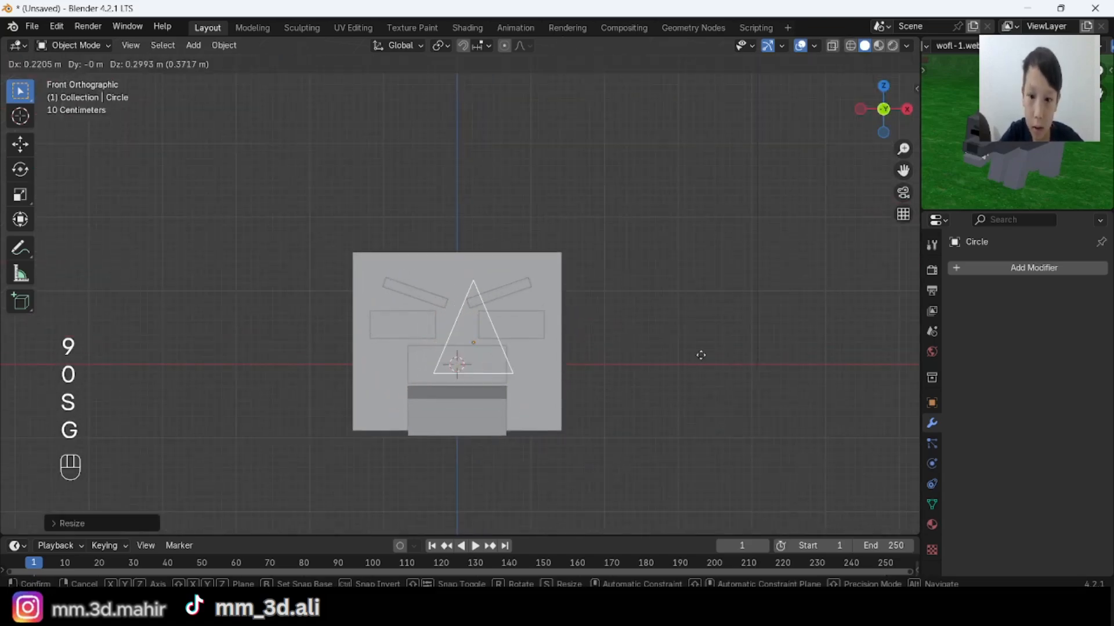
left_click(729, 288)
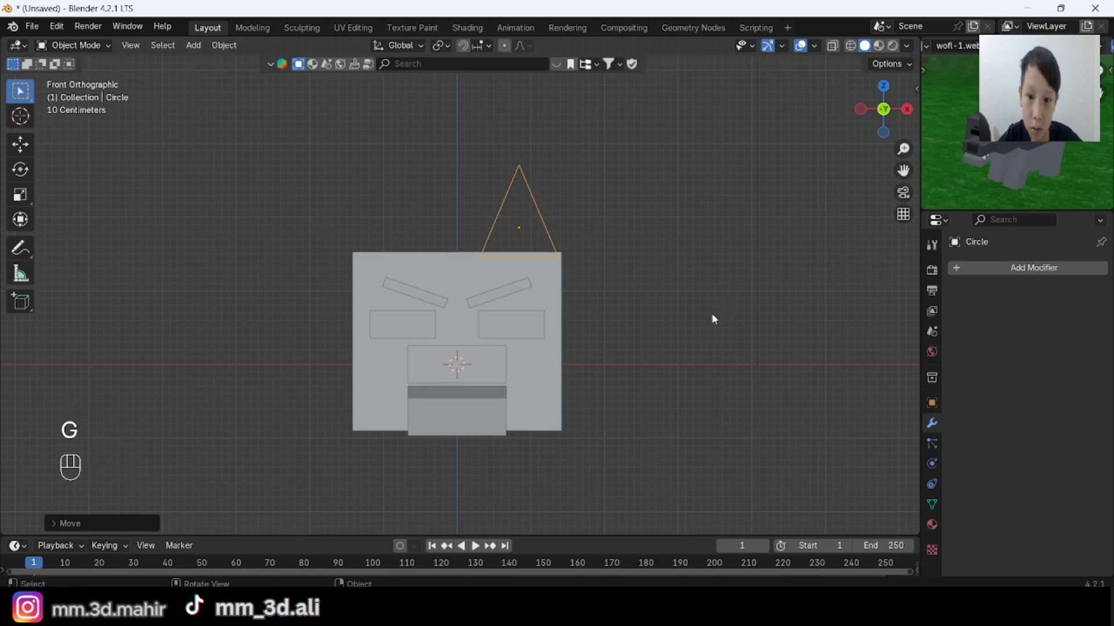
Move the ear triangle back along Y onto the head and rotate it about 23° around Z.
middle_click_drag(711, 313, 614, 363)
key("g")
key("y")
key("r")
key("z")
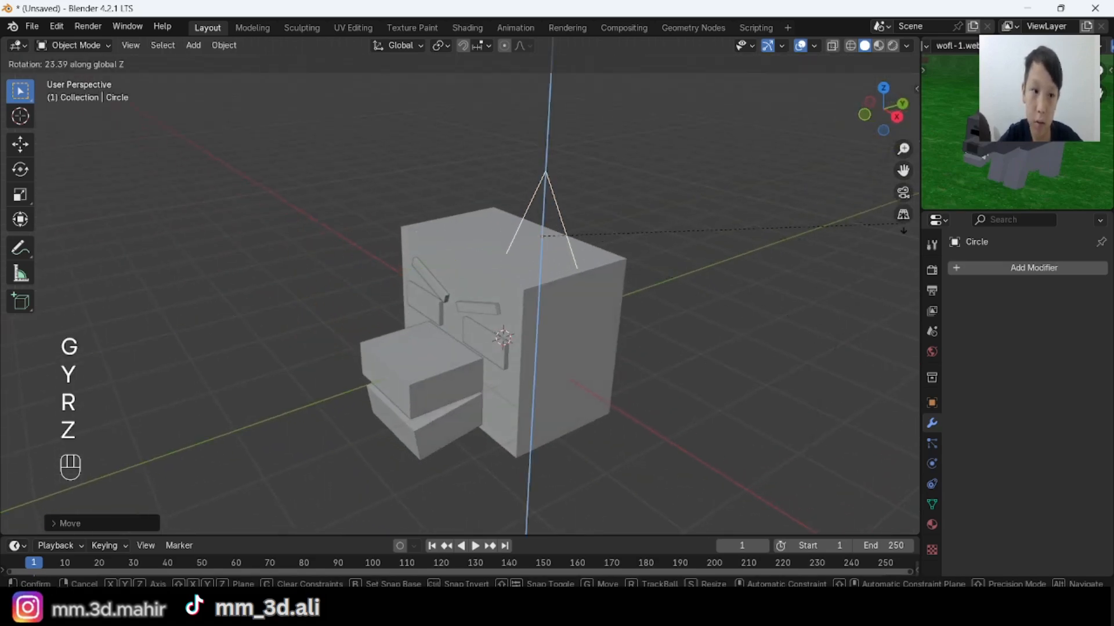
left_click(901, 226)
Tilt the ear triangle backward around its local X axis.
middle_click_drag(902, 227, 750, 255)
key("r")
key("x")
key("x")
left_click(760, 343)
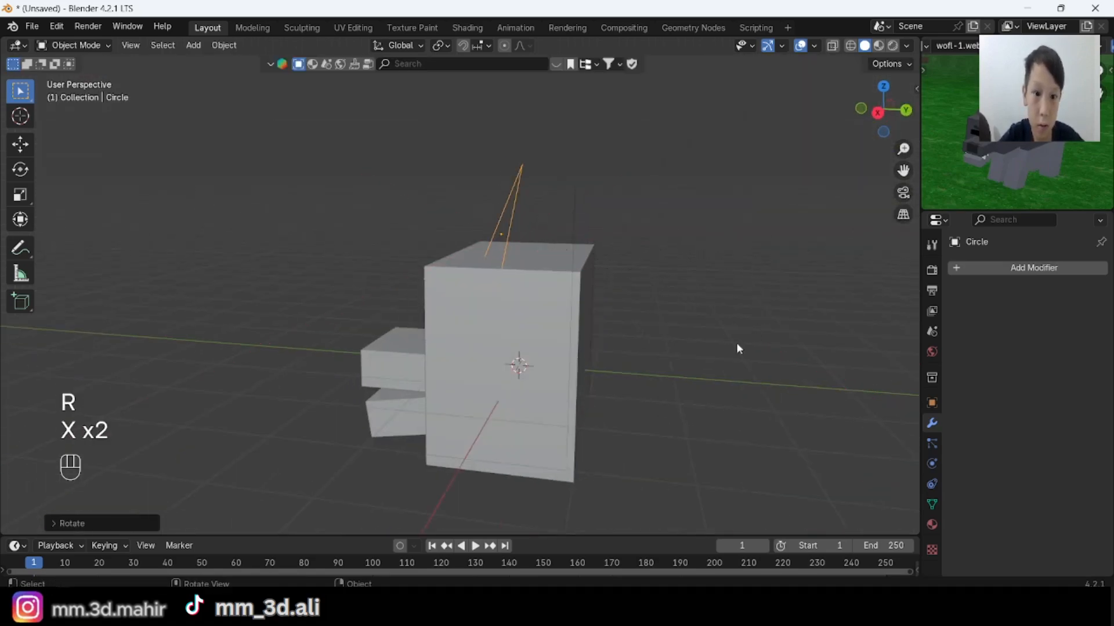
Try to scale the ear triangle along its local X axis.
middle_click_drag(736, 342, 794, 299)
key("s")
key("x")
key("x")
left_click(770, 292)
key("ctrl+z")
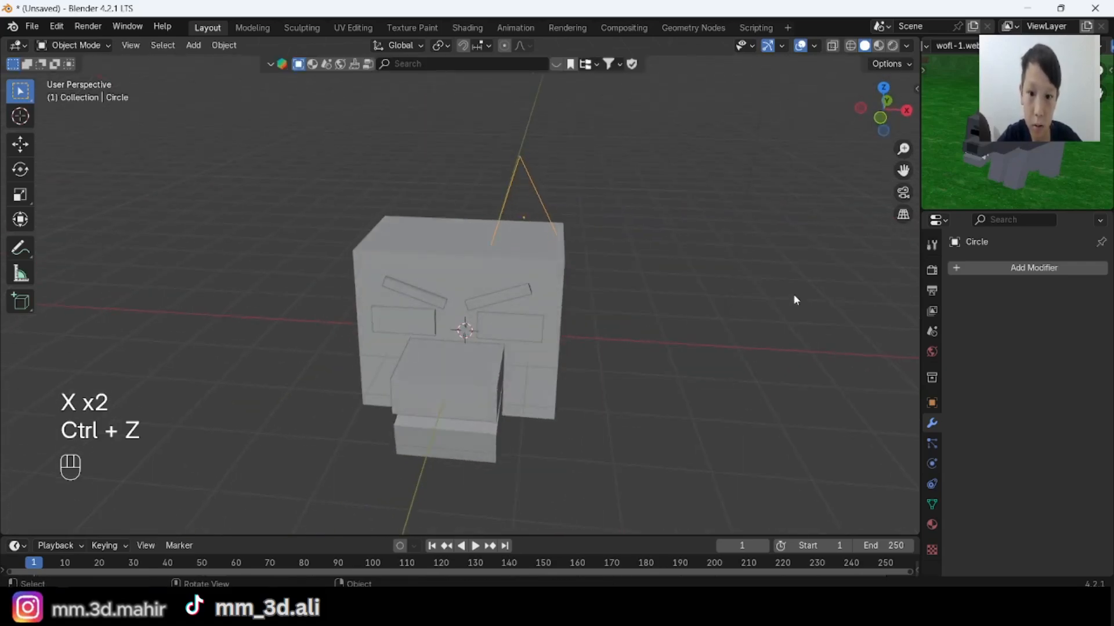
Rotate the ear triangle so its tip leans slightly outward.
key("r")
left_click(743, 354)
Try to scale the ear triangle along its local Z axis.
key("s")
key("z")
key("z")
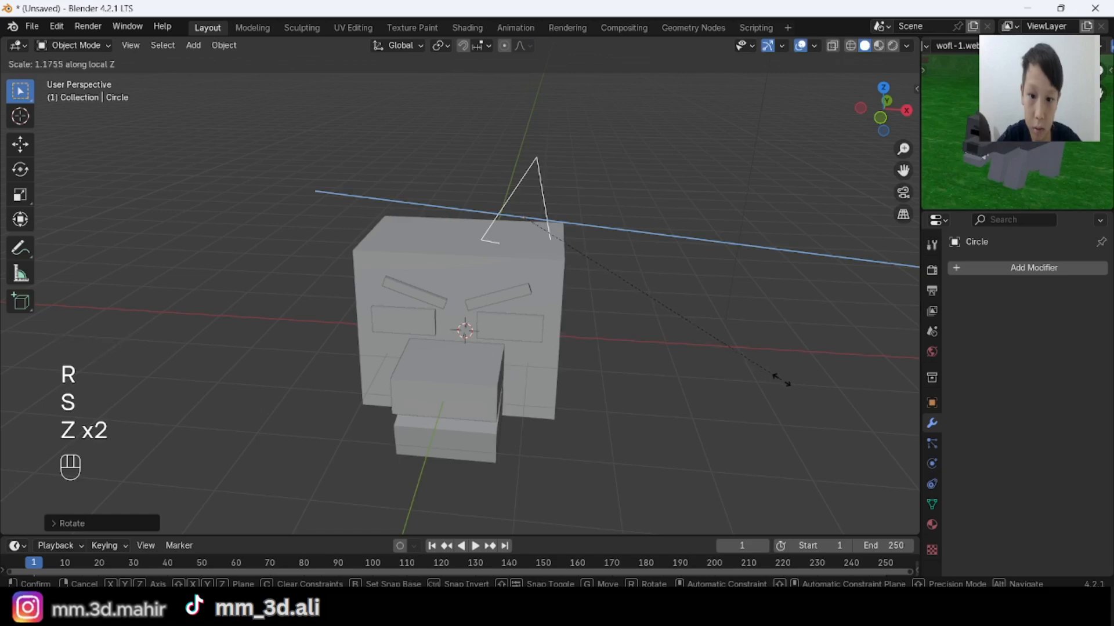
key("ctrl+z")
Stretch the ear triangle slightly along its local Y axis and slide it along that axis to seat its base on the head.
key("s")
key("y")
key("y")
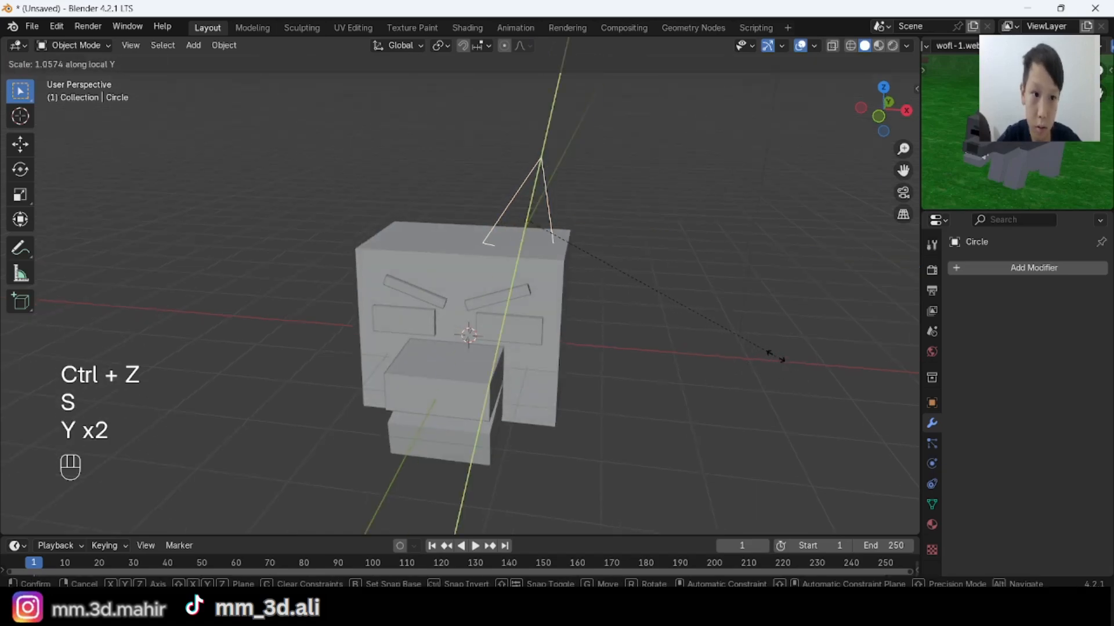
key("g")
key("y")
key("y")
left_click(783, 355)
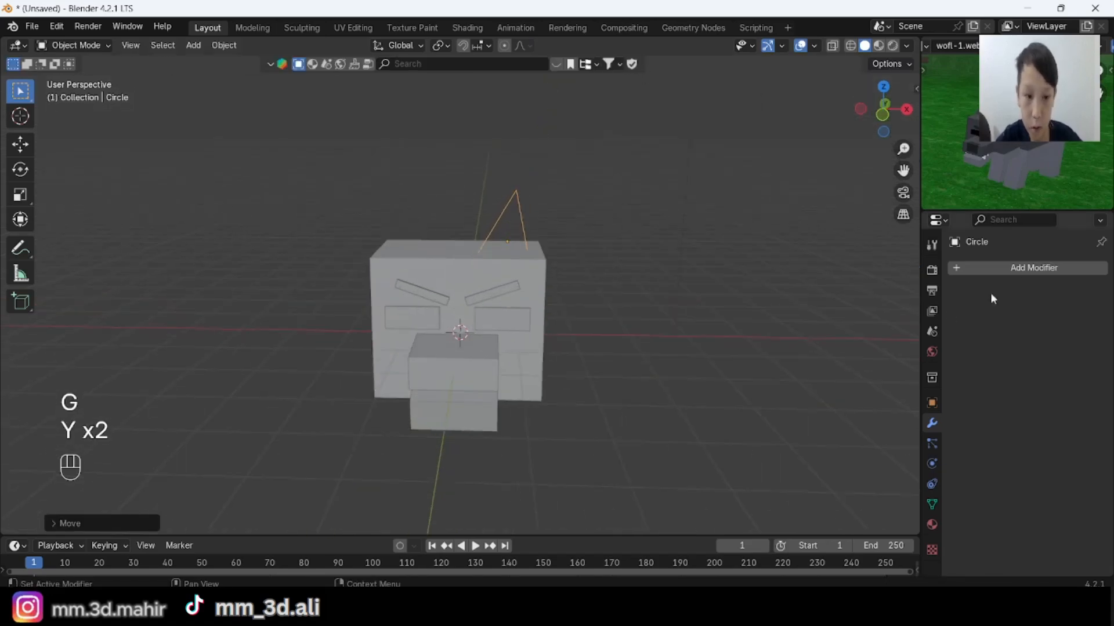
Add a Mirror modifier to the ear triangle on the X axis with the head cube as mirror object.
left_click(1032, 267)
mouse_move(1031, 261)
left_click(847, 365)
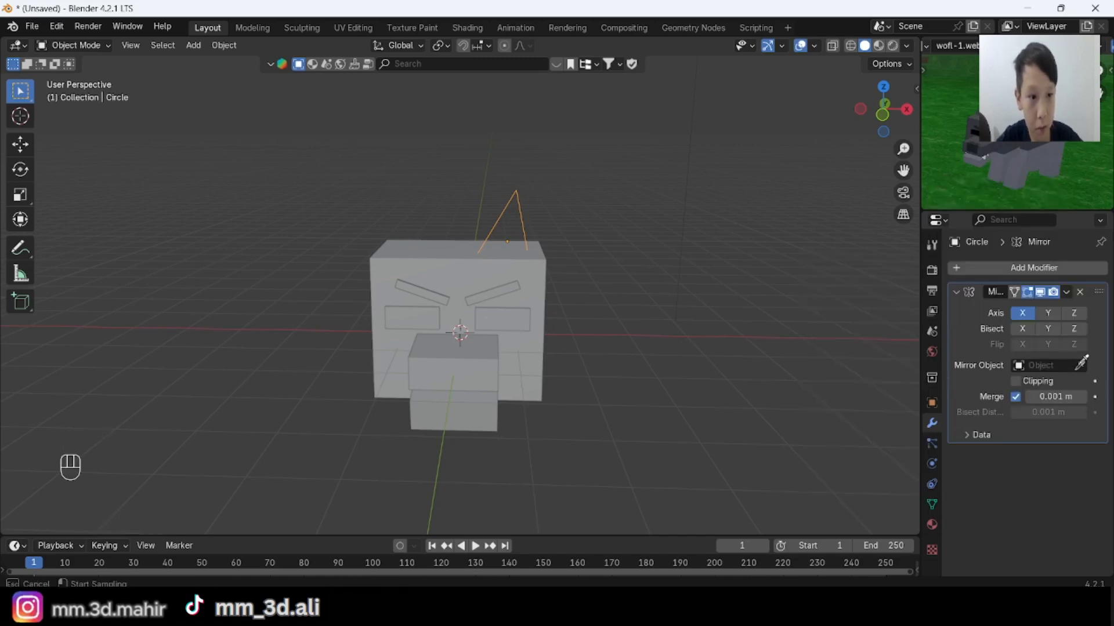
left_click(428, 242)
middle_click_drag(428, 242, 504, 266)
Fill the ear triangle with a face and extrude it to give the mirrored ears thickness.
key("Tab")
scroll(582, 298, "up", 3)
middle_click_drag(582, 299, 828, 102)
key("f")
key("e")
left_click(594, 282)
key("alt+a")
key("Tab")
Duplicate the ears, place the copies in front of the head and clear their rotation.
scroll(632, 293, "down", 3)
key("alt+a")
scroll(729, 256, "up", 2)
key("shift+d")
left_click(638, 279)
key("alt+r")
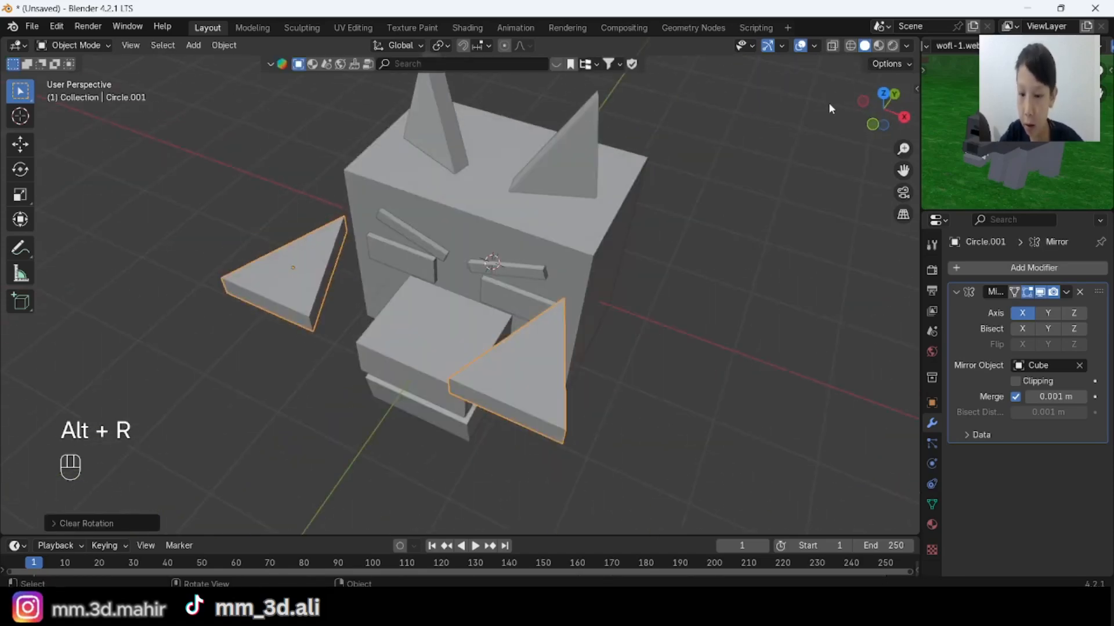
Move the duplicated wedges closer together along X and lower them to the gap between muzzle and lower jaw.
left_click(884, 93)
key("g")
key("x")
left_click(36, 299)
middle_click_drag(36, 299, 907, 121)
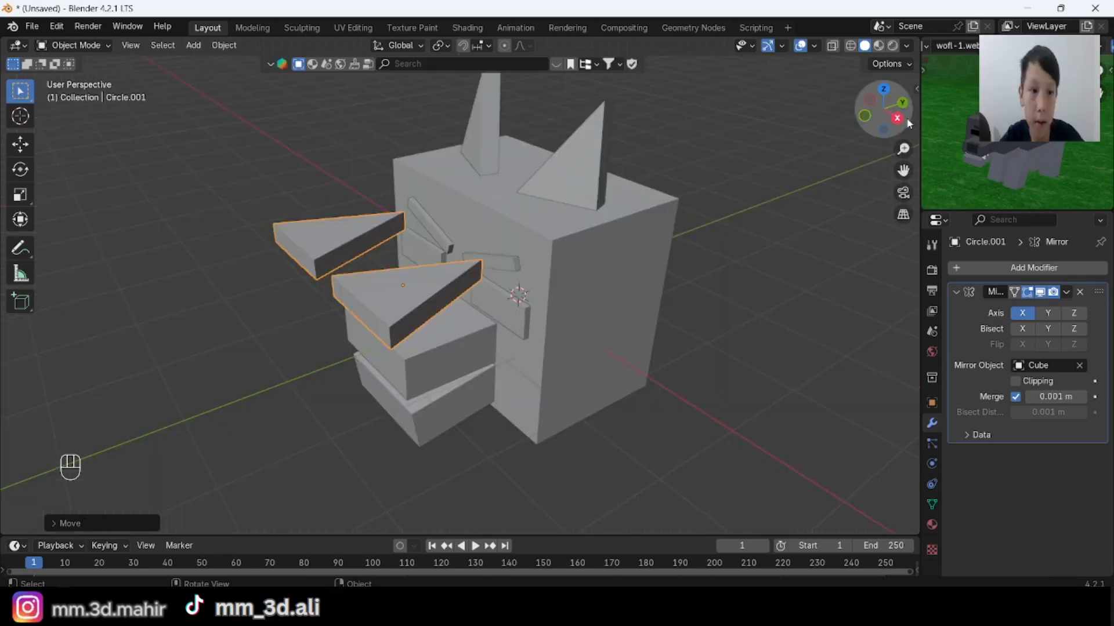
left_click(902, 118)
key("g")
Turn the duplicated wedges around Z by 90° and by another 180°.
type("rz")
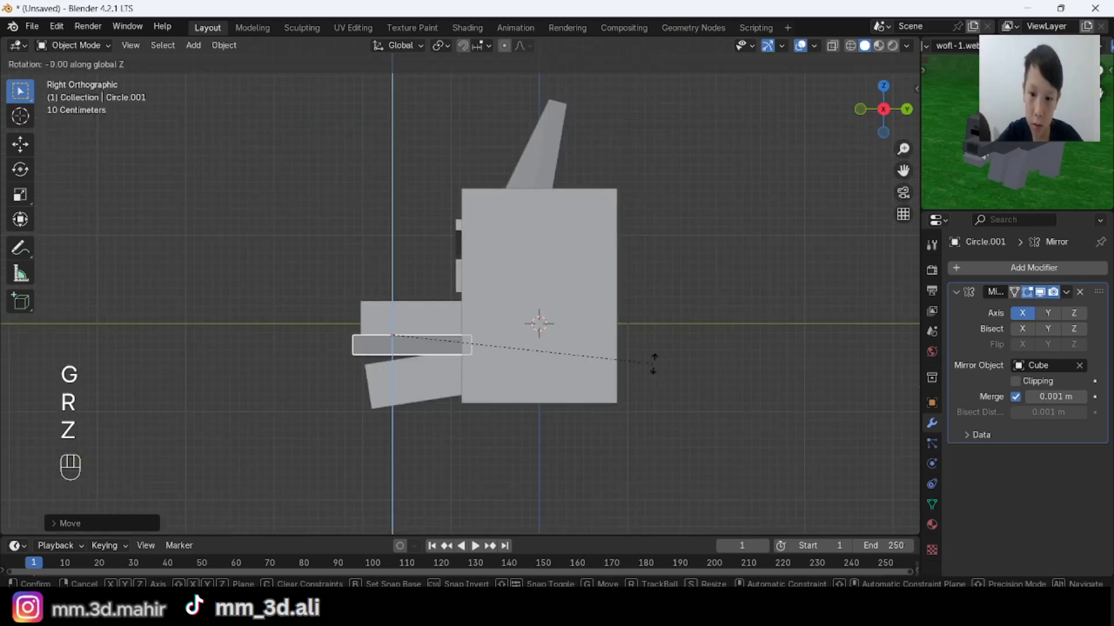
type("90")
left_click(654, 364)
middle_click_drag(654, 364, 786, 277)
type("rz180")
left_click(685, 382)
Rotate the duplicated wedges 90° in the front view so they stand vertically.
left_click(883, 111)
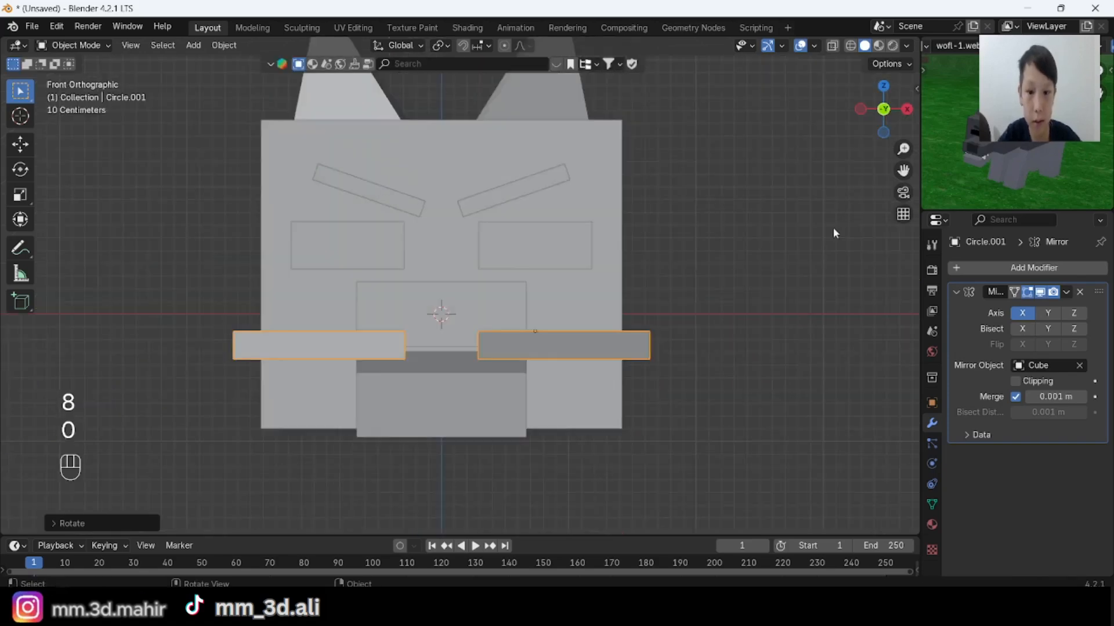
key("r")
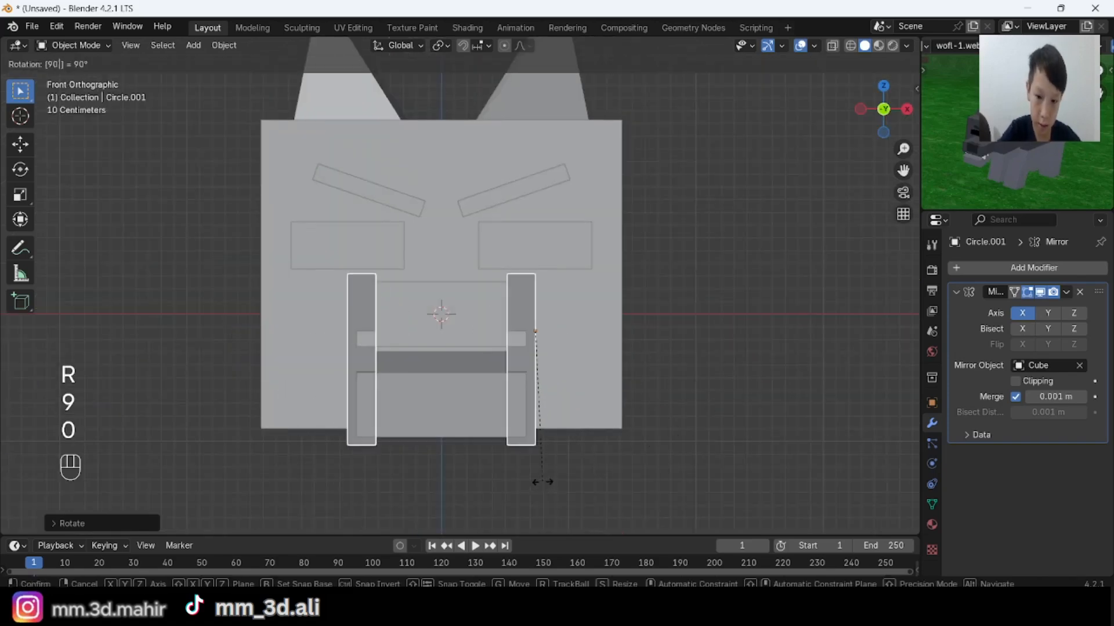
left_click(542, 482)
Shrink the wedges to tooth size and position them, tilted slightly, at both sides of the mouth opening.
middle_click_drag(614, 331, 581, 232, "shift")
scroll(583, 235, "up", 3)
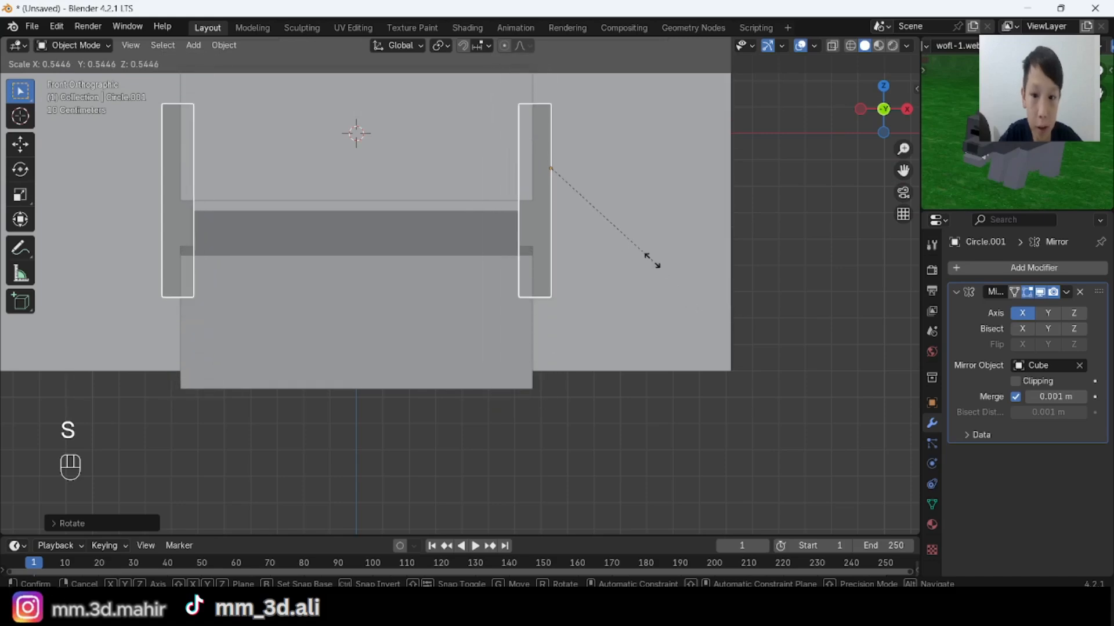
left_click(620, 206)
key("g")
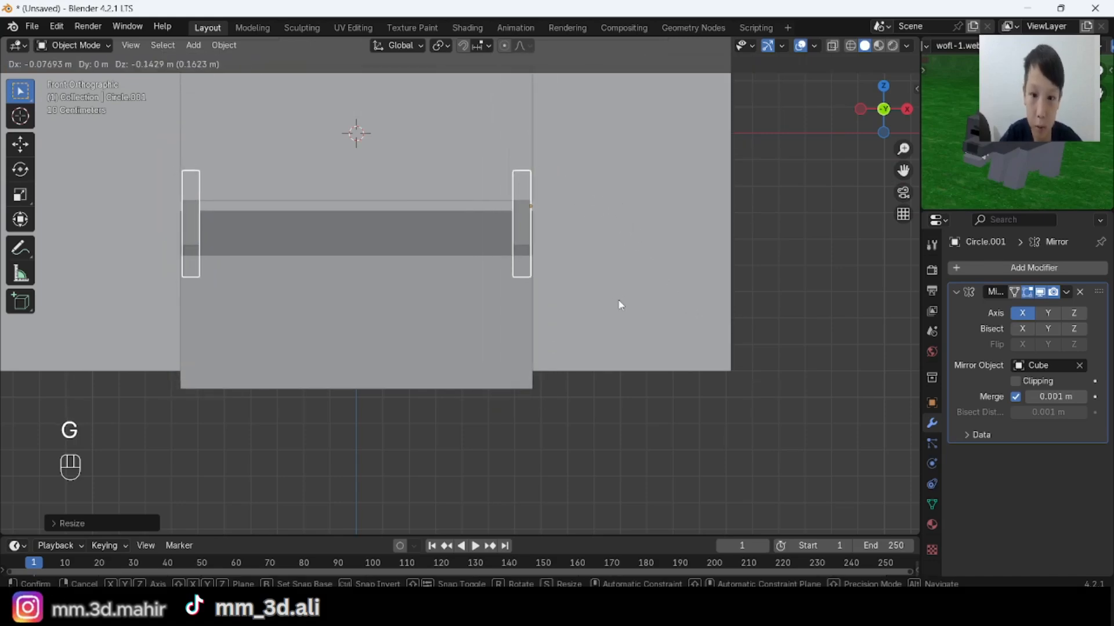
left_click(661, 270)
key("g")
left_click(658, 258)
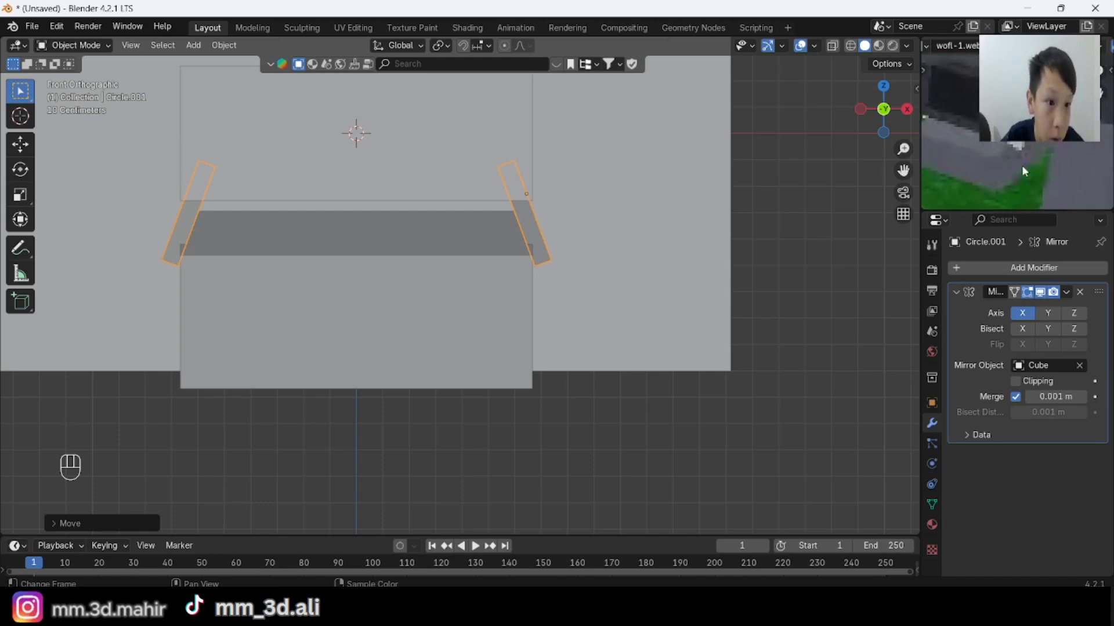
Narrow the lower jaw to about 0.93 of its width along X.
scroll(673, 285, "down", 1)
left_click(490, 324)
key("s")
key("x")
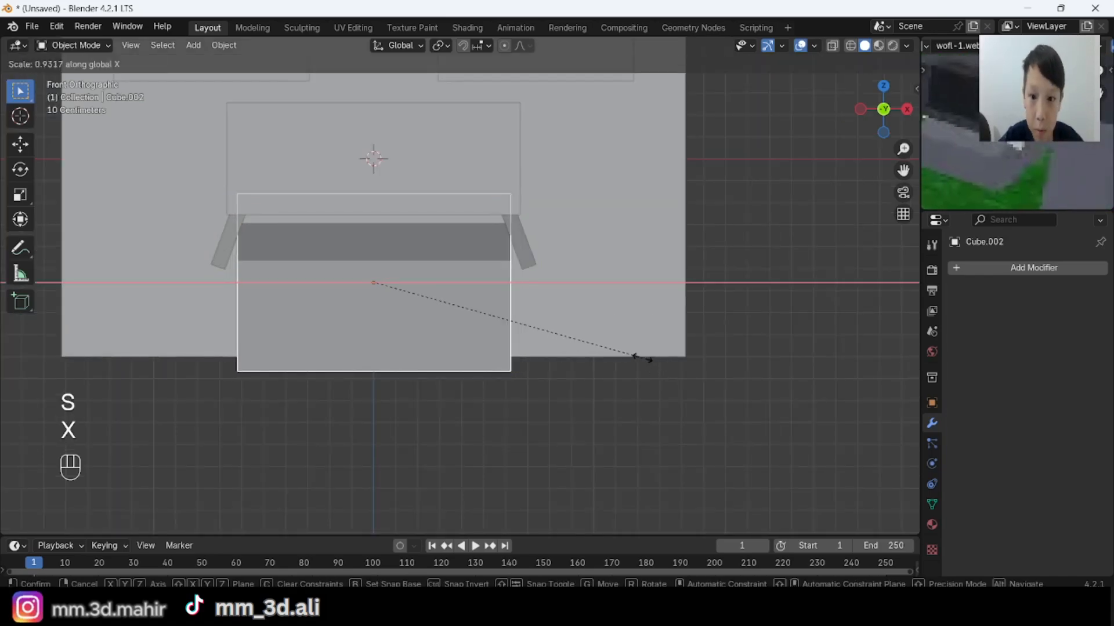
left_click(641, 357)
Move the mirrored pair of teeth along Y toward the front of the muzzle.
middle_click_drag(641, 359, 462, 316)
left_click(355, 262)
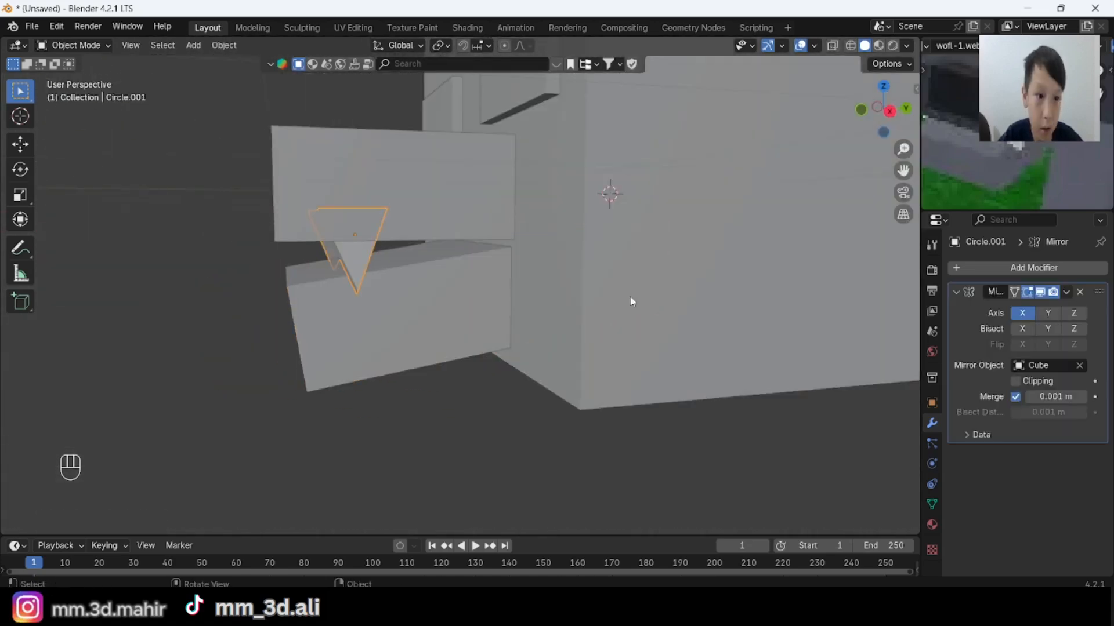
key("g")
key("y")
left_click(528, 360)
mouse_move(527, 360)
middle_mouse_down()
mouse_move(584, 369)
mouse_move(527, 342)
middle_mouse_up()
key("g")
key("y")
left_click(586, 370)
Duplicate the teeth a short distance back along Y and scale the new pair down slightly.
key("shift+d")
key("y")
left_click(585, 367)
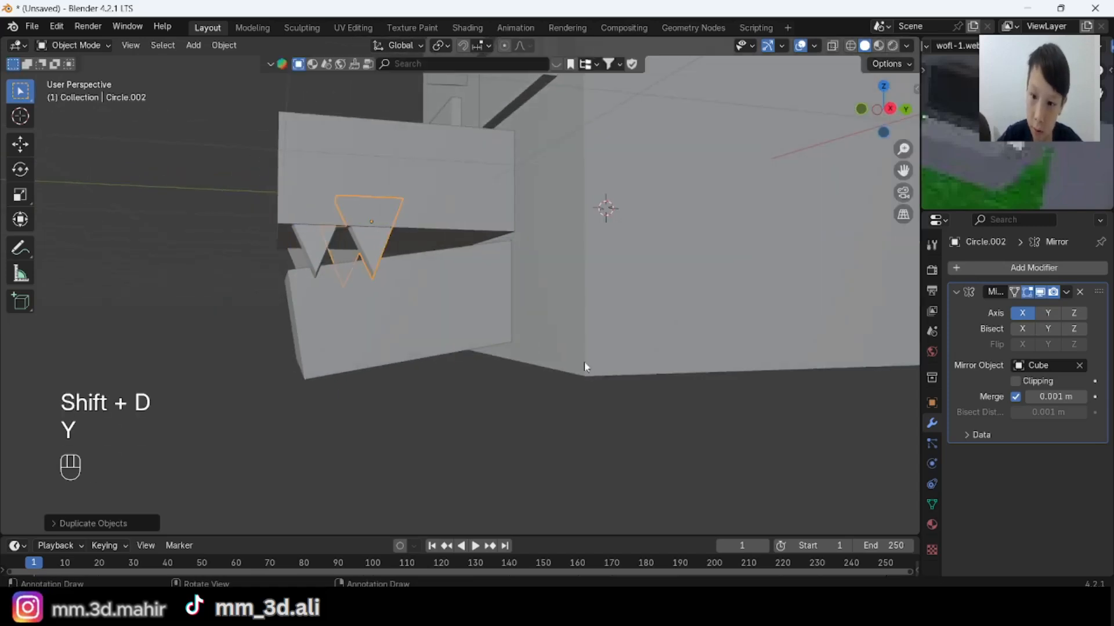
key("s")
left_click(535, 316)
key("alt+a")
scroll(634, 273, "down", 5)
Tilt the front and rear teeth together around the global Y axis.
middle_click_drag(635, 274, 532, 296)
scroll(532, 296, "up", 2)
key("r")
key("x")
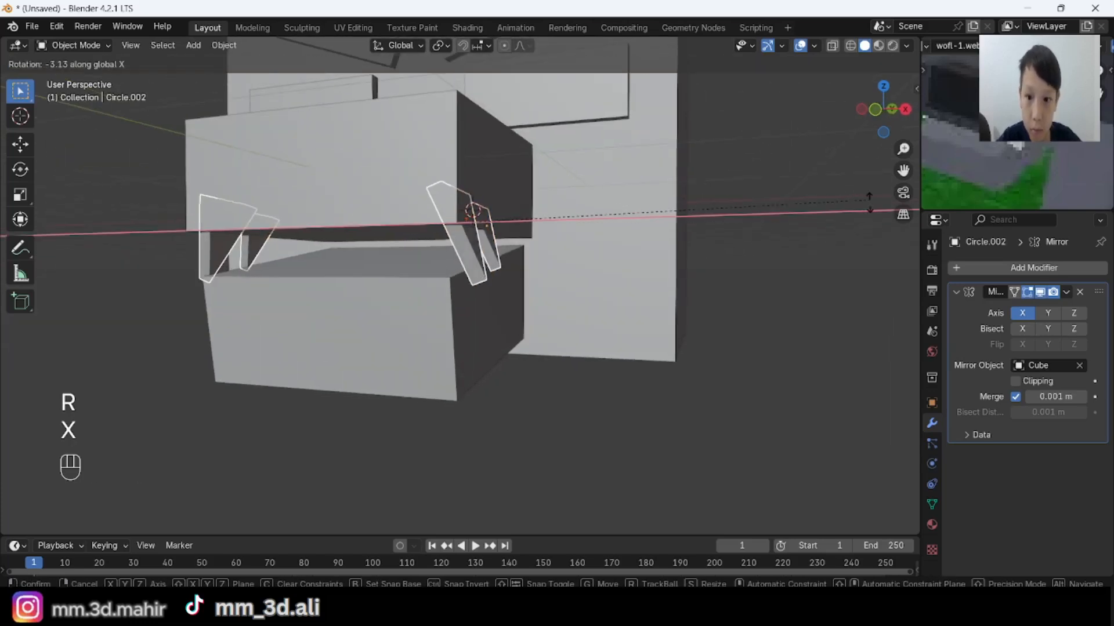
key("y")
left_click(853, 249)
key("alt+a")
scroll(764, 326, "down", 5)
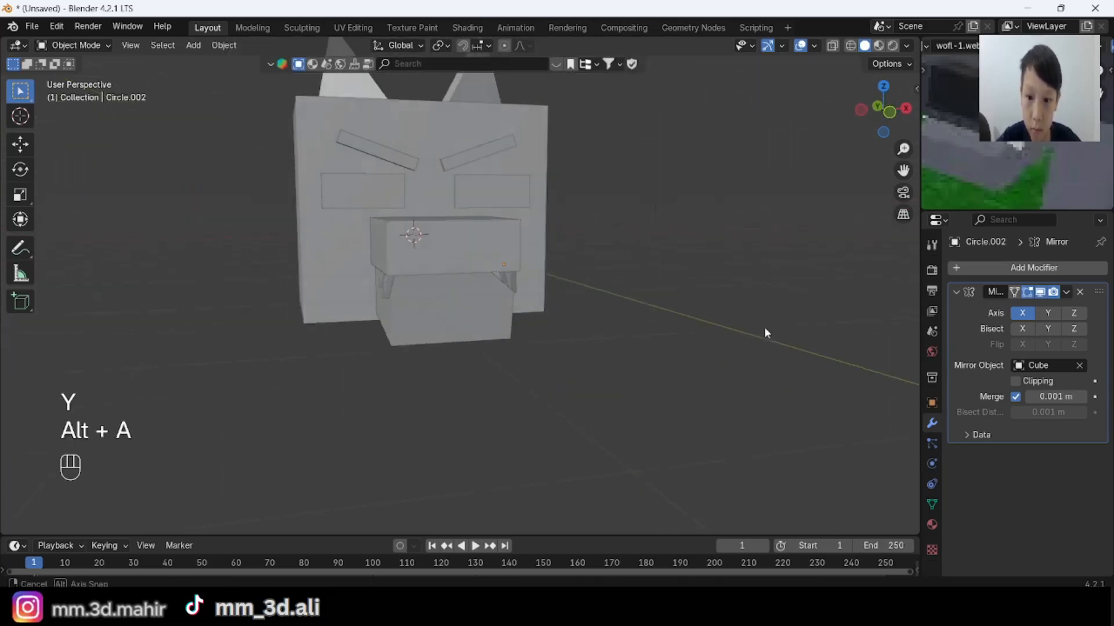
middle_click_drag(764, 326, 656, 322)
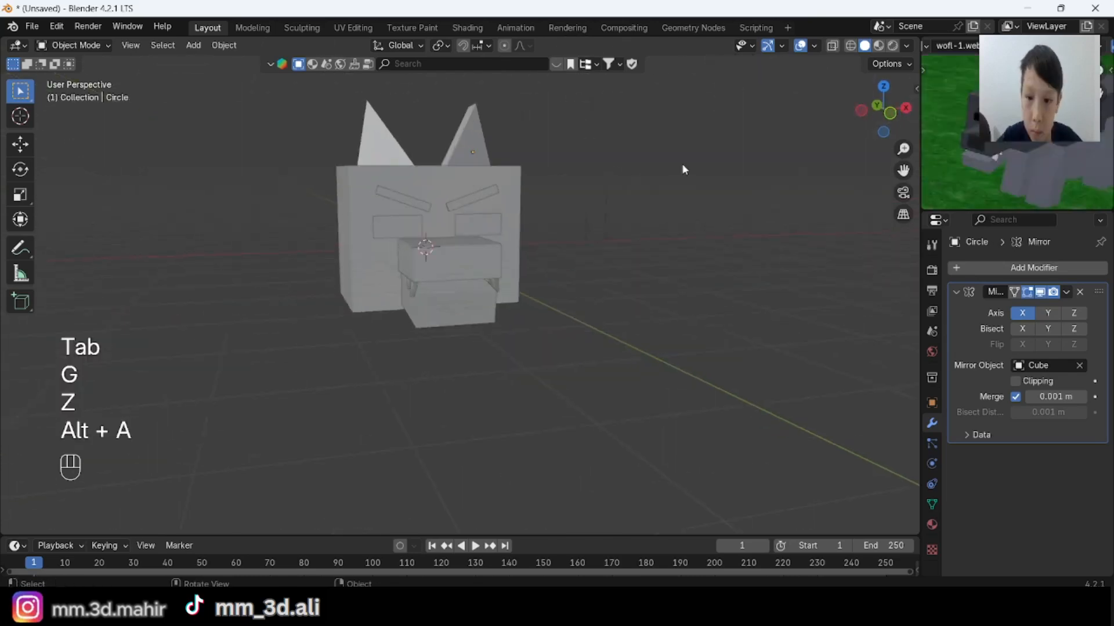
Add a horizontal loop cut around the lower part of the head block.
middle_click_drag(684, 167, 535, 256)
left_click(535, 256)
key("Tab")
key("ctrl+r")
left_click(605, 229)
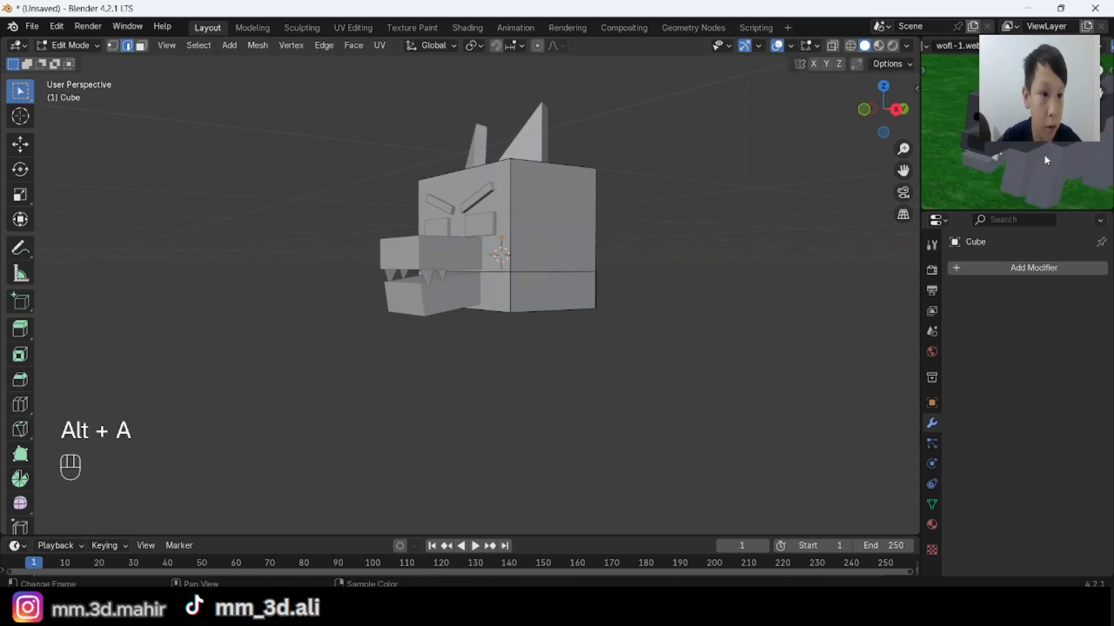
key("Tab")
middle_click_drag(524, 306, 533, 357)
key("alt+a")
scroll(533, 358, "up", 1)
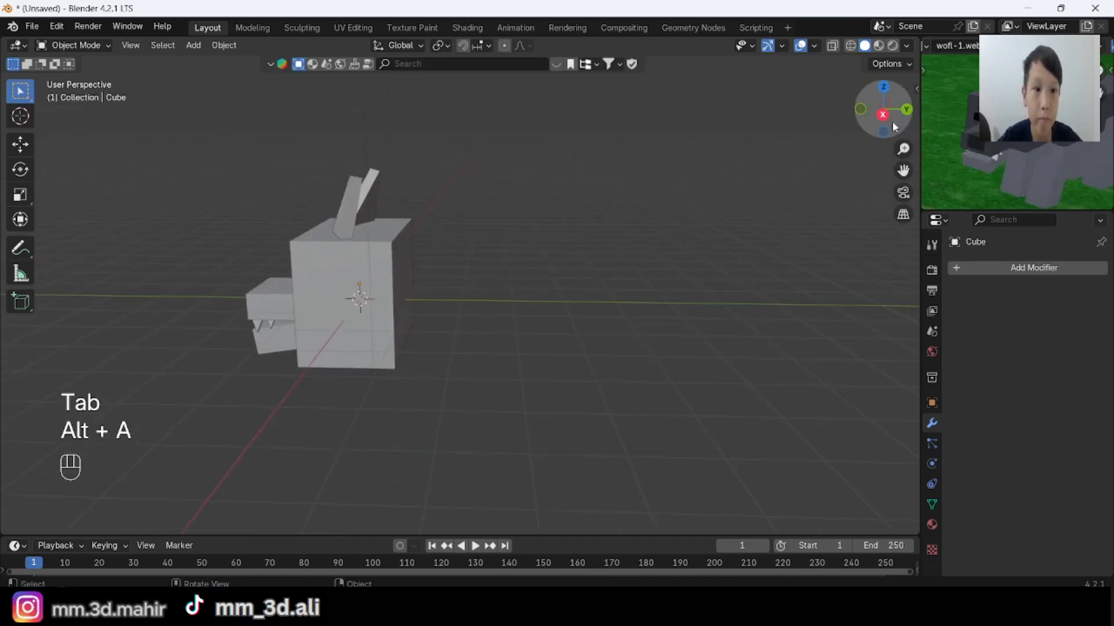
Add a cube for the body and place it behind the head along Y in the right view.
left_click(886, 114)
middle_click_drag(441, 247, 537, 253, "shift")
scroll(354, 168, "down", 4)
middle_click_drag(353, 168, 518, 236, "shift")
scroll(390, 215, "up", 4)
left_click(900, 112)
left_click(193, 45)
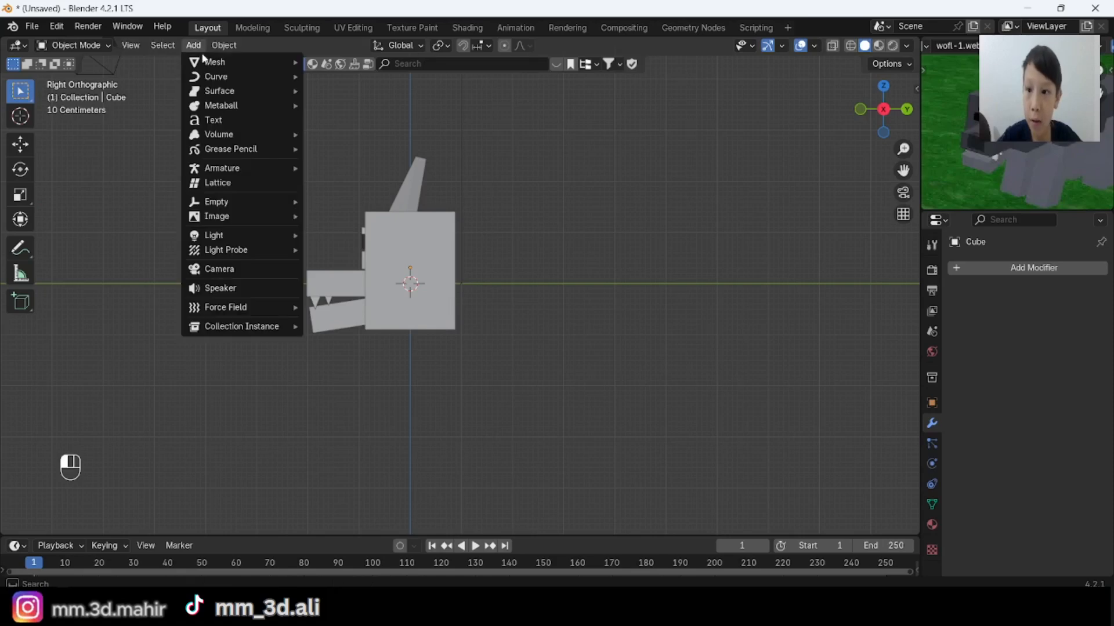
mouse_move(232, 62)
left_click(353, 76)
key("g")
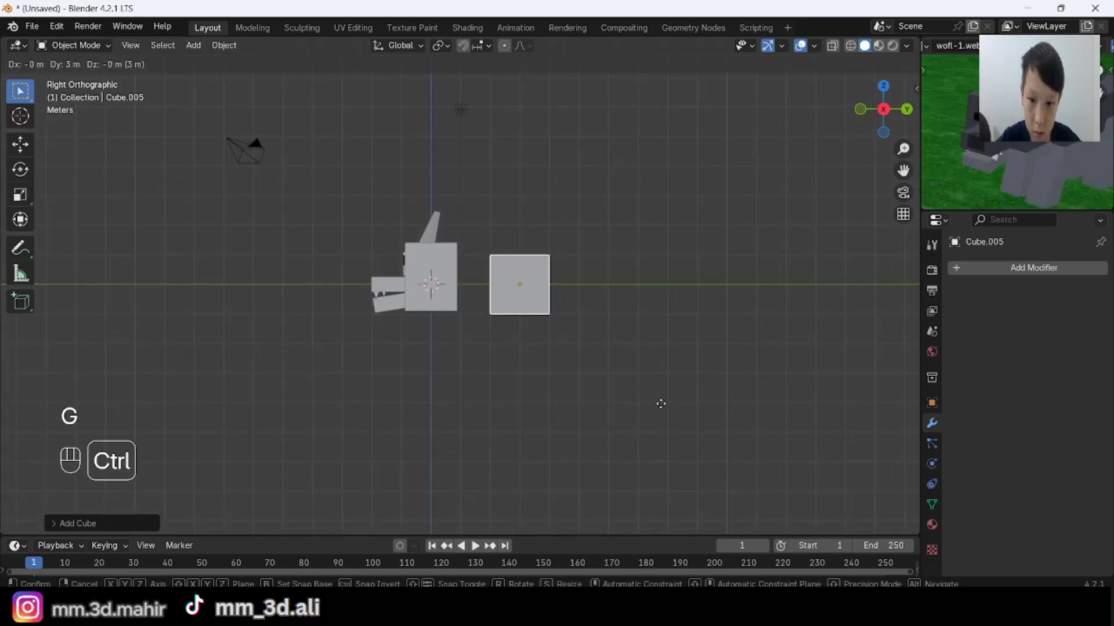
left_click(706, 417)
Stretch the body cube to about three times its length along Y and make it taller along Z.
key("s")
key("x")
key("y")
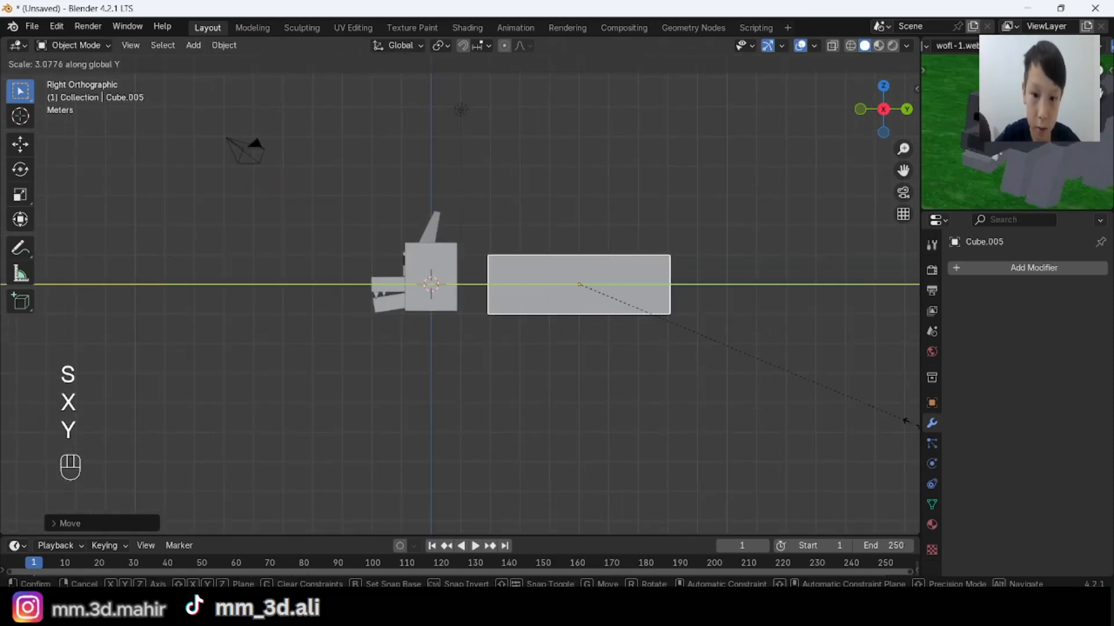
left_click(893, 413)
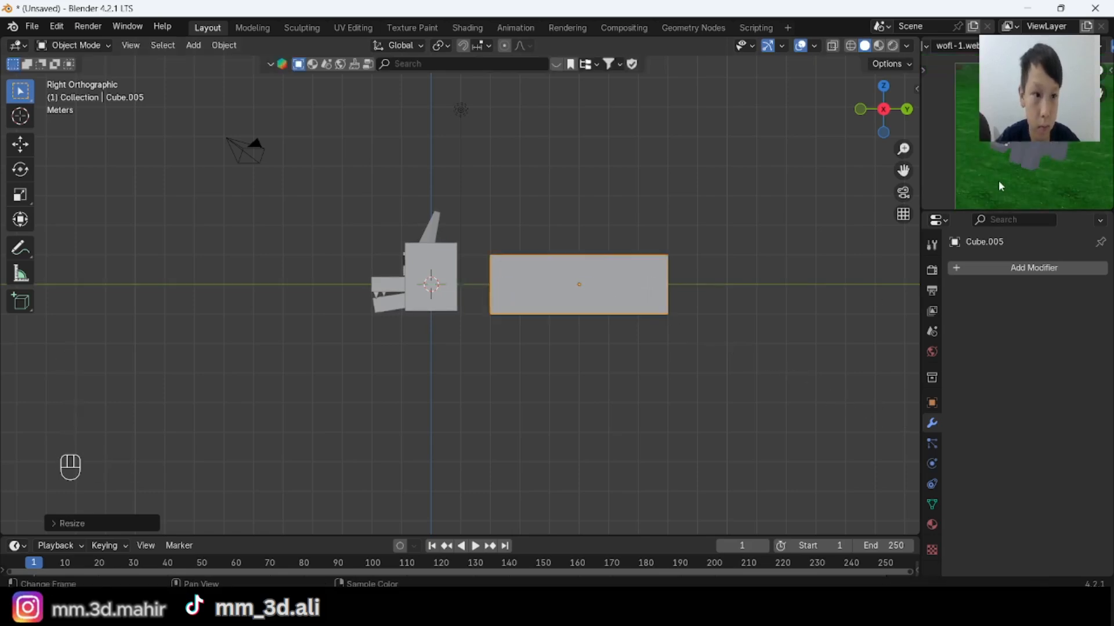
key("s")
key("z")
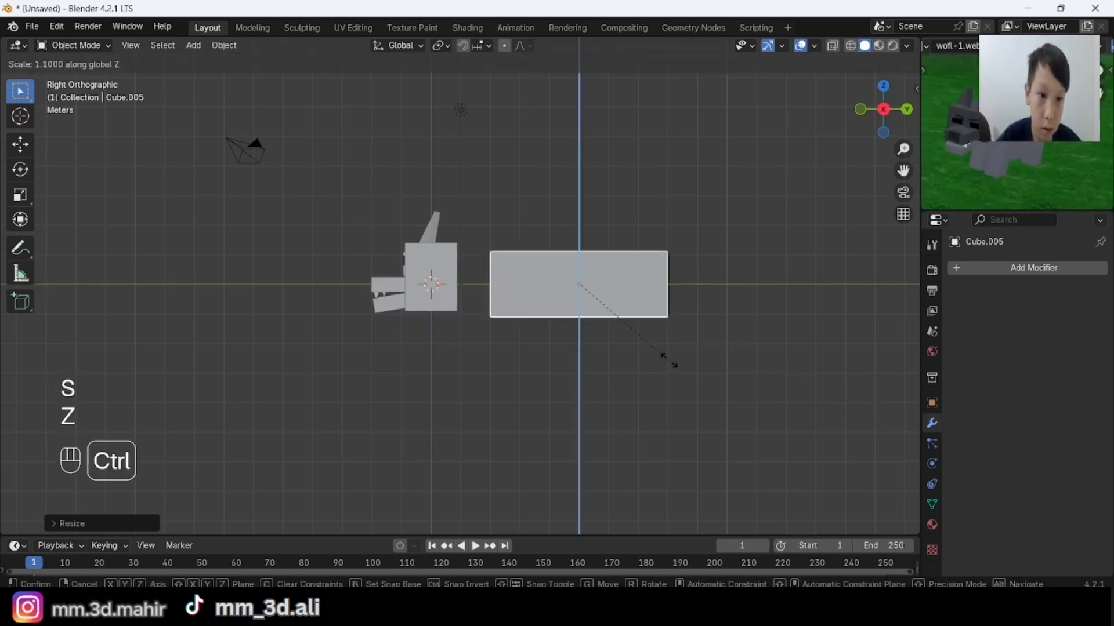
left_click(704, 392, "ctrl")
Widen the body along X until it is broader than the head.
middle_click_drag(704, 392, 806, 356)
key("s")
key("x")
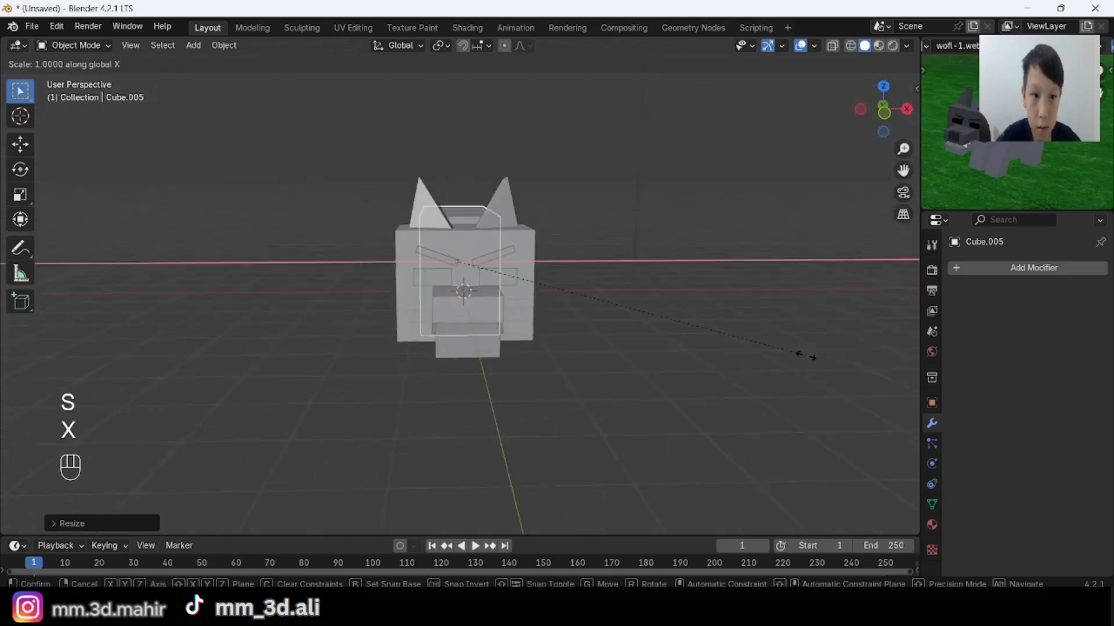
left_click(300, 398)
middle_click_drag(491, 346, 460, 352)
key("s")
key("x")
left_click(610, 304)
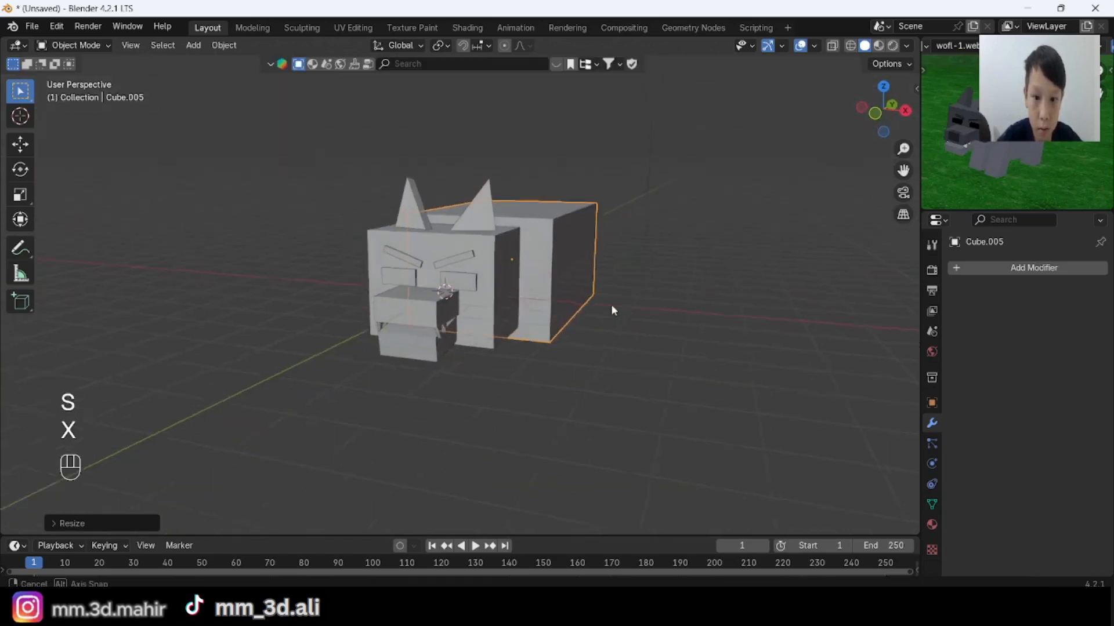
Move the body along Y up to the back of the head and lower it slightly along Z.
middle_click_drag(611, 304, 712, 168)
key("g")
key("y")
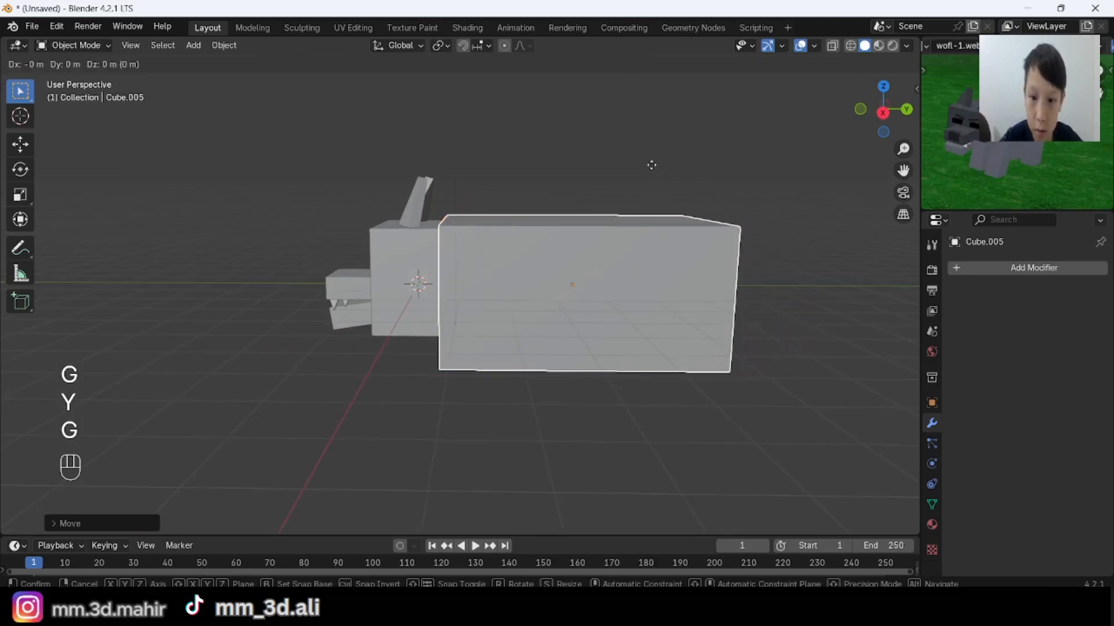
key("z")
left_click(669, 192)
key("g")
key("y")
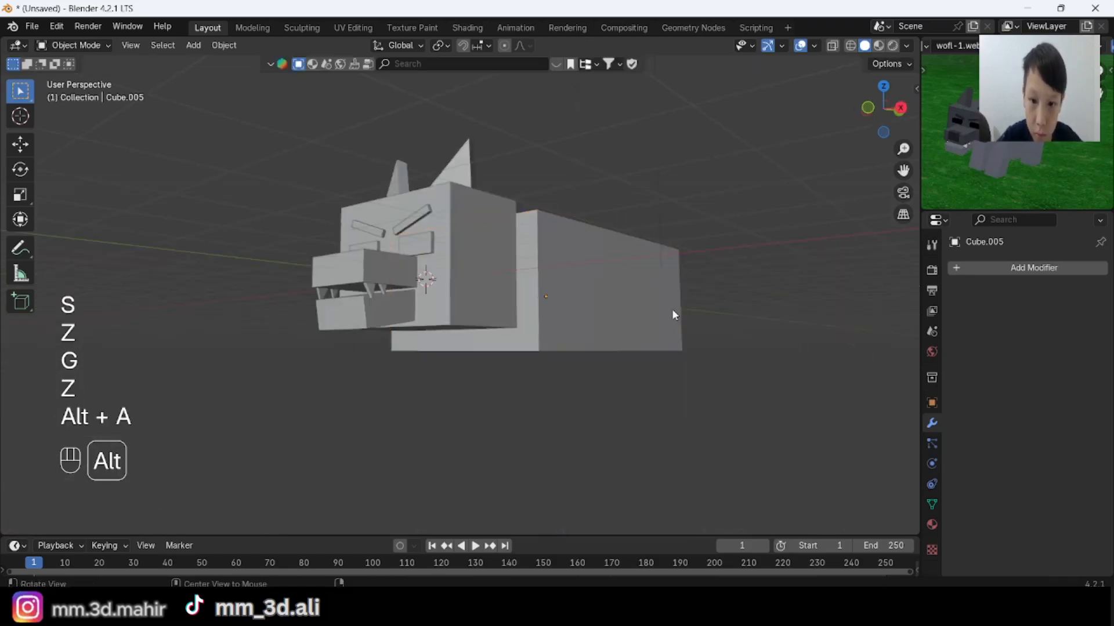
Undo the body's last vertical move and clear the selection.
key("ctrl+z")
key("ctrl+z")
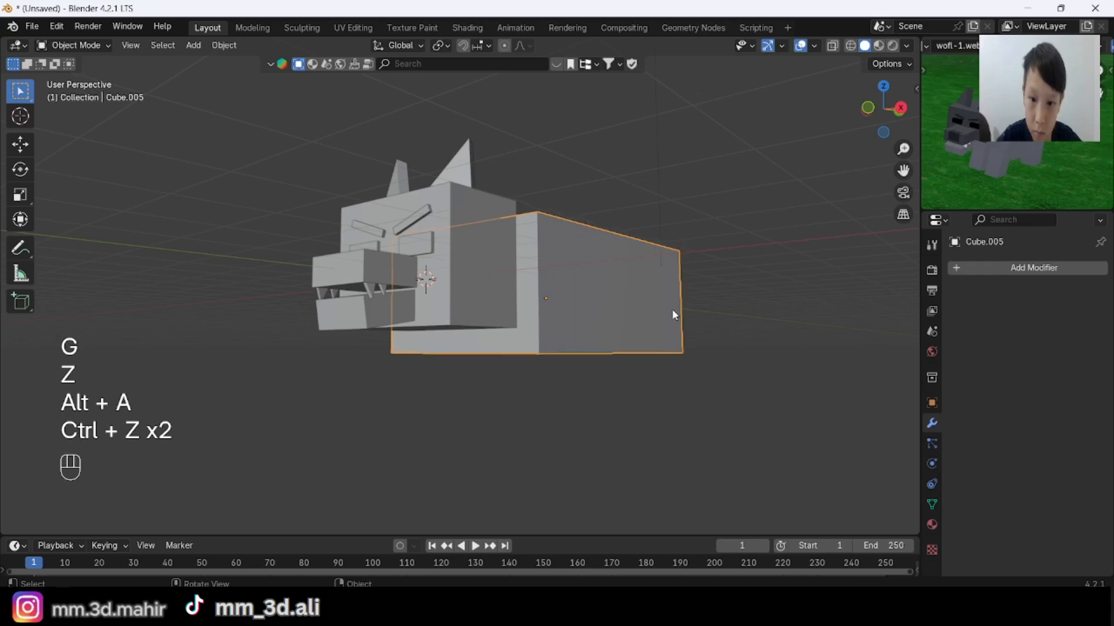
key("alt+a")
scroll(671, 312, "down", 4)
middle_click_drag(672, 313, 618, 283)
scroll(540, 300, "up", 2)
Add a horizontal loop cut around the body and slide it about halfway toward the lower edge.
key("Tab")
middle_click_drag(540, 300, 499, 216)
key("ctrl+r")
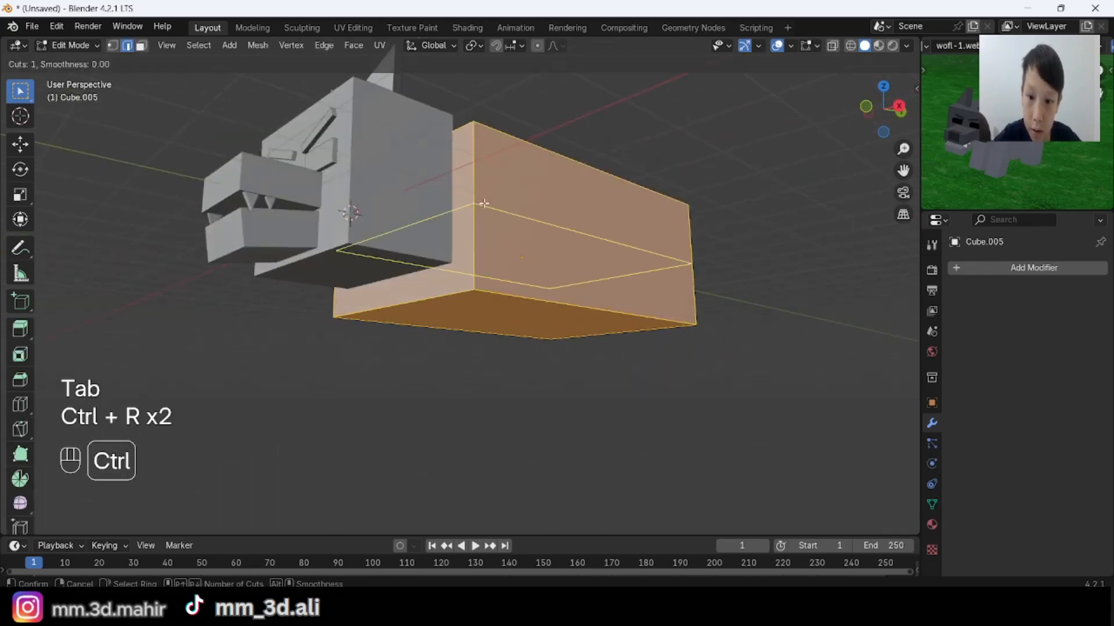
left_click(484, 203)
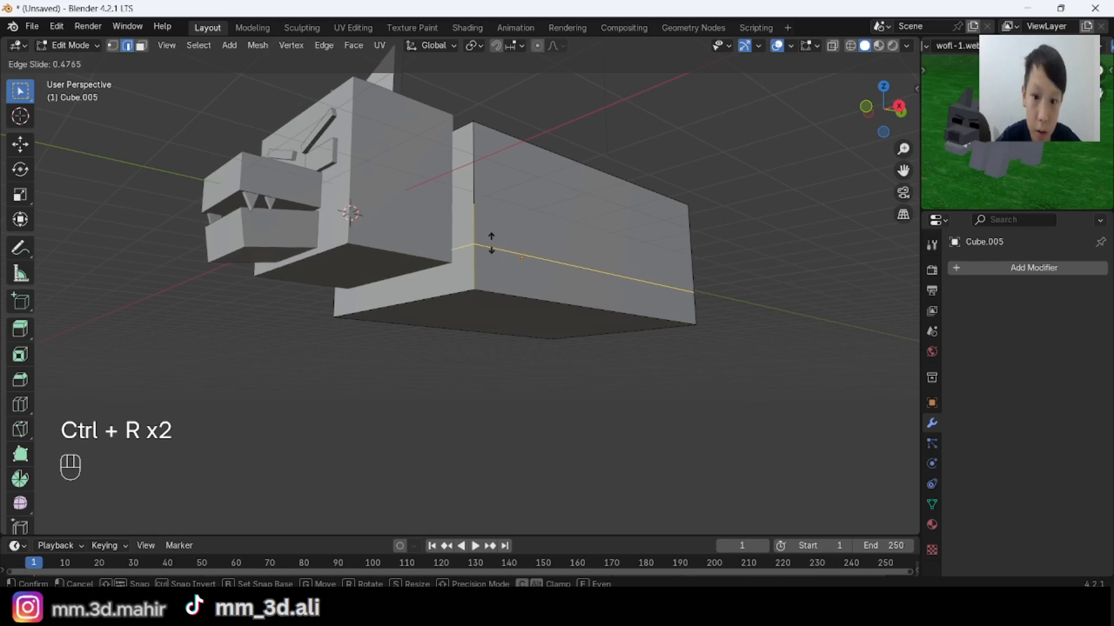
scroll(663, 321, "down", 2)
key("alt+a")
middle_click_drag(663, 320, 522, 301)
key("Tab")
scroll(648, 352, "up", 2)
key("alt+a")
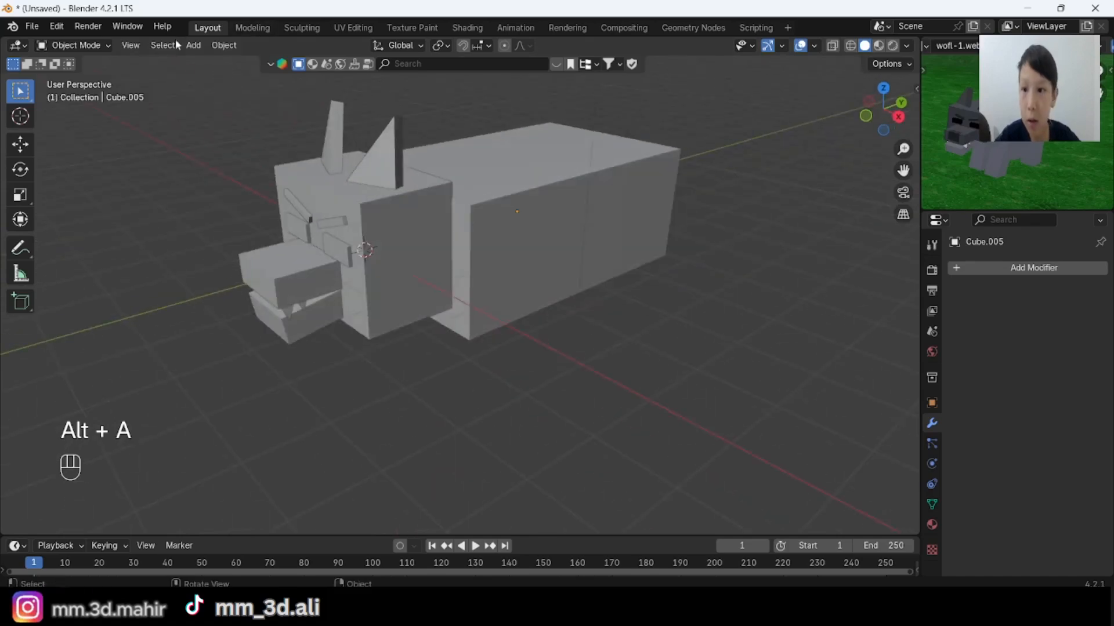
Add a cube for the leg, stretch it along Z and thin it to about 0.46 in X and Y.
left_click(194, 45)
mouse_move(237, 65)
left_click(336, 76)
left_click(893, 114)
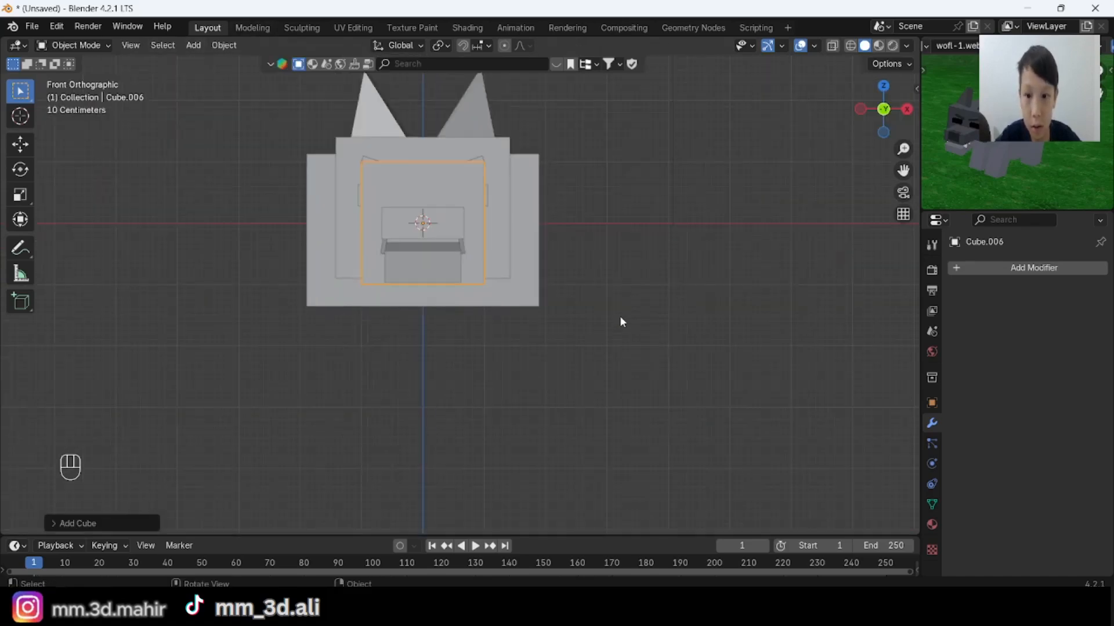
key("s")
key("z")
left_click(858, 429)
key("s")
key("shift+z")
left_click(576, 307)
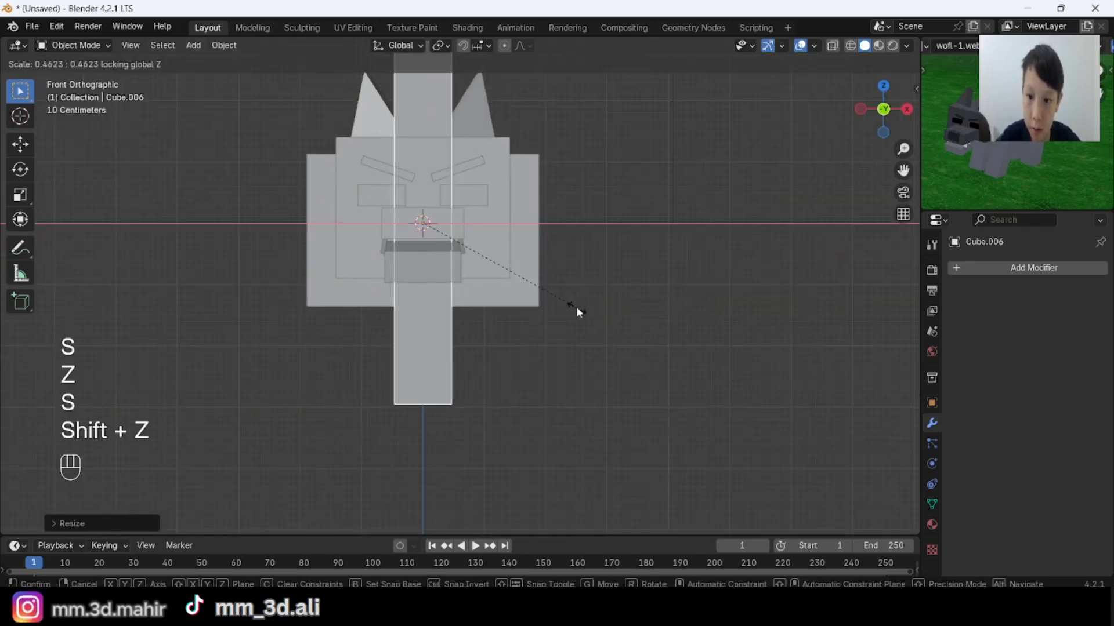
Move the leg block under the side edge of the body and adjust its thickness in X and Y.
key("g")
key("s")
key("shift+z")
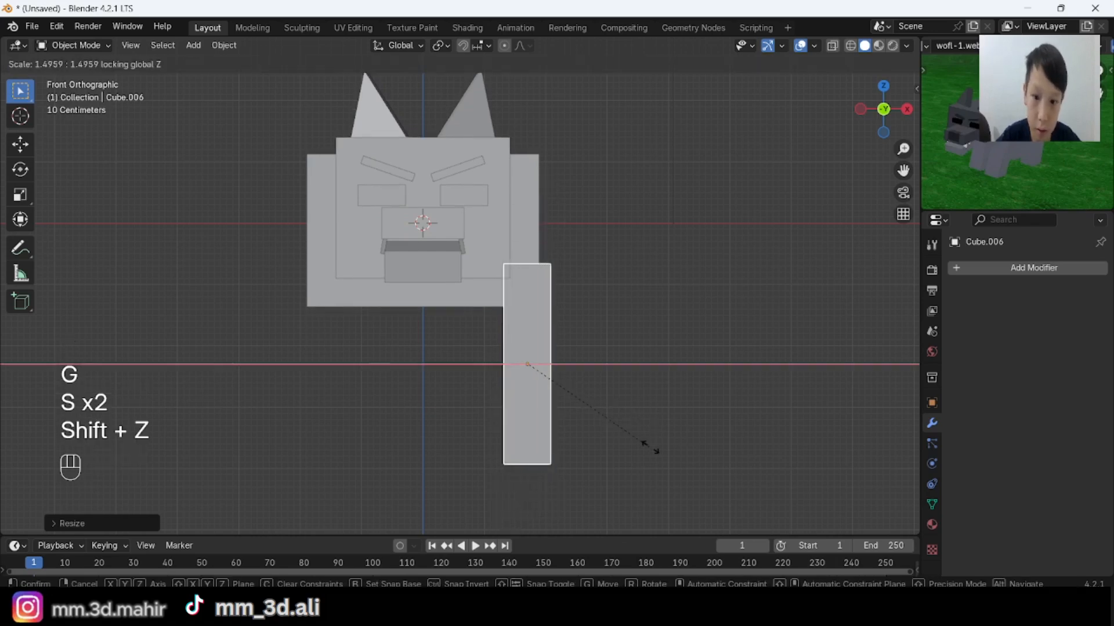
left_click(550, 363)
middle_click_drag(549, 363, 628, 385)
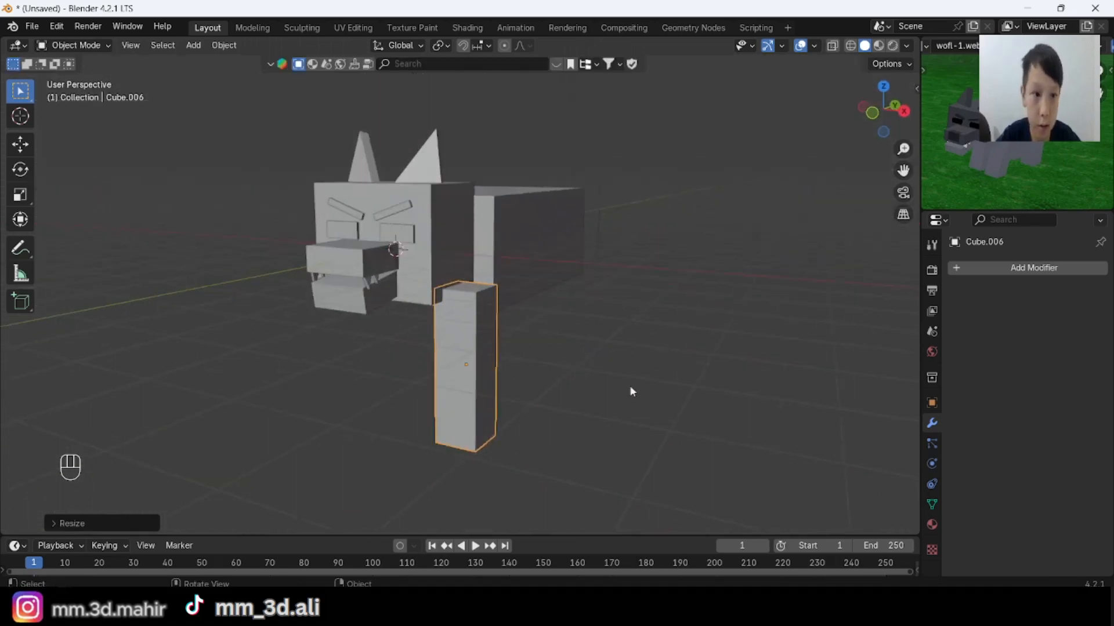
Shift the leg along Y to the front of the body, thicken it slightly and lengthen it along Z.
key("g")
key("y")
left_click(610, 418)
key("s")
key("shift+z")
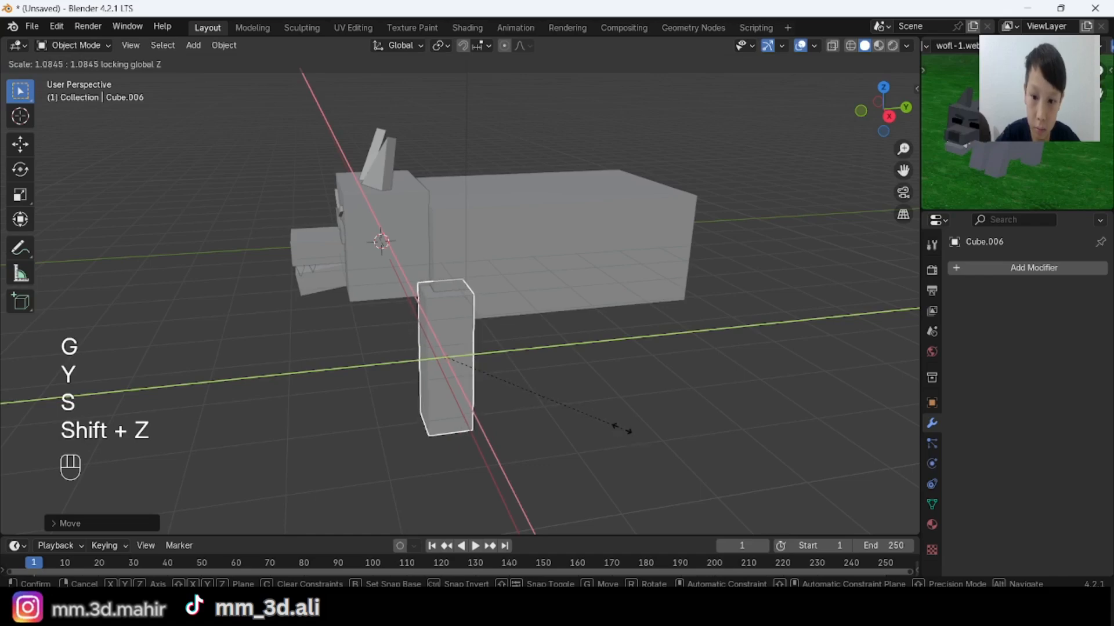
key("s")
key("z")
left_click(632, 418)
Align the leg with the body's front corner by moving it along X and Y.
middle_click_drag(632, 419, 808, 202)
key("g")
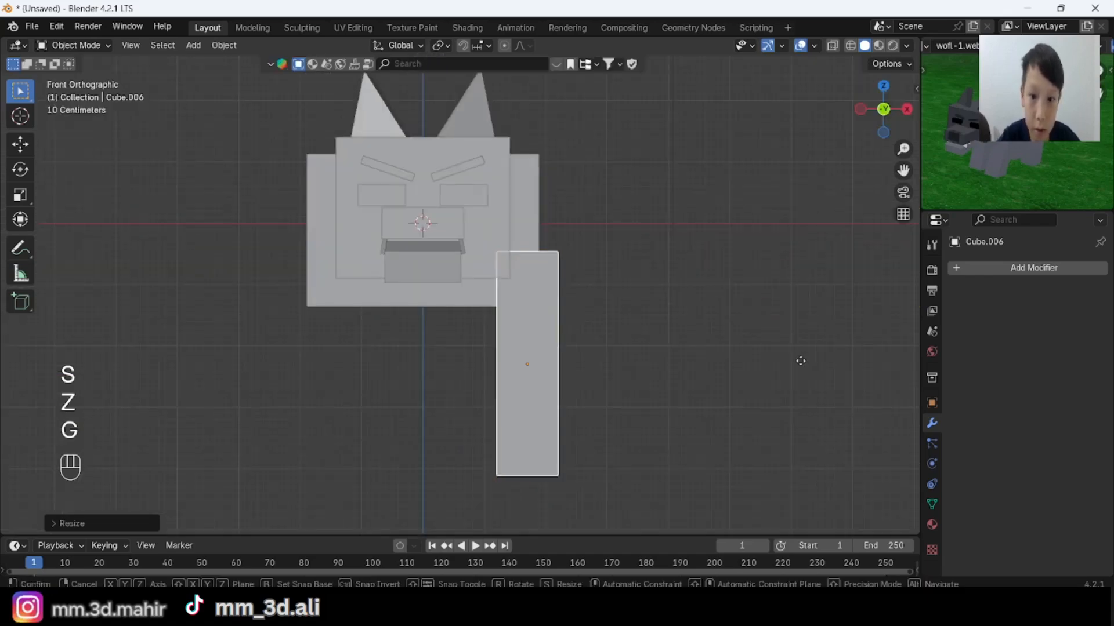
key("x")
left_click(767, 339)
middle_click_drag(766, 340, 667, 332)
key("g")
key("y")
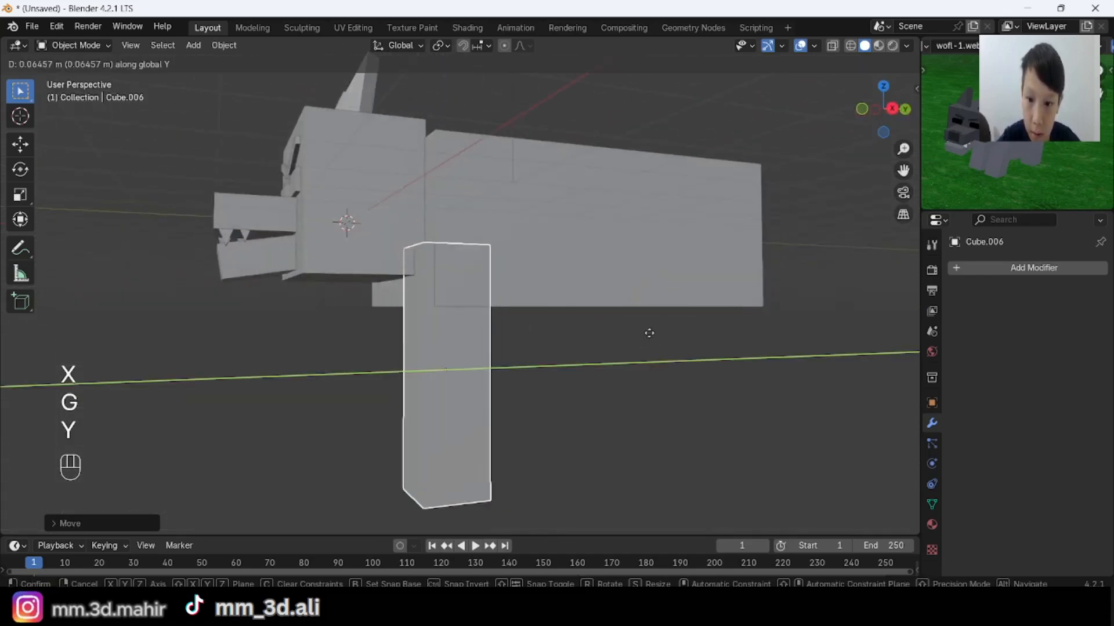
left_click(684, 364)
Adjust the leg's height along Z against the body's underside.
middle_click_drag(684, 364, 492, 380)
scroll(792, 364, "up", 3)
scroll(759, 349, "down", 2)
scroll(707, 351, "down", 1)
key("g")
key("z")
left_click(708, 332)
key("alt+a")
scroll(671, 338, "up", 3)
key("Tab")
key("alt+a")
key("3")
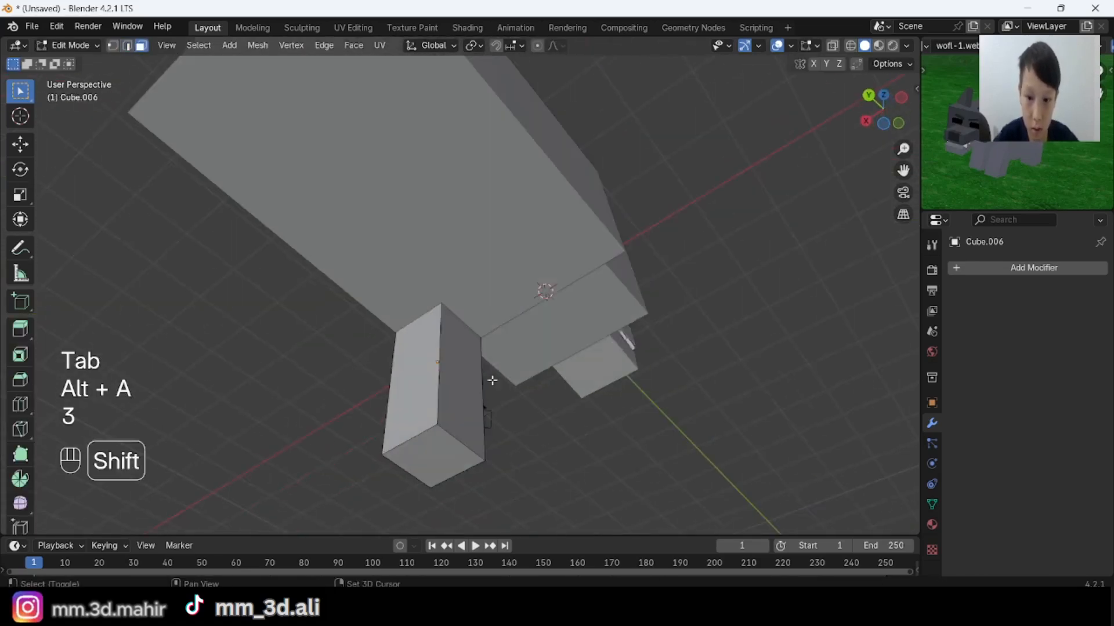
middle_click_drag(571, 334, 971, 253)
key("Tab")
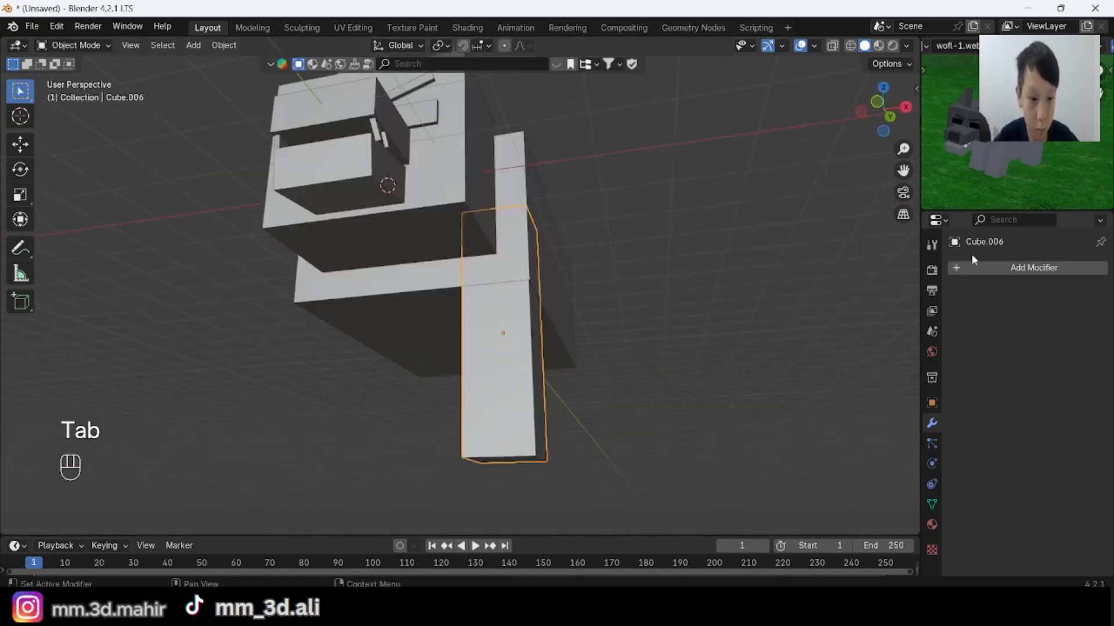
Add a Mirror modifier to the front leg on the X axis with the body as mirror object.
left_click(972, 268)
mouse_move(973, 277)
left_click(792, 376)
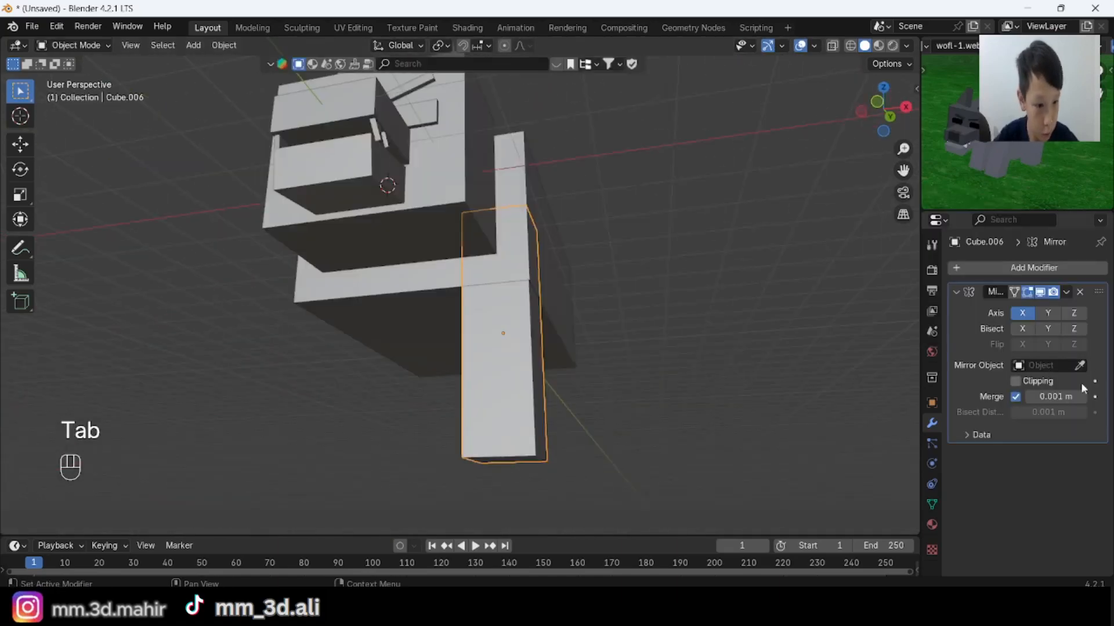
left_click(489, 261)
Try snapping between the 3D cursor and the leg's selected faces, and undo the last snap.
middle_click_drag(489, 261, 668, 291)
key("Tab")
key("alt+a")
key("3")
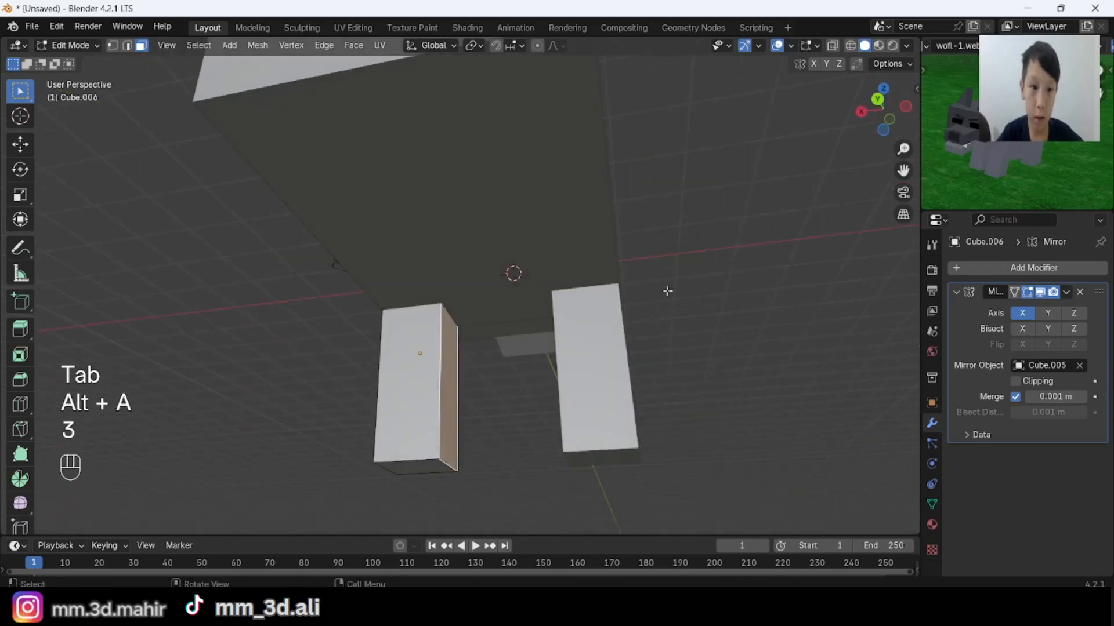
middle_click_drag(404, 349, 584, 320)
key("shift+s")
left_click(583, 404)
middle_click_drag(583, 404, 527, 337)
key("Tab")
key("shift+s")
left_click(567, 277)
key("ctrl+z")
middle_click_drag(559, 282, 562, 258)
key("Tab")
middle_click_drag(499, 309, 747, 344)
Adjust the mirrored front legs' thickness by scaling them on X and Y with Z locked, and once more along X.
key("Tab")
key("s")
key("shift+z")
left_click(681, 350)
key("s")
key("shift+z")
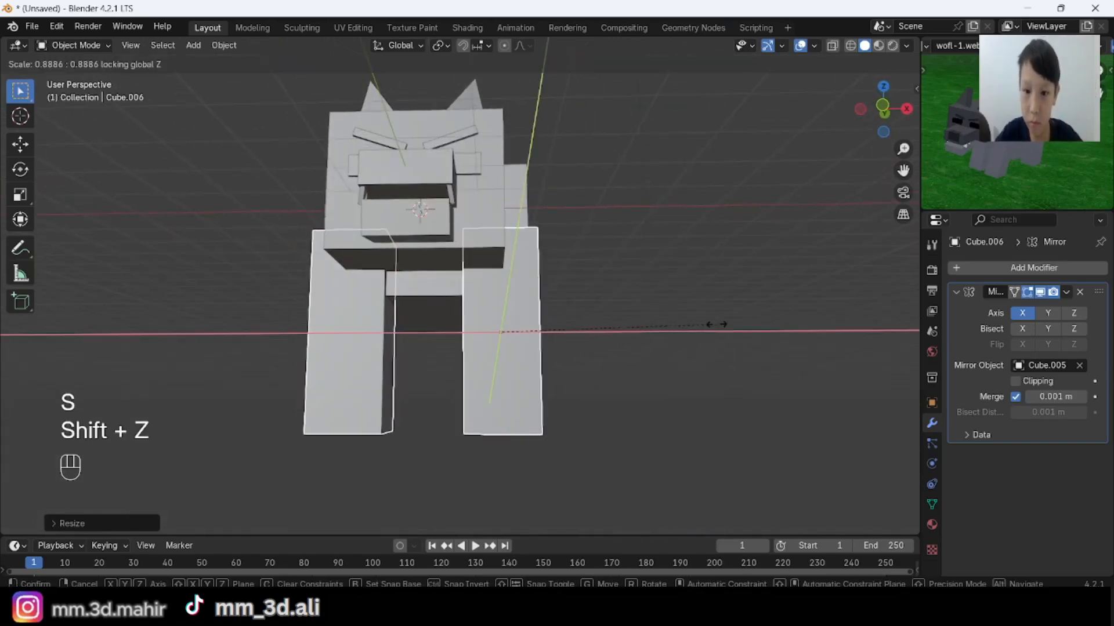
key("x")
left_click(690, 340)
Shift the front legs along Y beneath the front of the body.
key("g")
middle_click_drag(691, 341, 648, 321)
key("y")
left_click(580, 366)
key("alt+a")
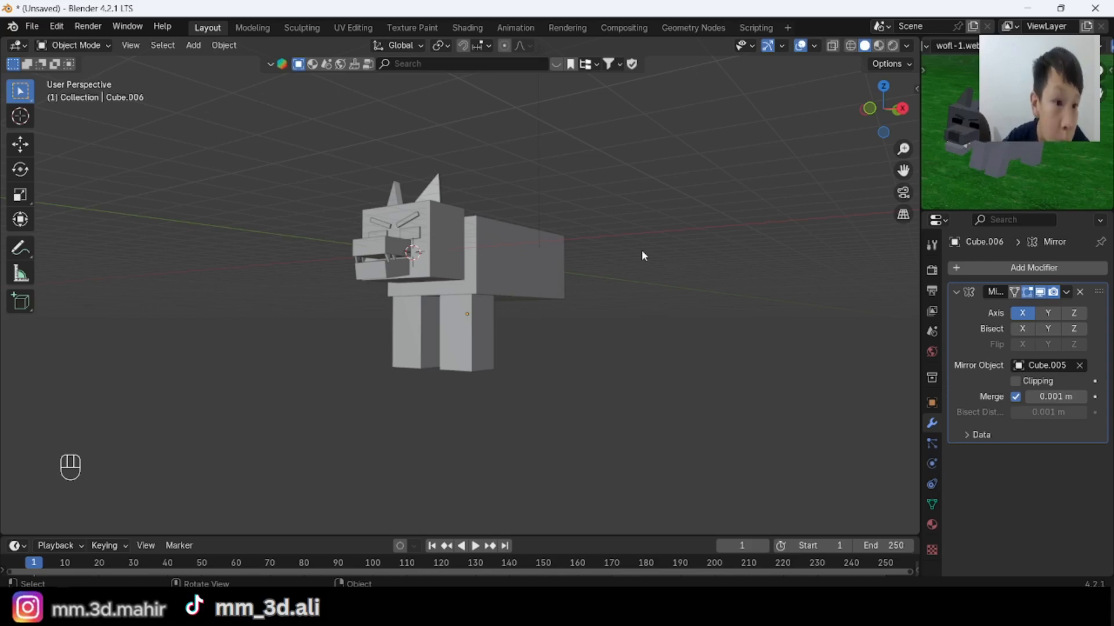
Move the front legs back along Y from the body's front edge and fine-tune their spacing along X.
mouse_move(642, 254)
middle_mouse_down()
mouse_move(674, 272)
mouse_move(597, 253)
mouse_move(626, 247)
middle_mouse_up()
scroll(597, 254, "up", 2)
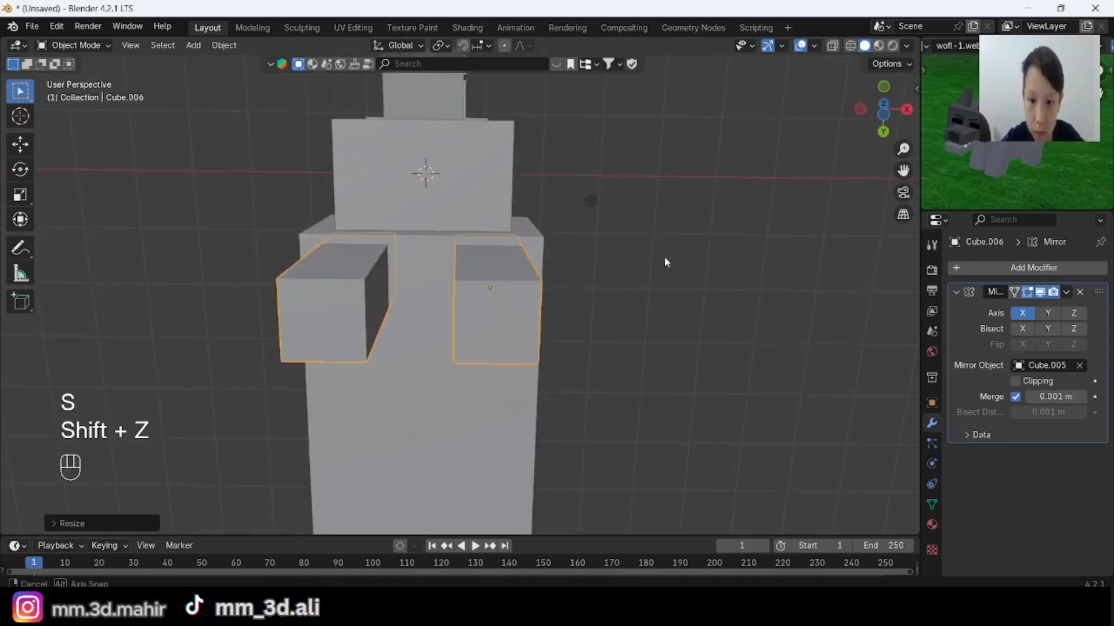
key("g")
key("y")
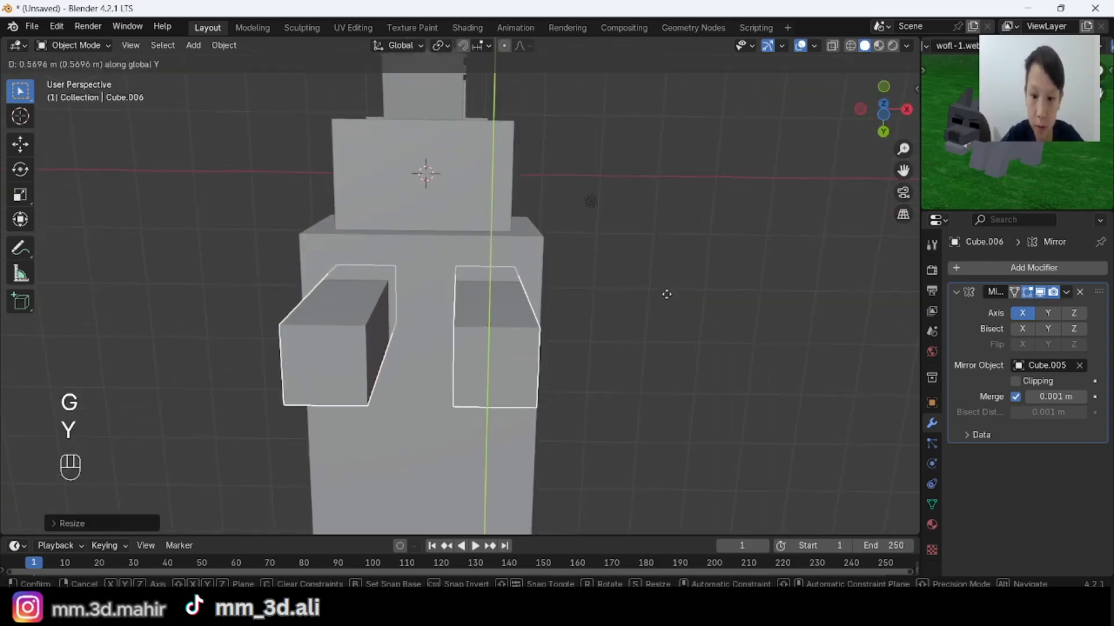
key("g")
key("x")
left_click(650, 290)
middle_click_drag(650, 290, 576, 400)
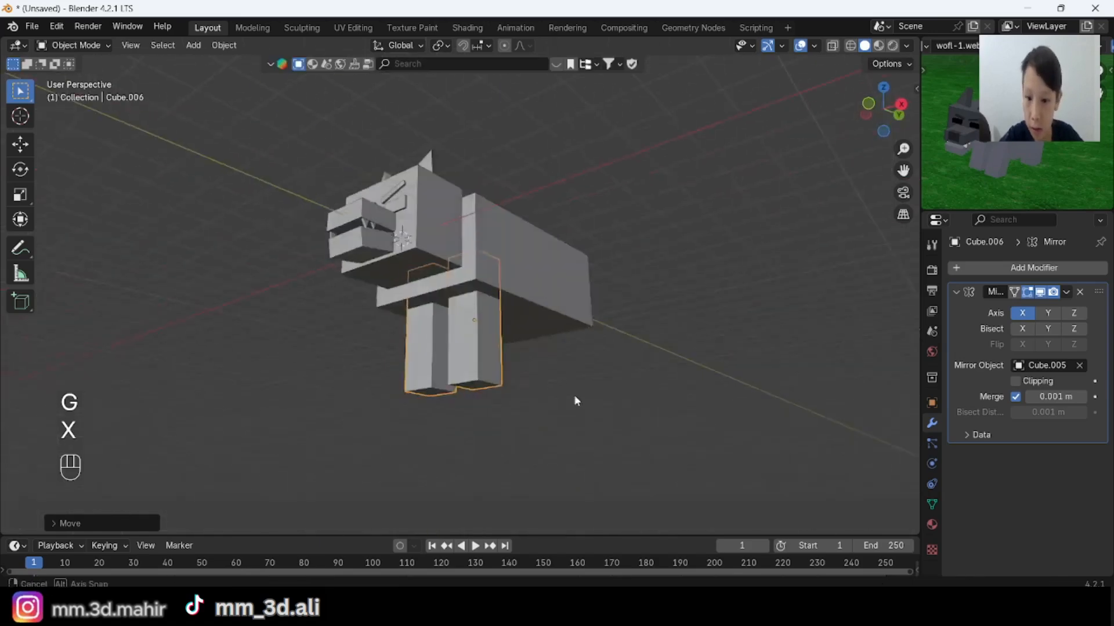
Resize the front legs by scaling them horizontally with Z locked and adjusting their height along Z.
scroll(574, 395, "up", 2)
key("s")
key("shift+z")
left_click(569, 395)
scroll(634, 349, "down", 5)
middle_click_drag(634, 349, 567, 352)
key("s")
key("z")
left_click(623, 352)
key("alt+a")
Duplicate the mirrored front legs and move the copy along Y to the rear of the body as hind legs.
left_click(487, 339)
key("shift+d")
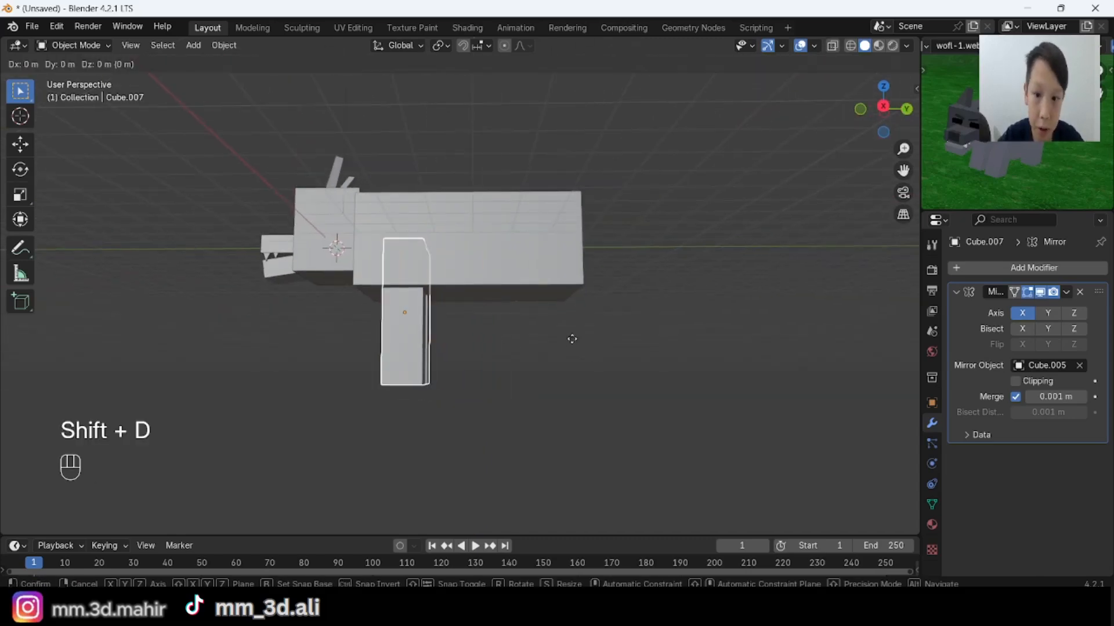
key("x")
key("y")
left_click(692, 392)
Add a horizontal loop cut around the hind leg and lower it slightly along Z.
key("Tab")
middle_click_drag(692, 392, 631, 324)
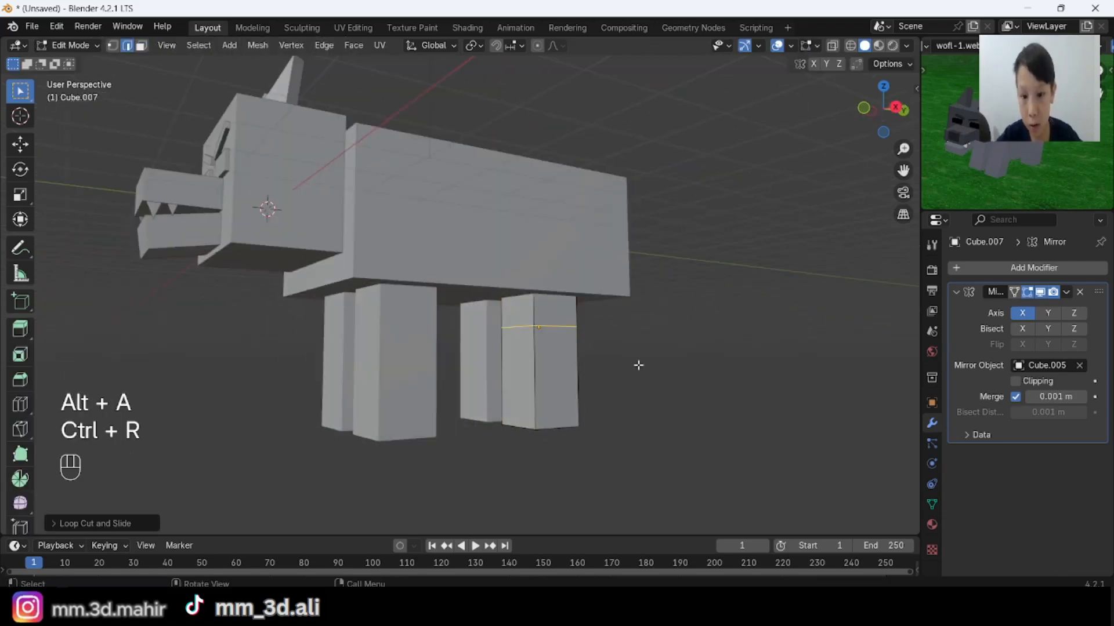
key("g")
key("z")
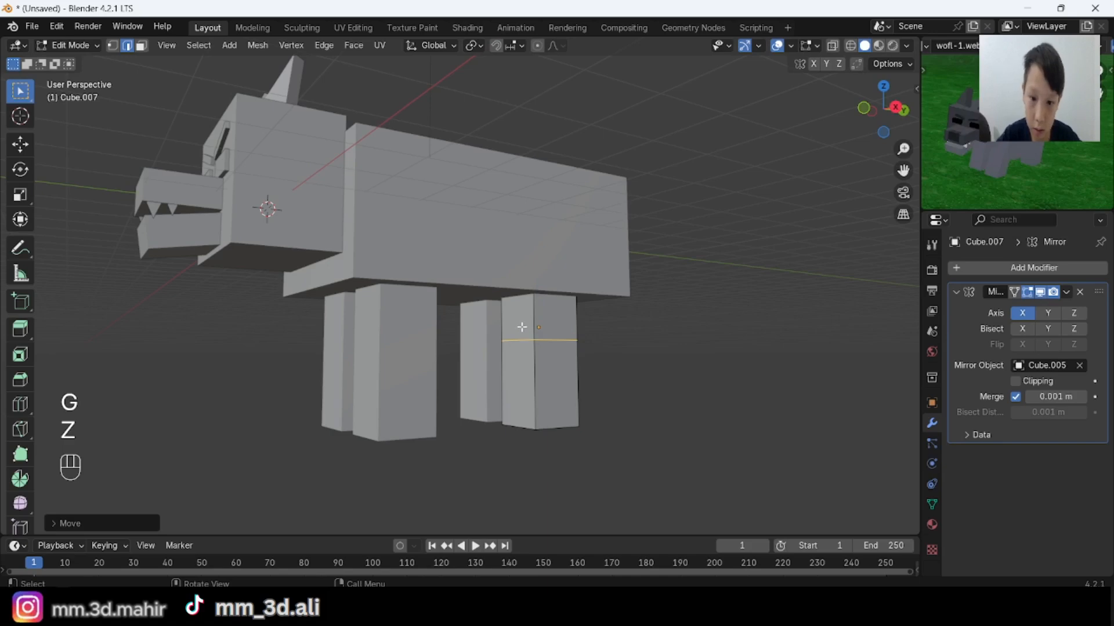
Extrude the upper front face of the hind leg forward to form a thigh, and return to Object Mode.
key("3")
left_click(522, 327)
middle_click_drag(522, 327, 641, 377)
key("e")
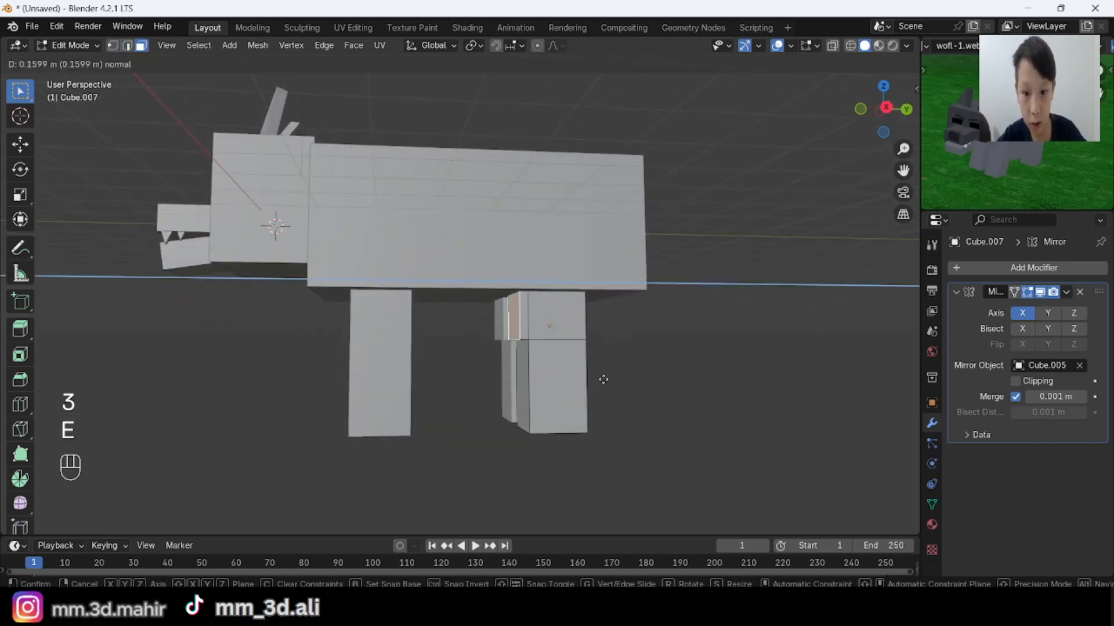
left_click(598, 375)
key("Tab")
key("alt+a")
Try scaling the hind legs, including with Z locked, and undo the changes.
middle_click_drag(633, 365, 492, 345)
left_click(492, 344)
key("s")
key("ctrl+z")
key("s")
key("shift+z")
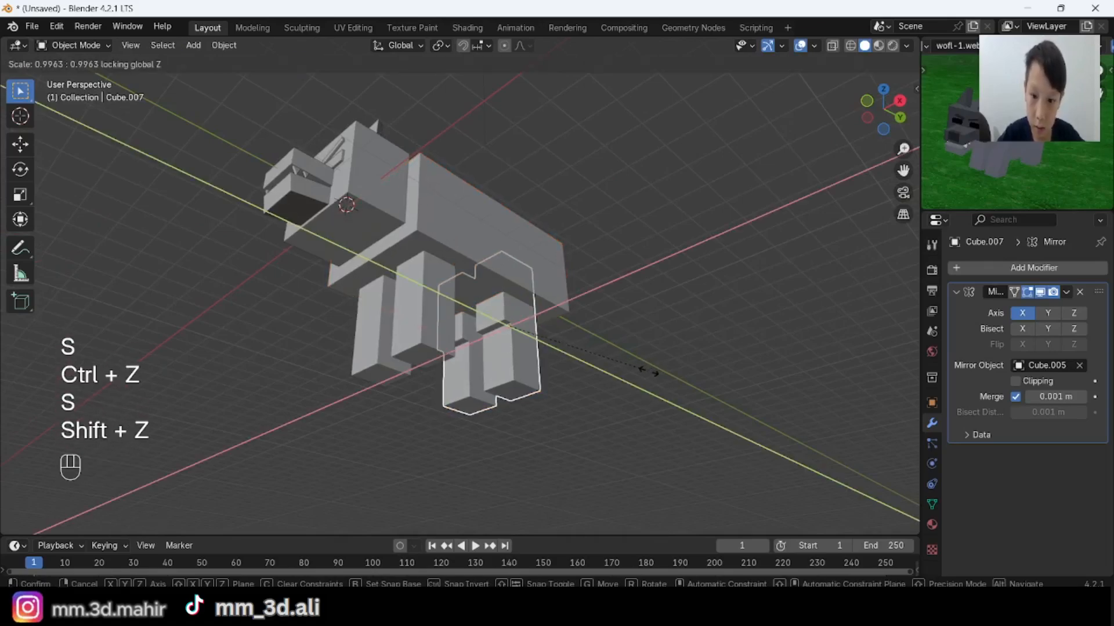
left_click(663, 382)
mouse_move(662, 382)
middle_mouse_down()
mouse_move(737, 309)
mouse_move(696, 348)
mouse_move(638, 367)
mouse_move(609, 439)
mouse_move(696, 390)
mouse_move(658, 399)
middle_mouse_up()
key("ctrl+z")
Try moving the hind legs along X and undo the moves.
key("g")
key("x")
key("ctrl+z")
key("g")
key("x")
left_click(667, 396)
scroll(710, 391, "down", 5)
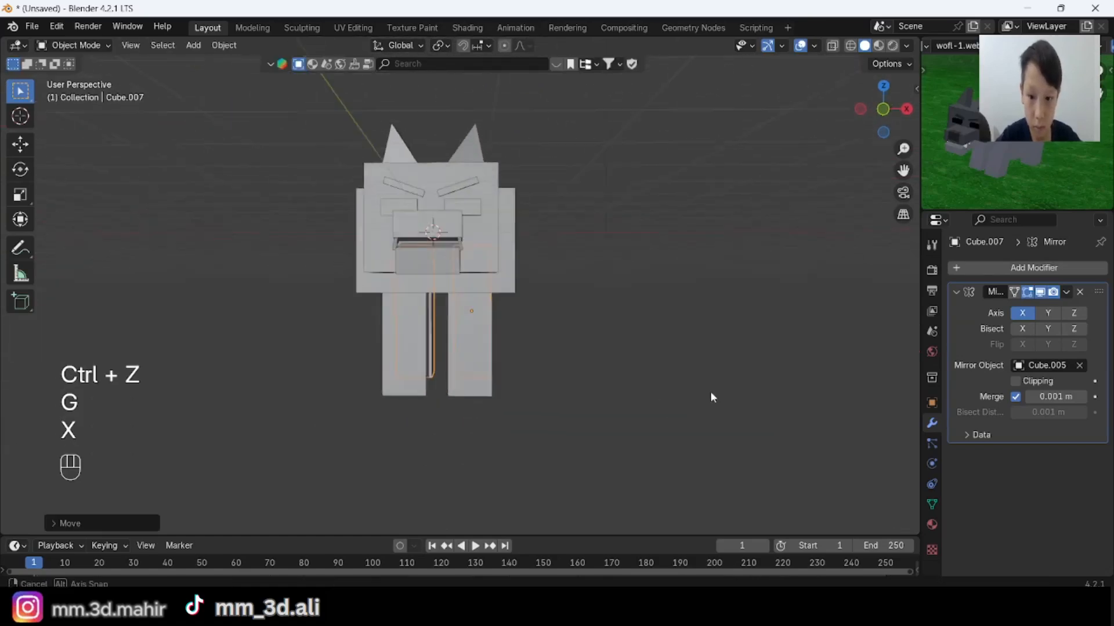
key("ctrl+z")
Add a vertical loop cut across the middle of the body and move it forward along Y.
key("alt+a")
middle_click_drag(728, 507, 520, 284)
left_click(646, 251)
key("Tab")
key("ctrl+r")
left_click(520, 283)
middle_click_drag(592, 346, 587, 348)
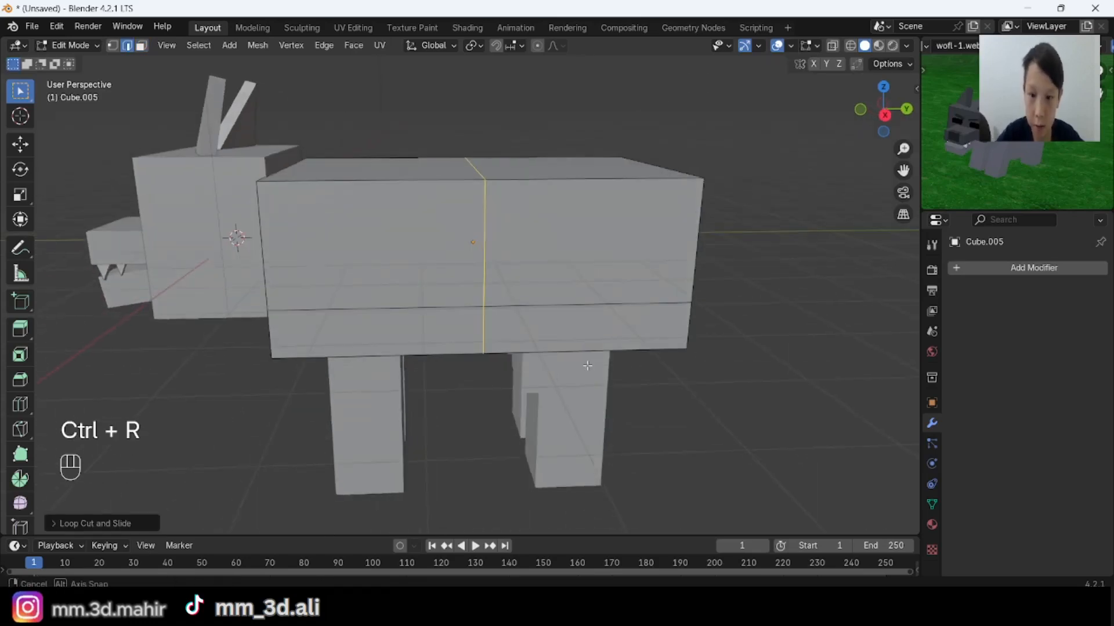
key("g")
key("y")
left_click(571, 356)
Try extruding the faces of the body's rear half along their normals, and undo the extrusion.
key("alt+a")
key("3")
key("alt+z")
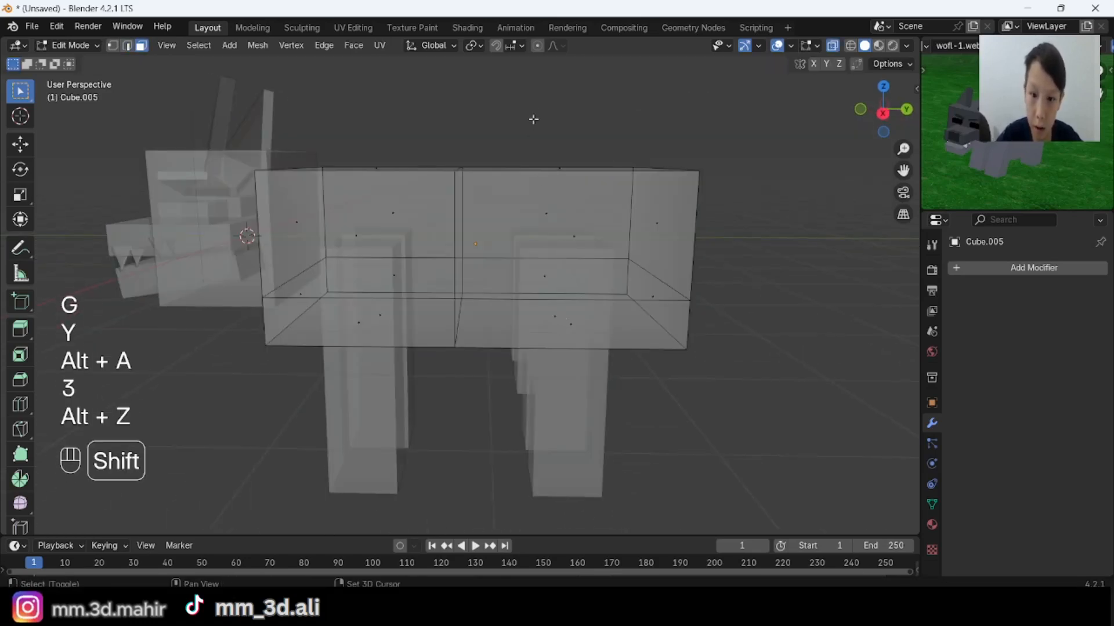
left_click(580, 261)
key("alt+z")
middle_click_drag(603, 442, 503, 440)
key("alt+e")
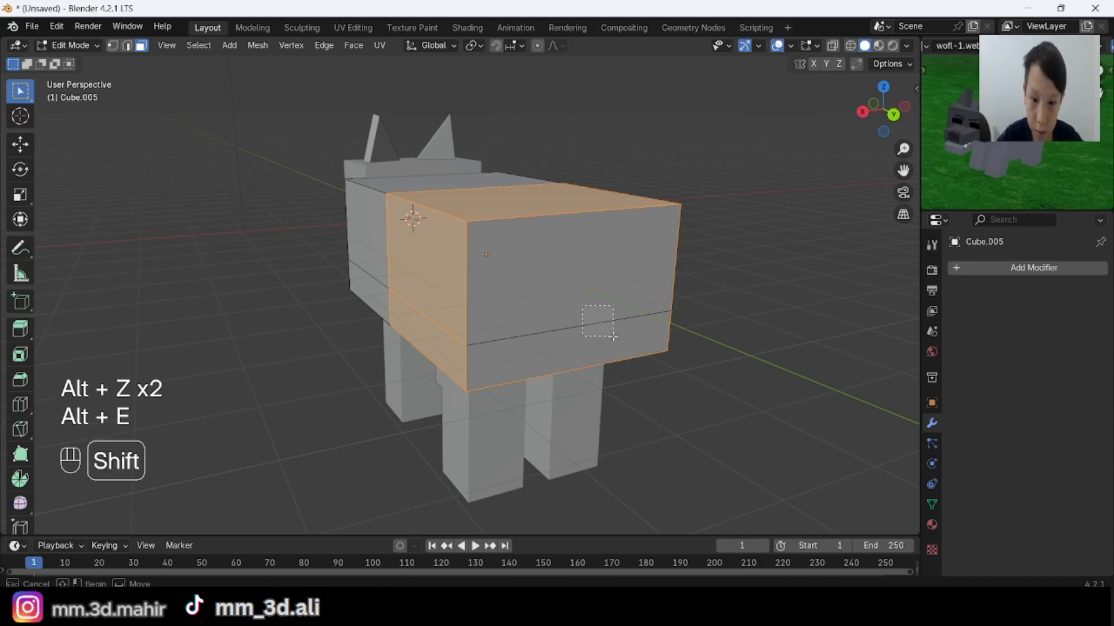
left_click_drag(613, 337, 617, 340, "shift")
middle_click_drag(617, 340, 808, 306)
key("ctrl+z")
key("alt+e")
left_click(657, 363)
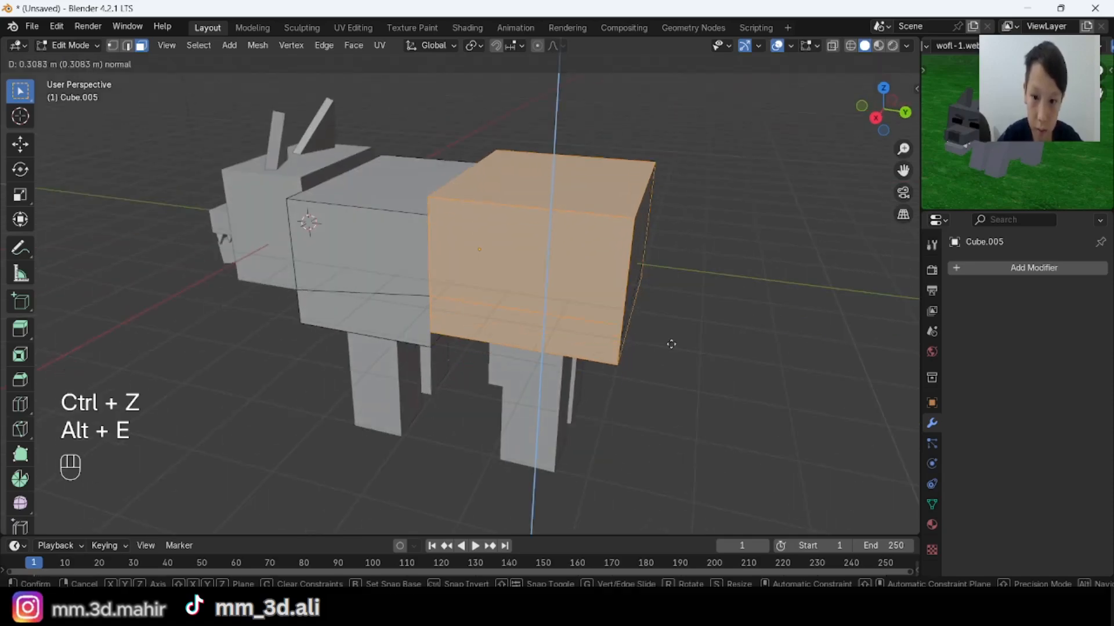
left_click(671, 344)
key("ctrl+z")
Delete the faces at the body's rear end.
middle_click_drag(671, 344, 742, 340)
key("alt+a")
key("3")
left_click(612, 314)
key("x")
left_click(707, 344)
Extrude the faces around the body's rear half inward along their normals by about 0.442 m.
key("3")
key("alt+z")
left_click_drag(480, 148, 562, 304, "shift")
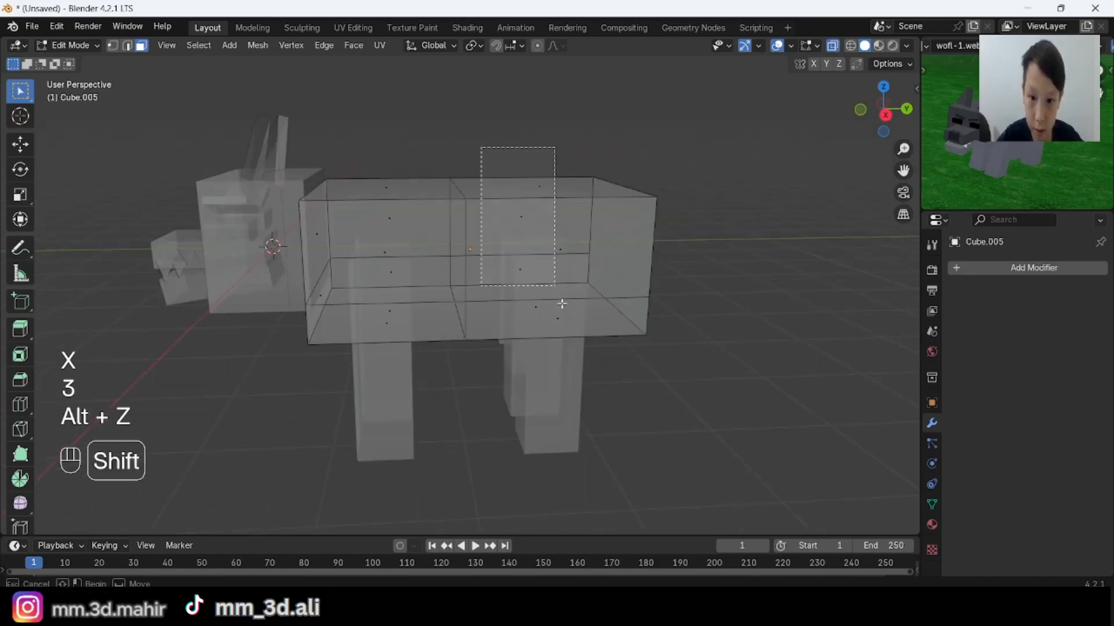
key("alt+z")
middle_click_drag(599, 375, 561, 266)
key("alt+e")
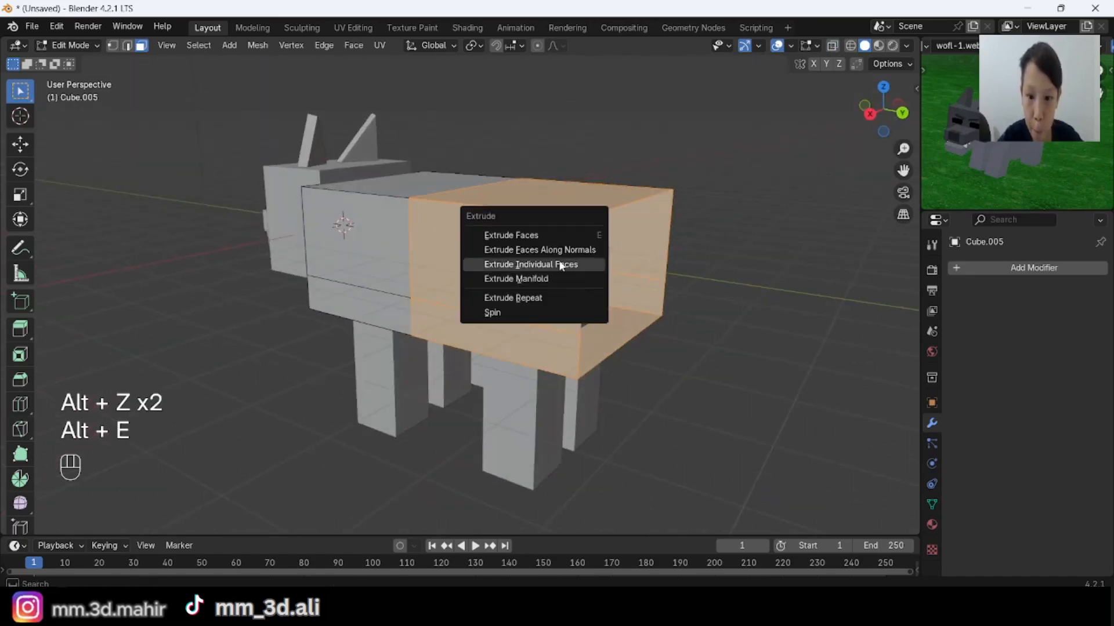
left_click(560, 266)
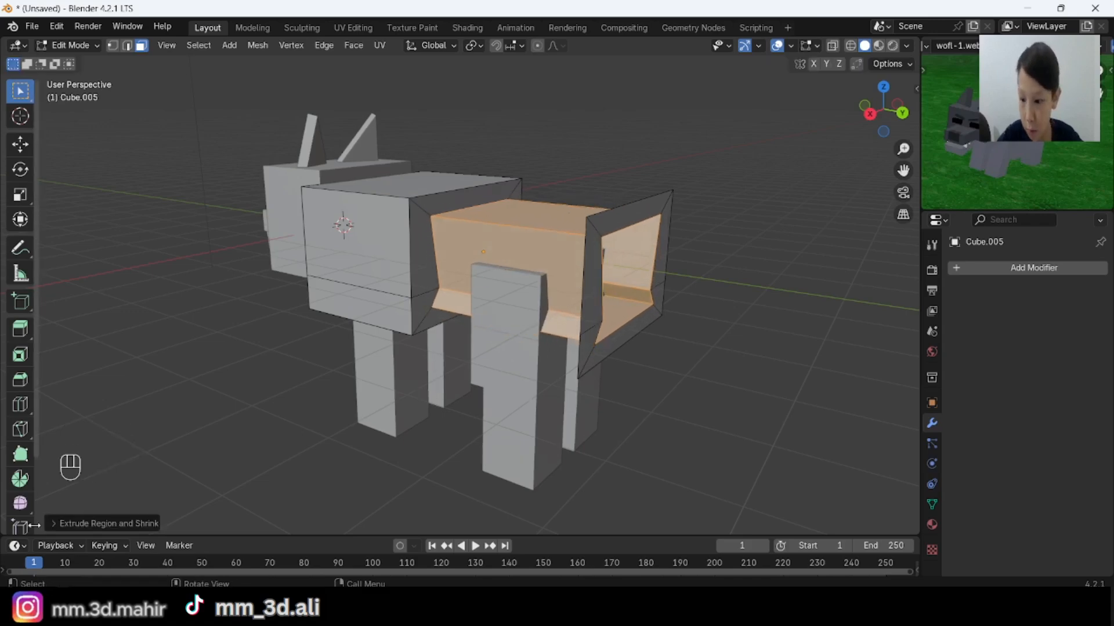
left_click(87, 524)
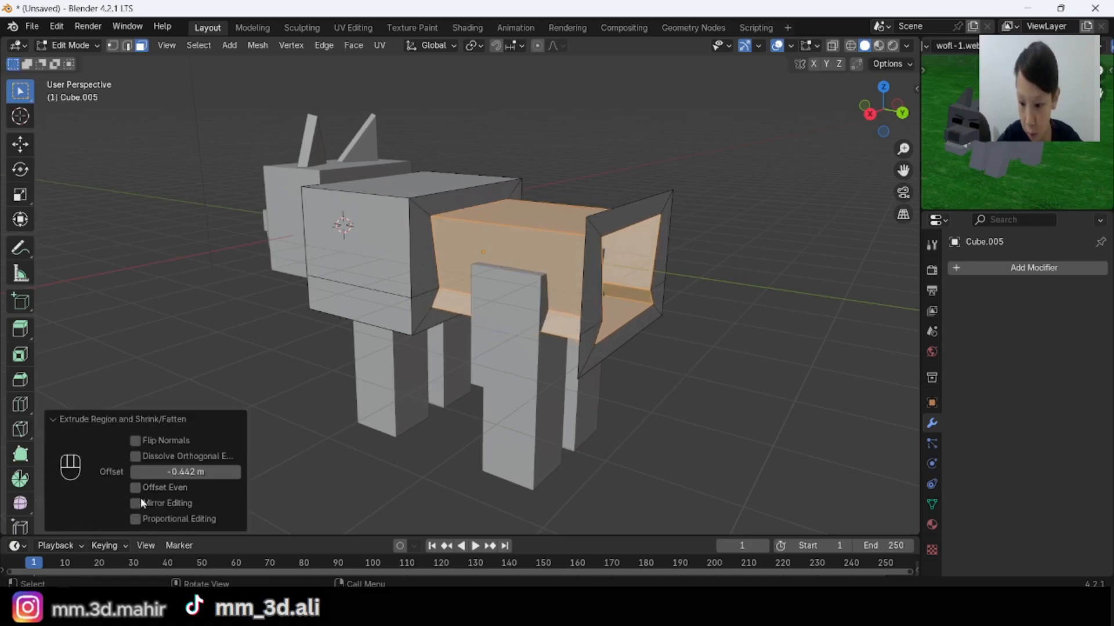
left_click(48, 420)
middle_click_drag(539, 363, 554, 359)
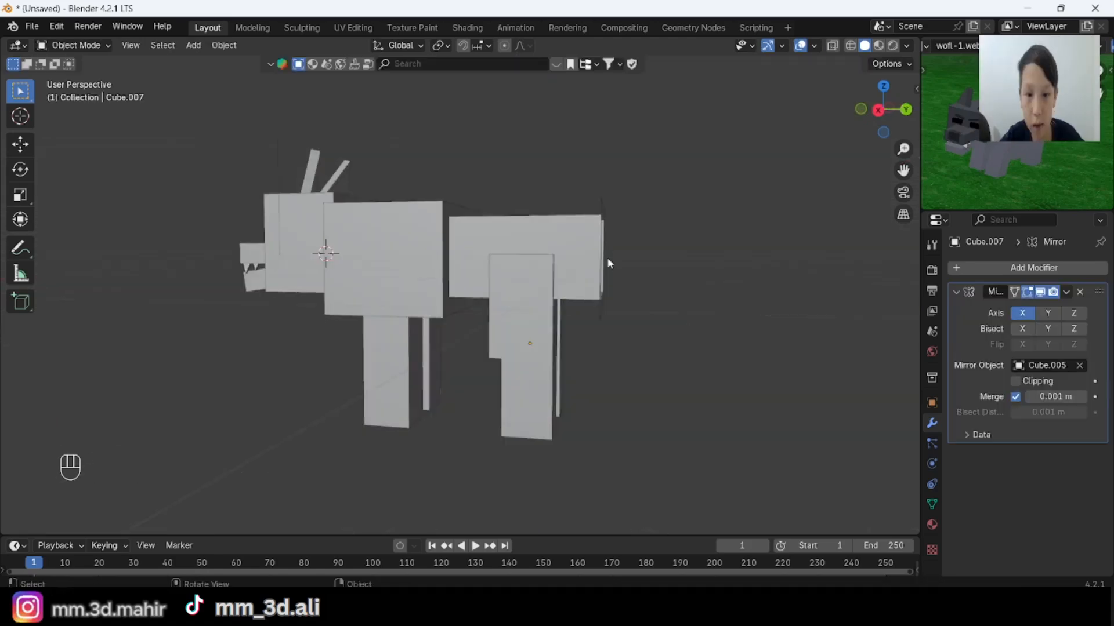
Delete the leftover rim faces at the body's rear end and fill the opening with a new face.
key("Tab")
key("alt+a")
key("3")
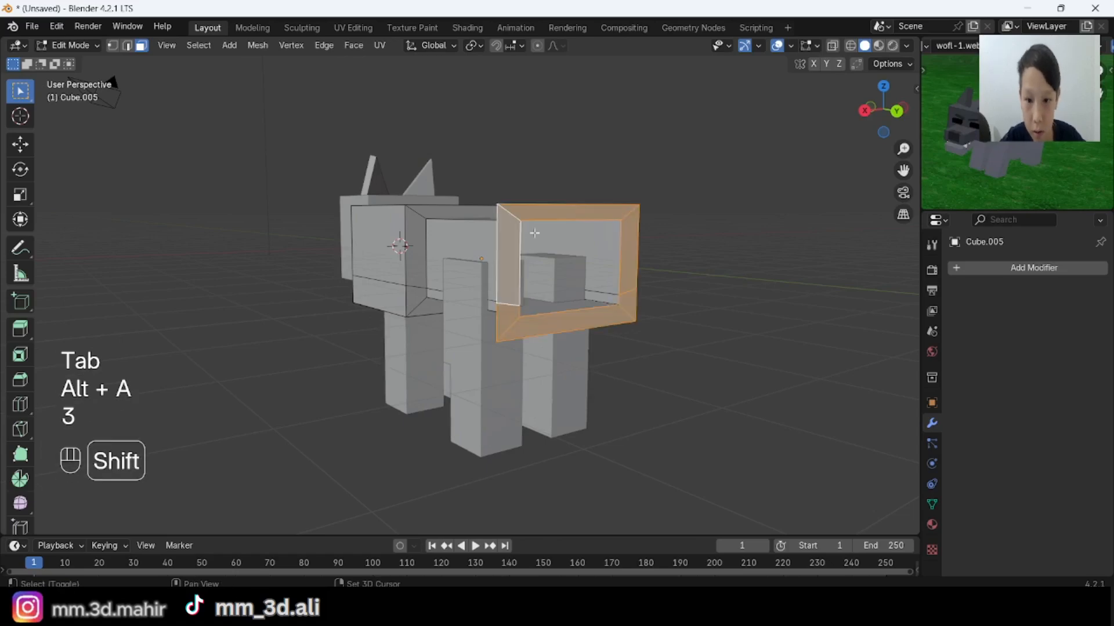
key("x")
middle_click_drag(661, 303, 647, 311)
key("2")
key("f")
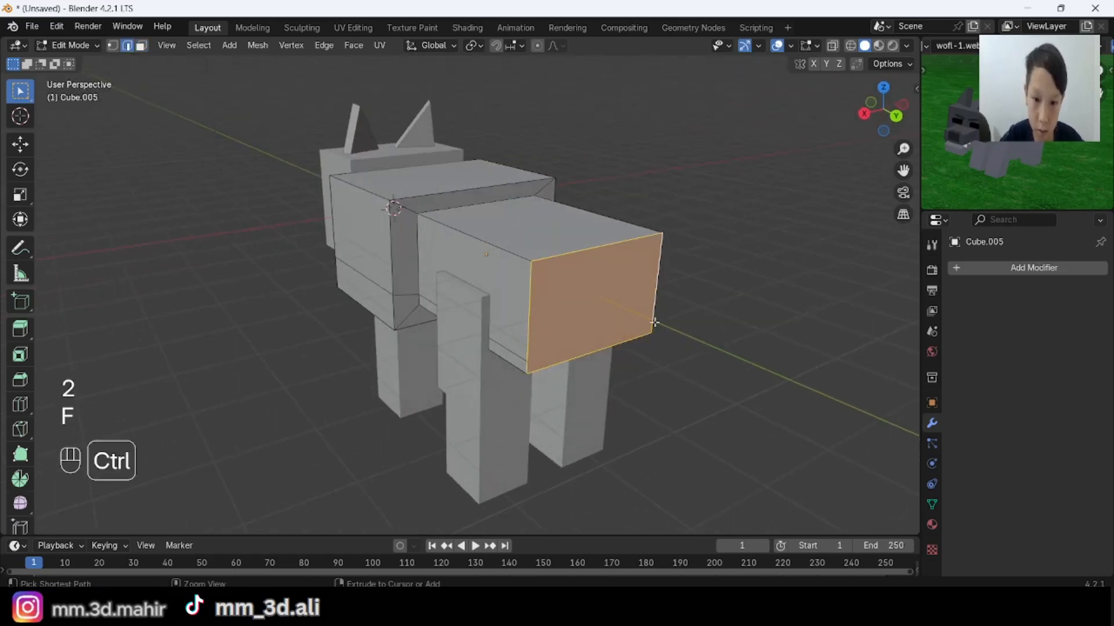
Connect the vertices across the body's new rear face with an edge, and return to Object Mode.
key("alt+a")
key("1")
middle_click_drag(504, 345, 524, 360, "shift")
middle_click_drag(749, 342, 516, 510)
key("j")
key("alt+a")
key("Tab")
key("alt+a")
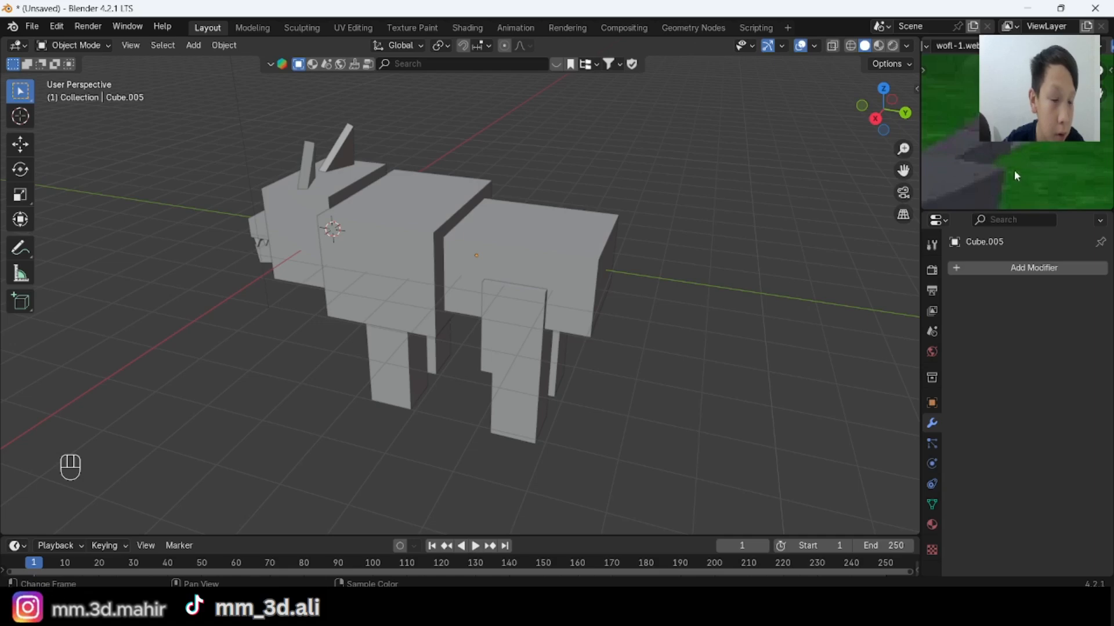
Add a cube for the tail and move it along Y to the body's rear end.
middle_click_drag(769, 227, 662, 210, "shift")
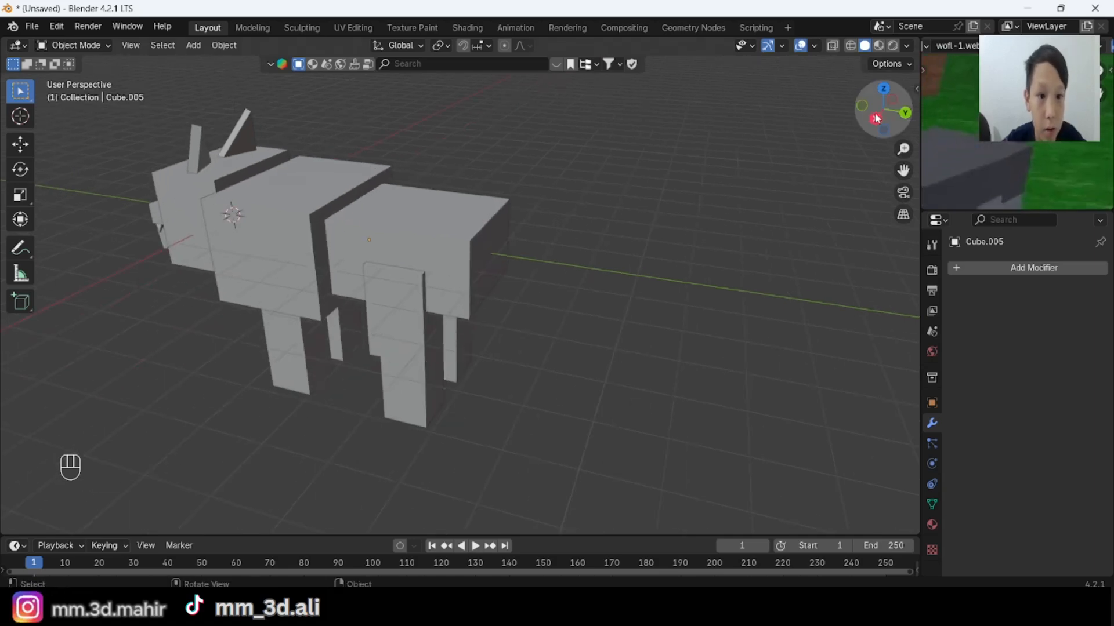
left_click(194, 45)
mouse_move(211, 61)
left_click(348, 76)
key("KP_3")
key("g")
key("y")
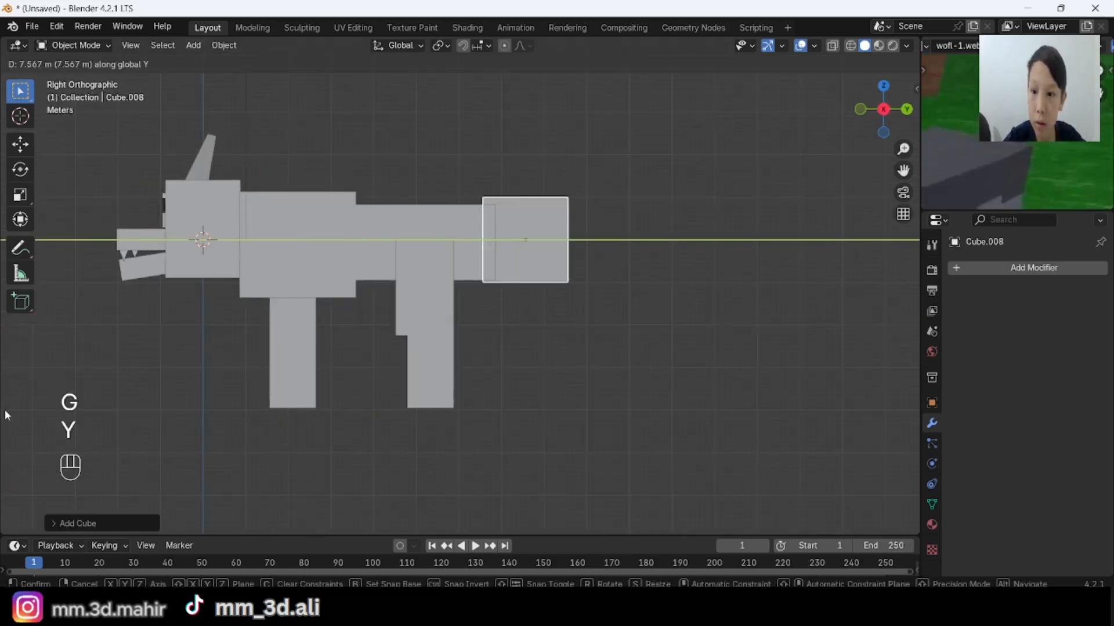
left_click(4, 409)
Scale the tail cube down on X and Z with Y locked to make it a thin block.
key("s")
key("shift+y")
left_click(536, 269)
middle_click_drag(565, 283, 482, 286)
left_click(867, 110)
left_click(906, 109)
Raise the tail on the body's rear, tilt its free end upward, and scale its thickness with local Y locked.
scroll(700, 339, "up", 3)
key("g")
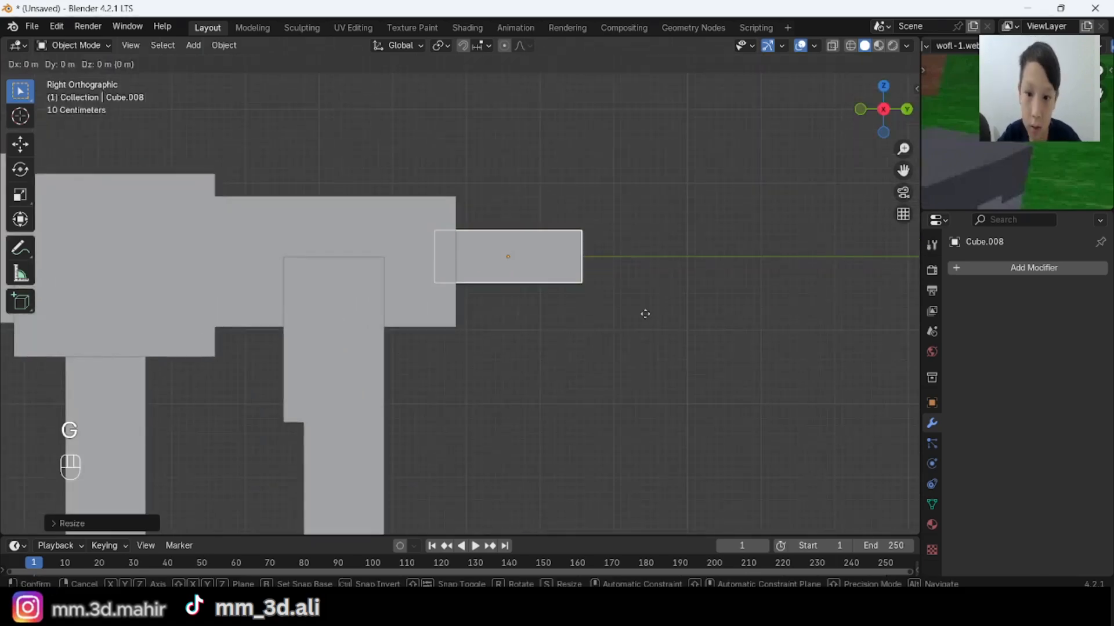
left_click(645, 286)
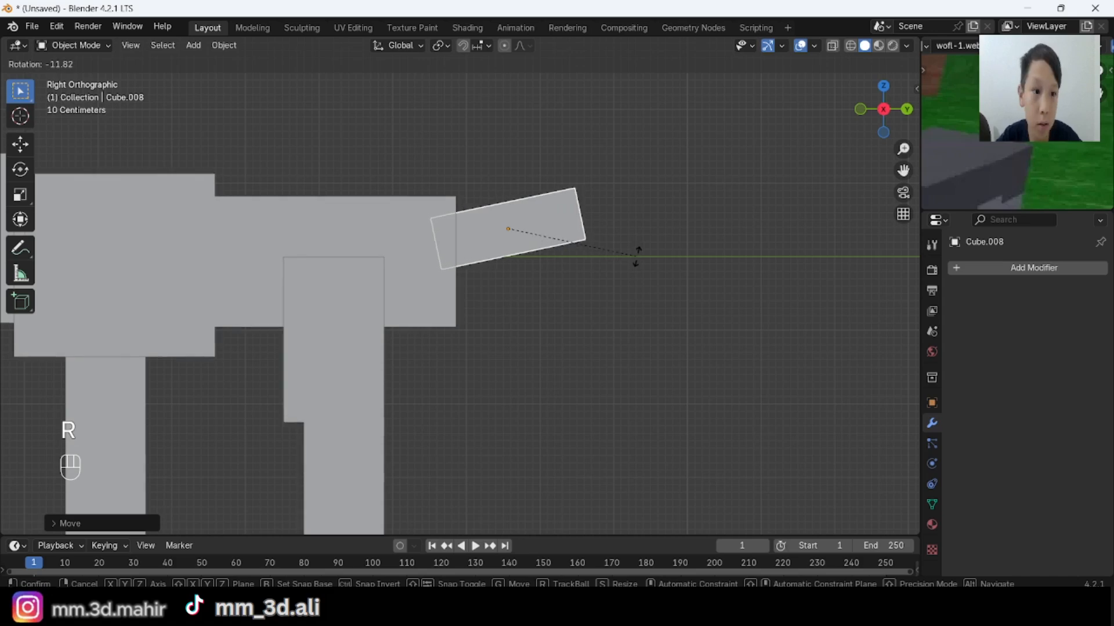
key("s")
key("shift+y")
key("shift+y")
left_click(621, 291)
Refine the tail's thickness by scaling it again with its local Y axis locked.
middle_click_drag(621, 290, 517, 356)
key("s")
key("shift+y")
key("shift+y")
left_click(611, 376)
Place the 3D cursor at the centre of the tail block's free end face.
key("Tab")
key("alt+a")
key("KP_3")
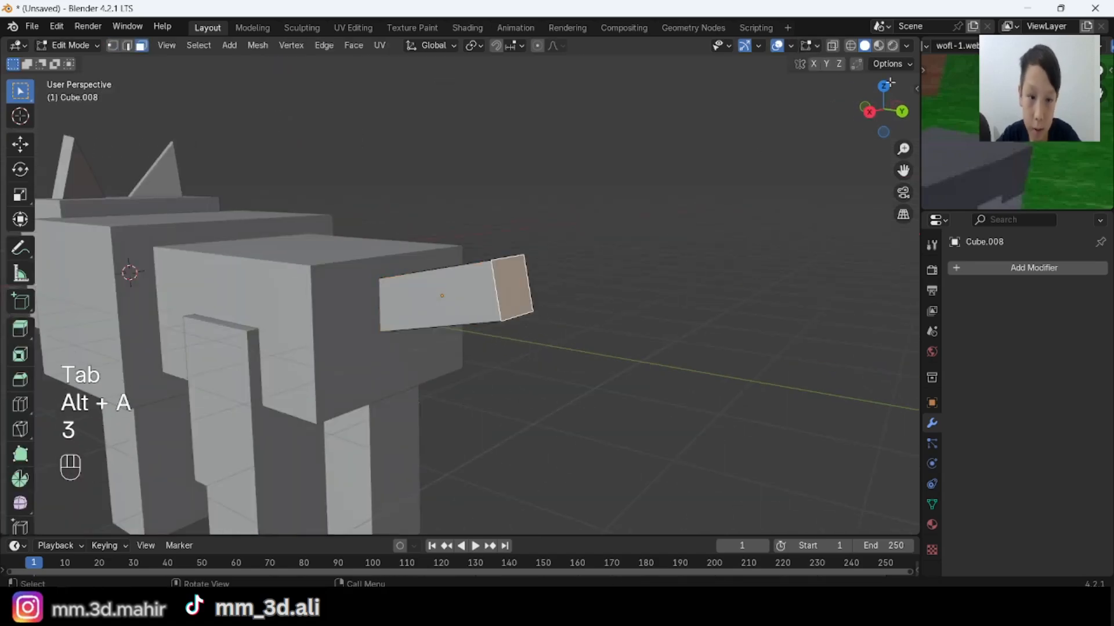
key("Tab")
key("Tab")
key("shift+s")
left_click(587, 338)
right_click(586, 338)
mouse_move(682, 289)
middle_mouse_down()
mouse_move(624, 303)
mouse_move(667, 293)
middle_mouse_up()
Add a cube at the tail's free end and scale it uniformly to about 0.3 to match the tail's thickness.
key("Tab")
left_click(197, 45)
left_click(325, 76)
key("s")
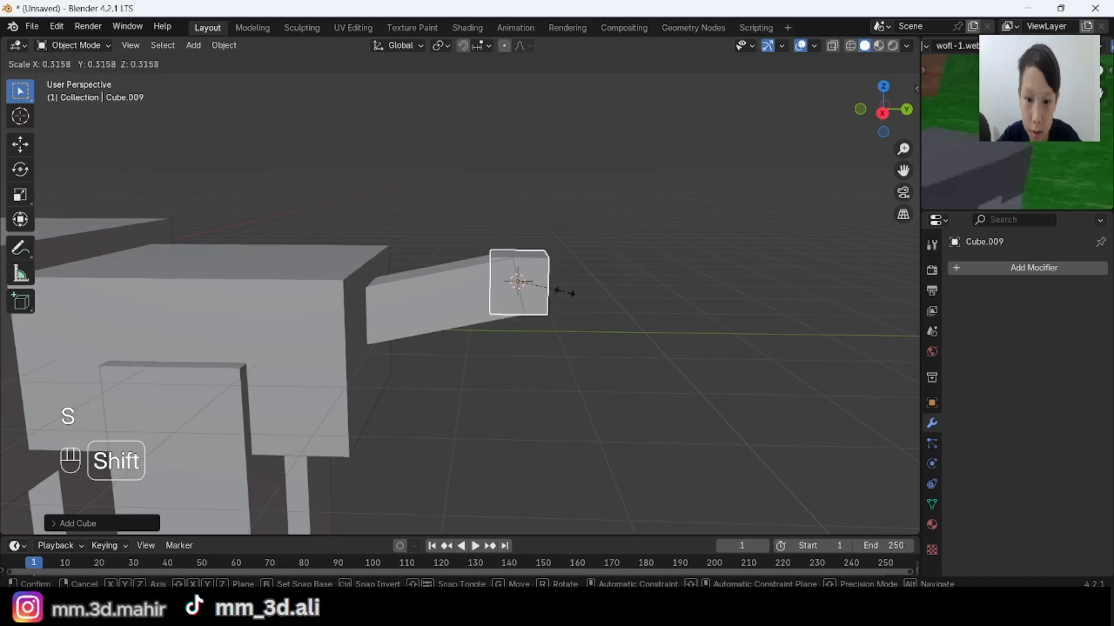
left_click(565, 293)
In right side view, tilt the small cube slightly less than the tail block and butt it against the tail's free end.
key("KP_3")
key("r")
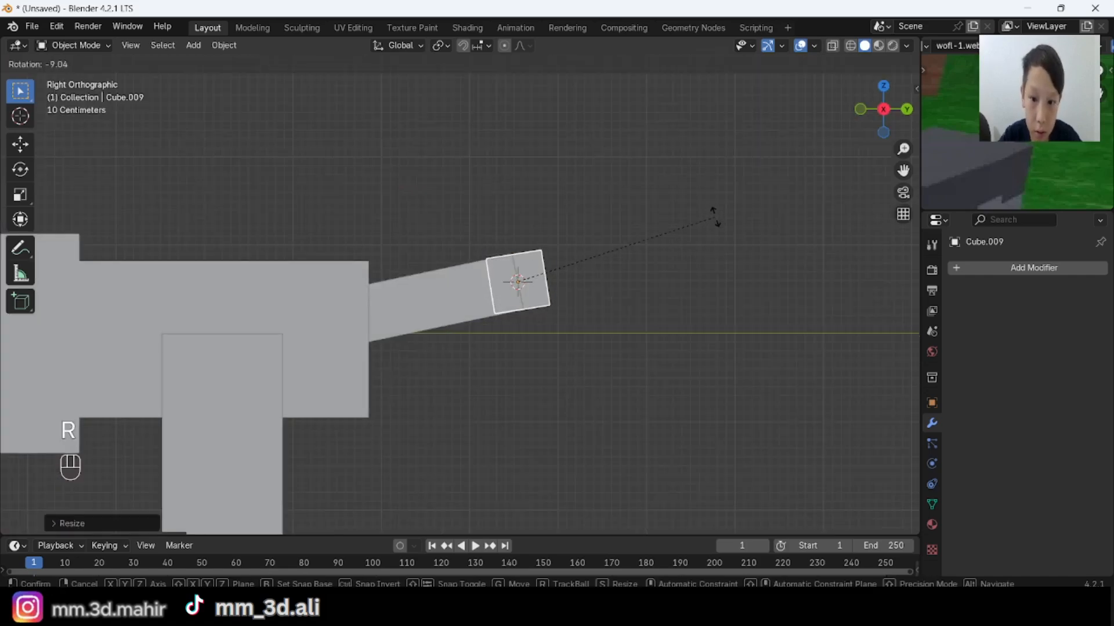
left_click(716, 219)
key("g")
left_click(750, 221)
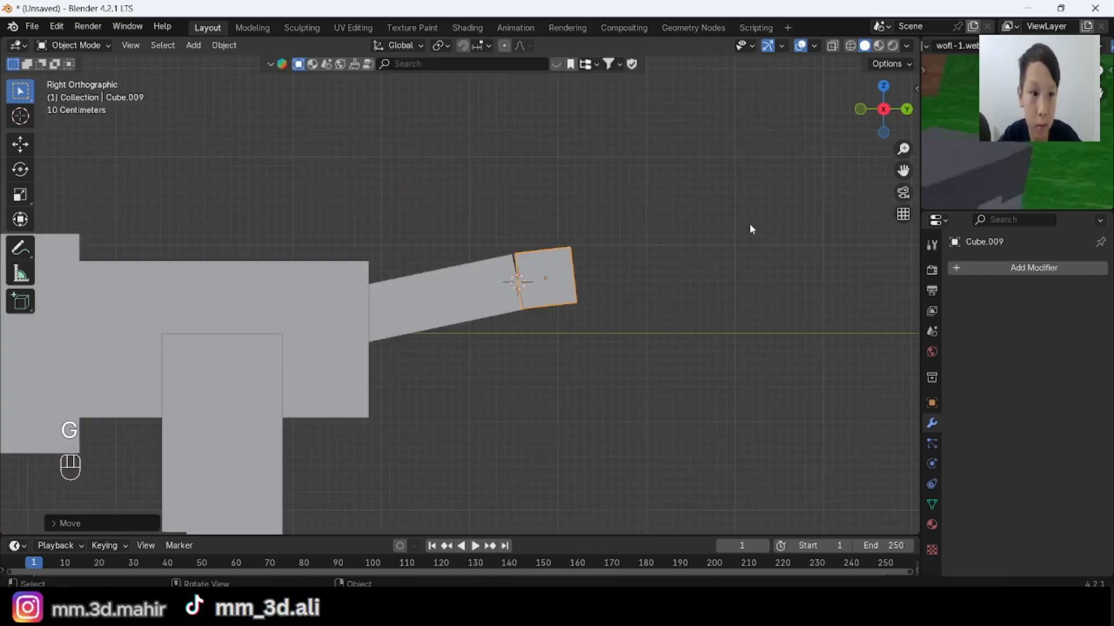
key("shift+d")
left_click(816, 231)
key("ctrl+z")
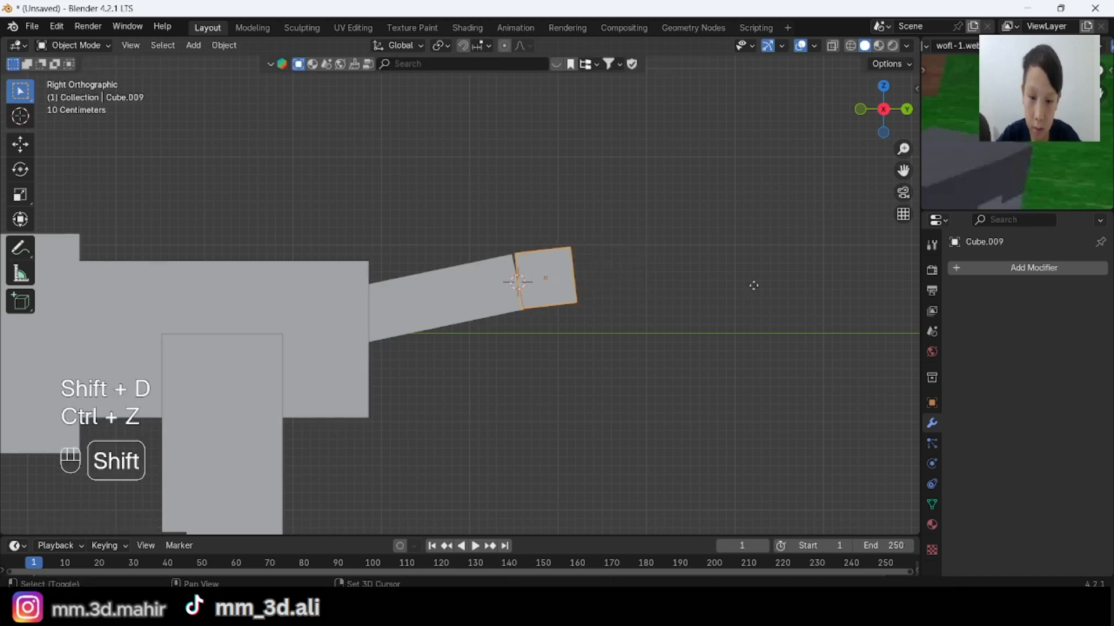
Duplicate the small tail cube, place the copy beyond it, and clear the copy's rotation.
key("shift+d")
left_click(811, 276)
key("r")
left_click(806, 298)
key("alt+r")
middle_click_drag(722, 313, 595, 316, "shift")
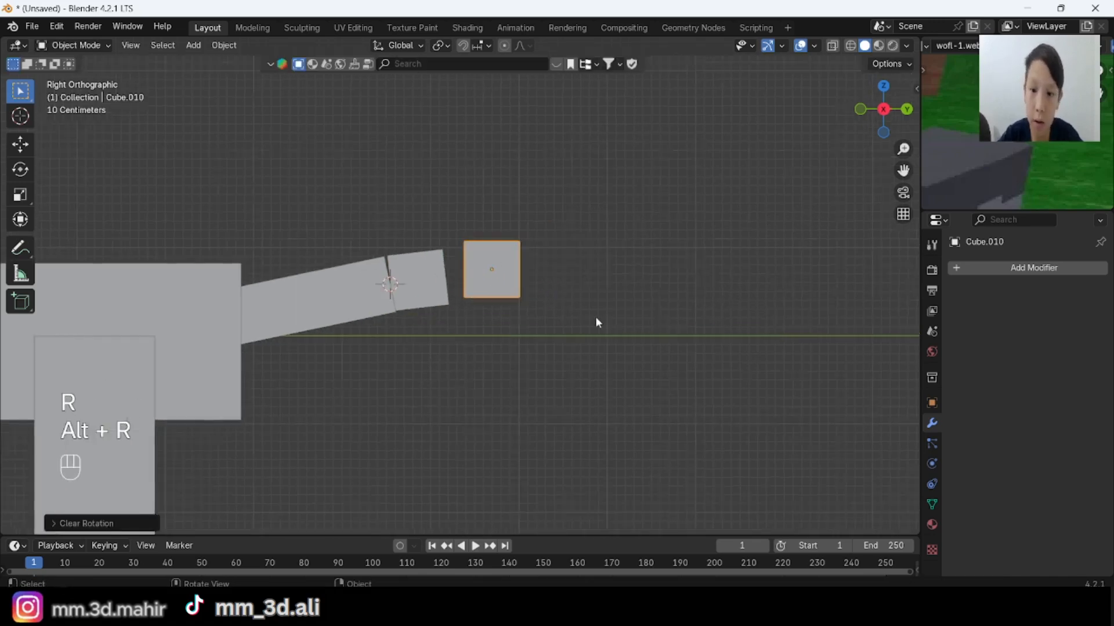
Move the level copy further out behind the tail and stretch it along Y by about 2.17.
key("g")
key("z")
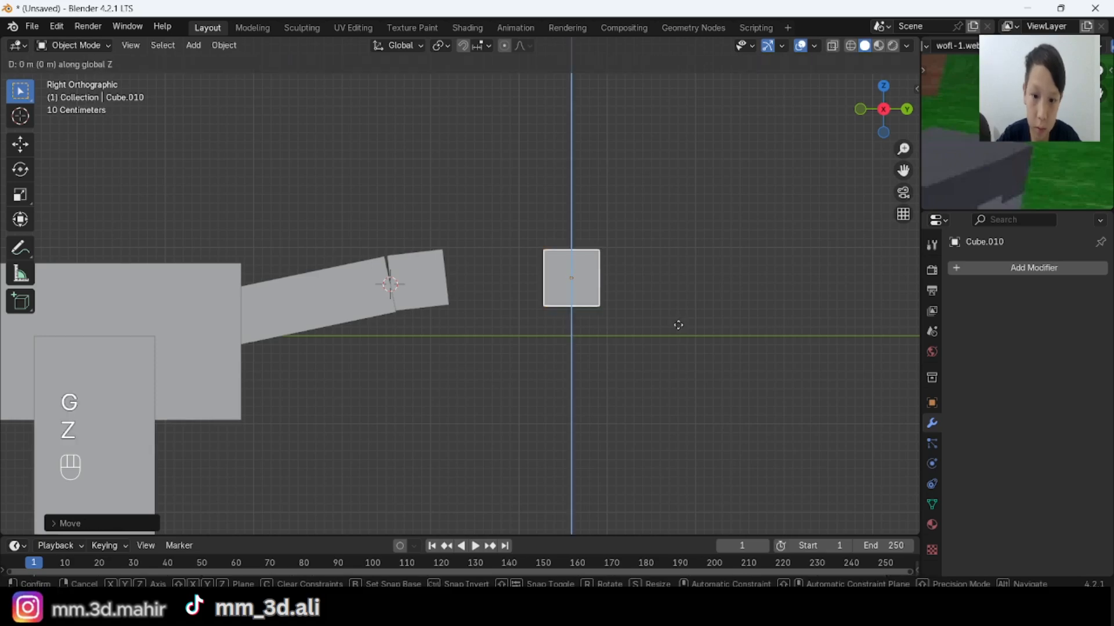
key("s")
key("y")
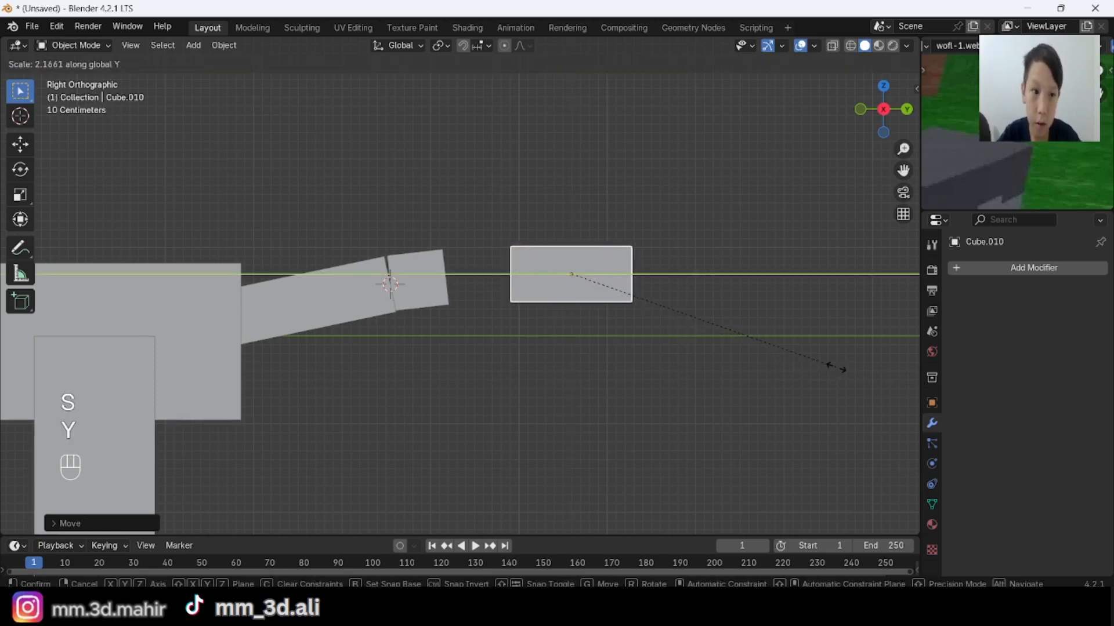
left_click(835, 367)
Move the stretched tip block along Y and Z until it meets the end of the middle tail segment.
key("g")
key("y")
left_click(719, 360)
key("g")
key("z")
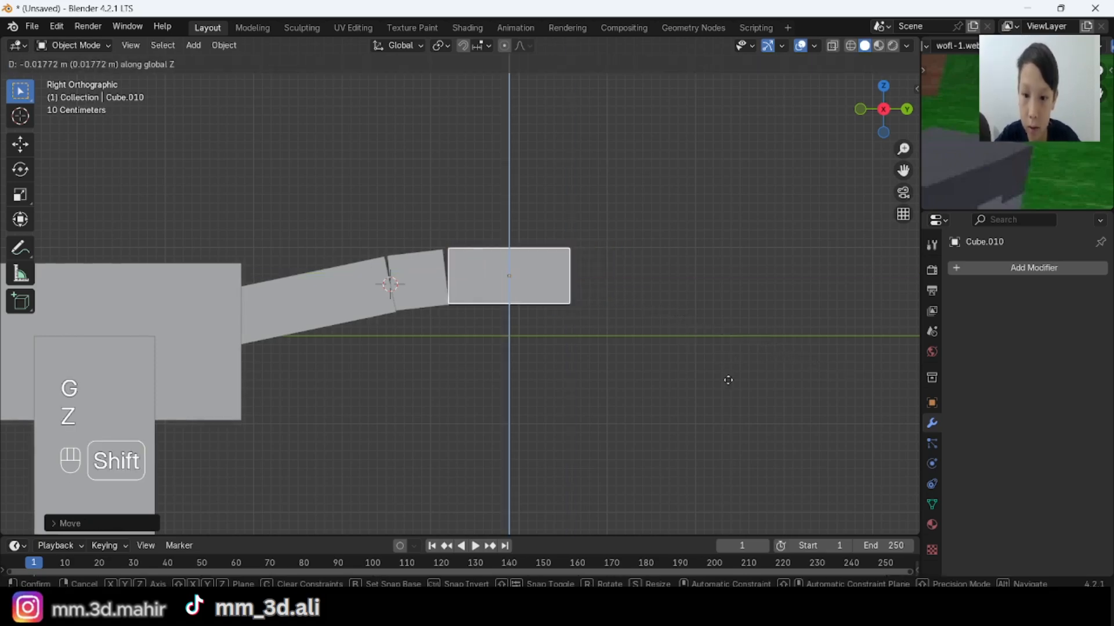
left_click(729, 390)
key("g")
key("y")
left_click(720, 385)
Select the tail segment attached to the body and rotate it to a slightly steeper upward angle in right side view.
key("alt+a")
middle_click_drag(533, 350, 633, 328)
scroll(634, 328, "up", 2)
left_click(444, 283)
left_click(894, 113)
key("r")
left_click(833, 244)
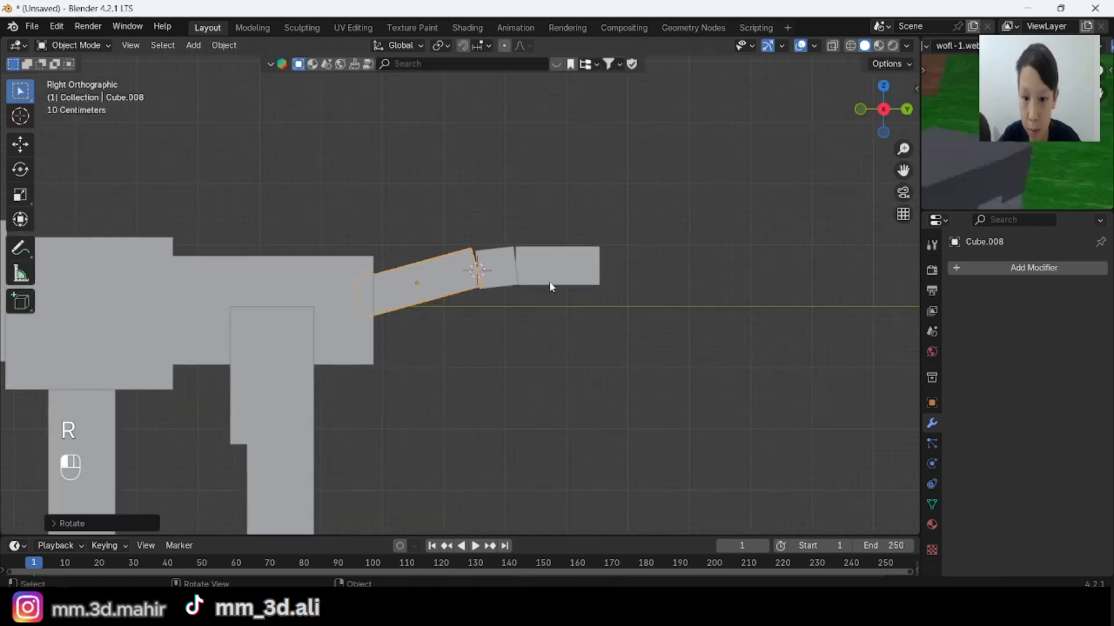
Raise the middle tail segment and the tip block slightly along Z to line up with the steeper base segment.
key("g")
key("z")
left_click(595, 296)
left_click(583, 276)
key("g")
key("z")
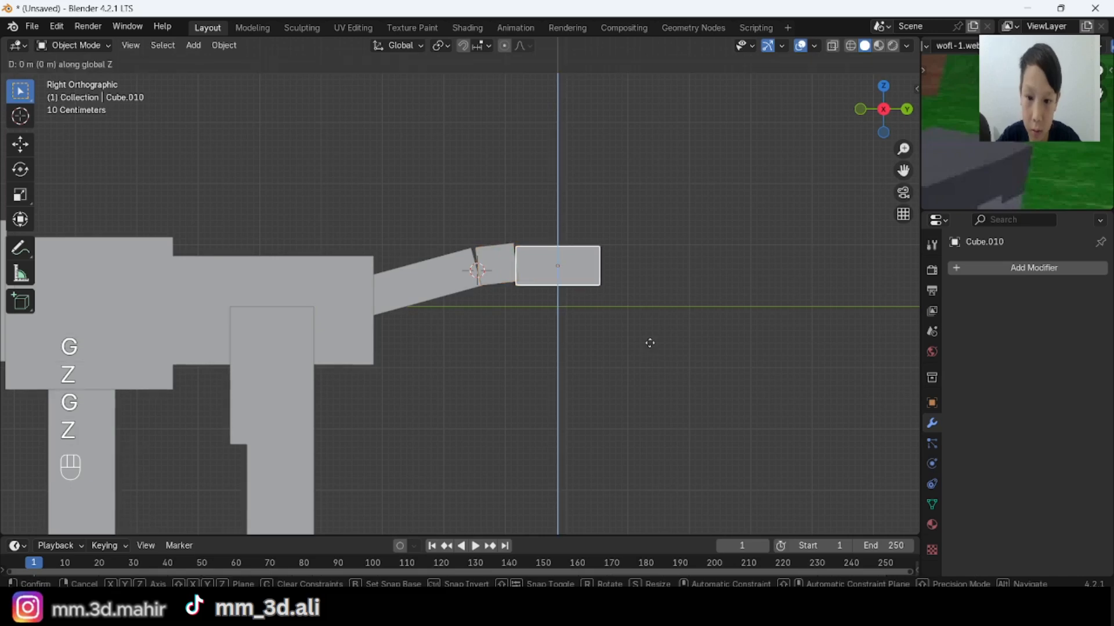
left_click(652, 386)
Move the middle tail segment along Y toward the base segment to close the gap, and clear the selection.
key("alt+a")
left_click(495, 264)
key("g")
key("y")
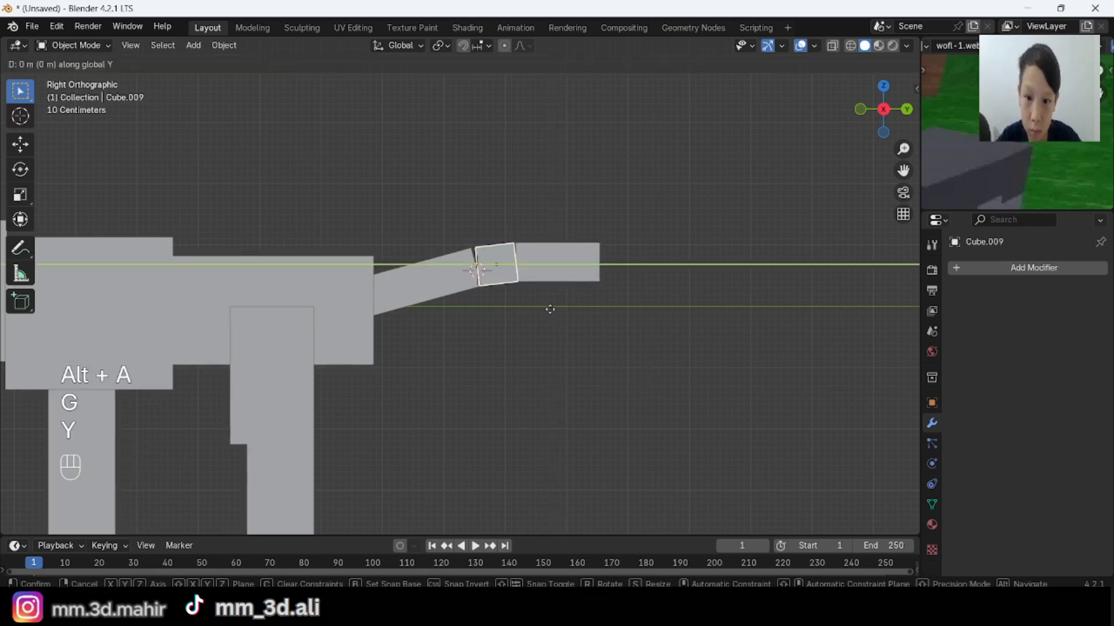
left_click(544, 315)
key("alt+a")
middle_click_drag(544, 315, 574, 344)
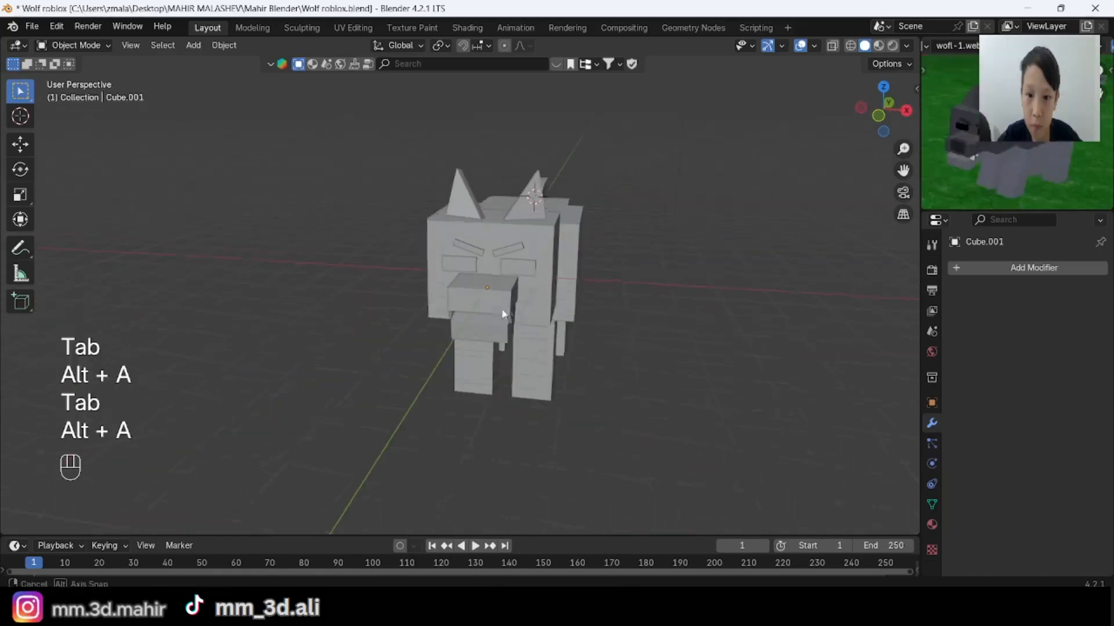
Open the upper snout block in Edit Mode with nothing selected.
scroll(503, 314, "up", 4)
key("Tab")
key("alt+a")
key("ctrl+r")
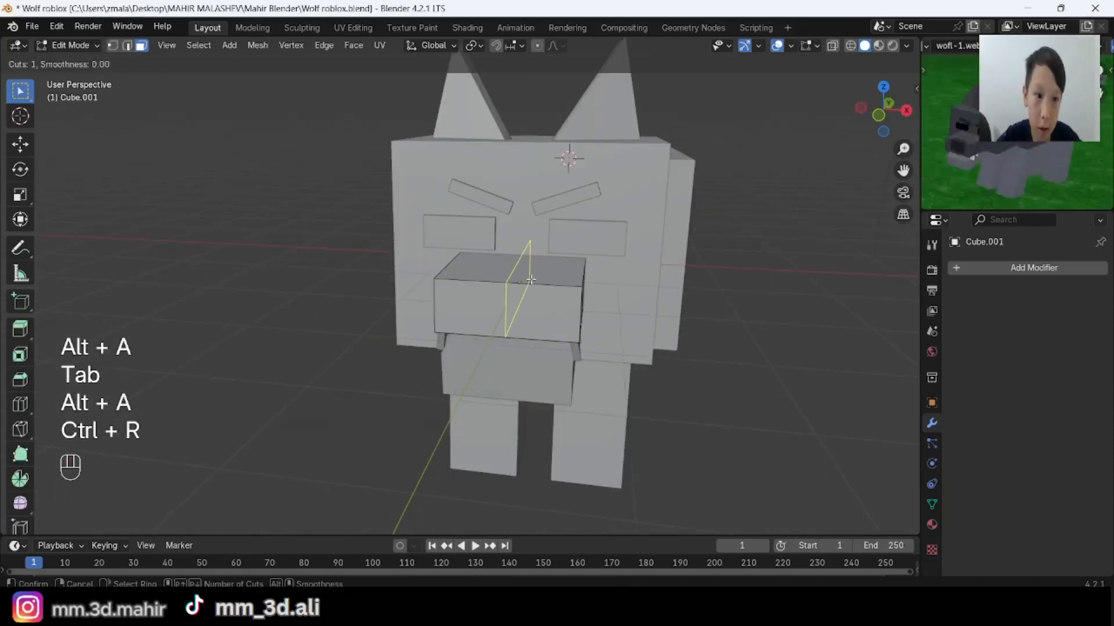
left_click(525, 279)
right_click(529, 279)
key("ctrl+z")
Cut two lengthwise edge loops into the upper snout and scale them apart along X toward its sides.
key("ctrl+r")
scroll(518, 284, "up", 1)
left_click(518, 285)
right_click(522, 285)
key("s")
key("x")
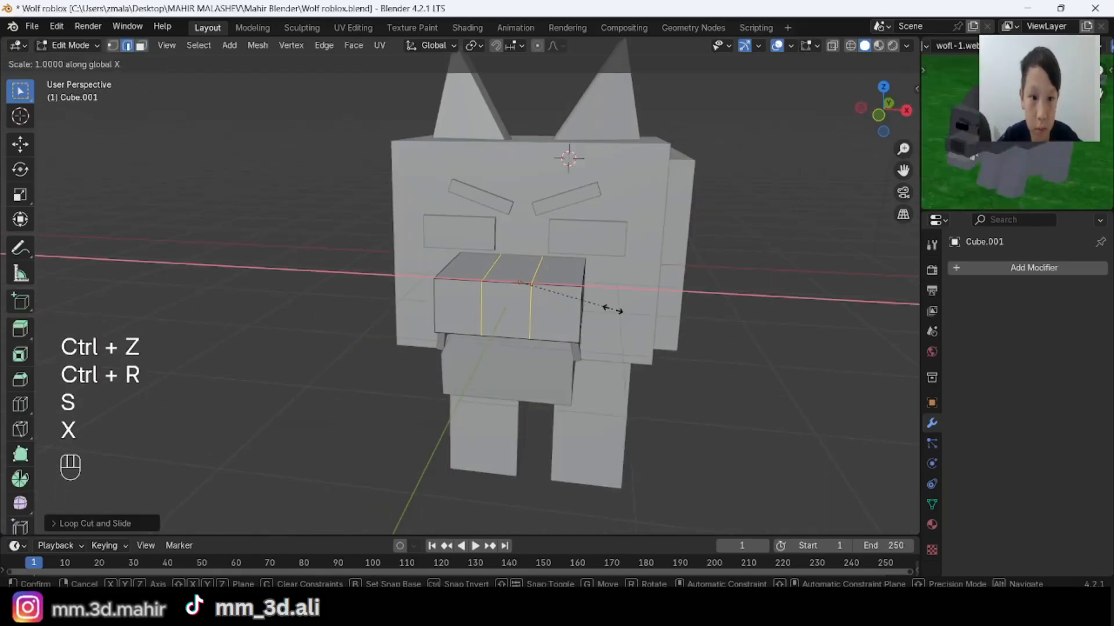
left_click(674, 352)
Add a horizontal edge loop near the snout's lower edge and a crosswise edge loop close to its front face.
key("ctrl+r")
left_click(585, 290)
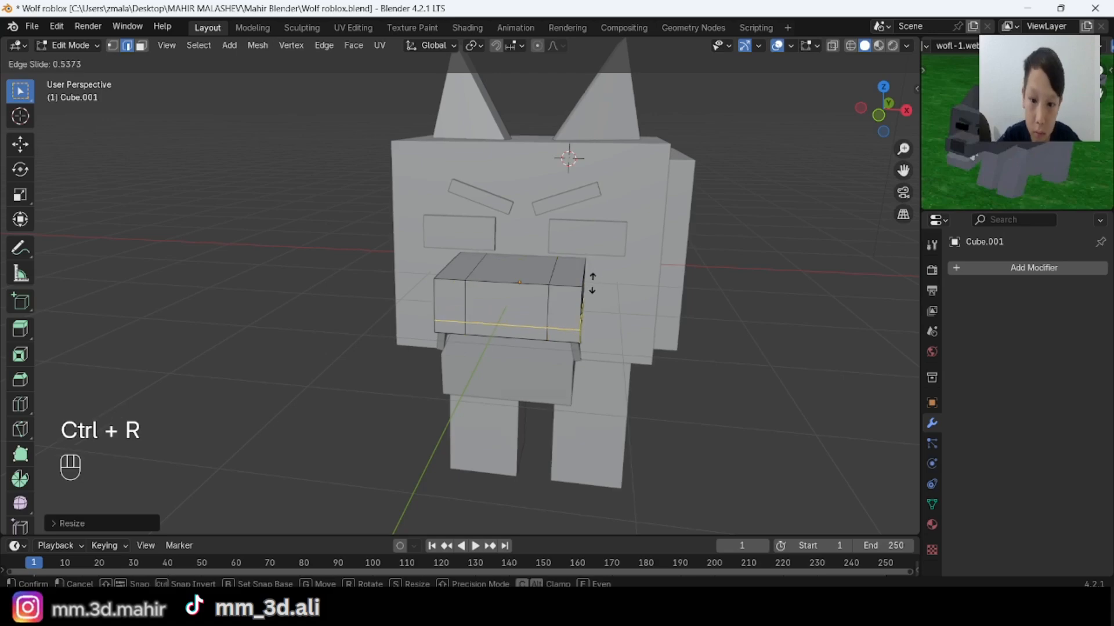
left_click(596, 290)
middle_click_drag(597, 290, 540, 305)
key("ctrl+r")
left_click(316, 358)
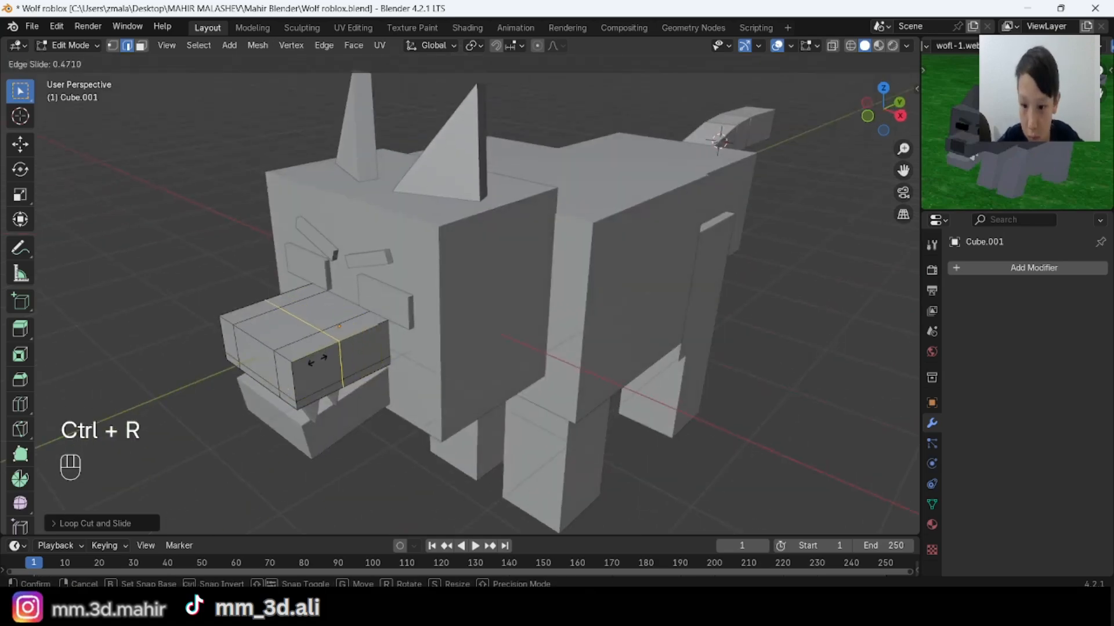
left_click(288, 360)
Select the nose faces at the snout's front centre and return to Object Mode with Material Preview shading.
key("alt+a")
key("3")
middle_click_drag(829, 187, 917, 191)
key("Tab")
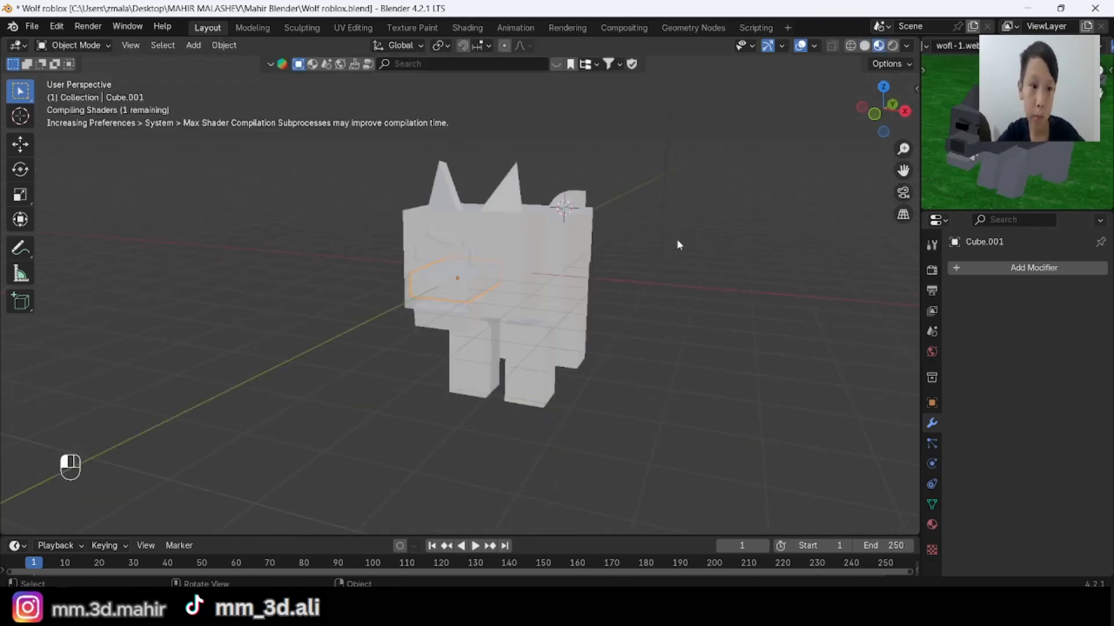
mouse_move(676, 239)
middle_mouse_down()
mouse_move(614, 221)
mouse_move(696, 232)
middle_mouse_up()
scroll(615, 221, "up", 2)
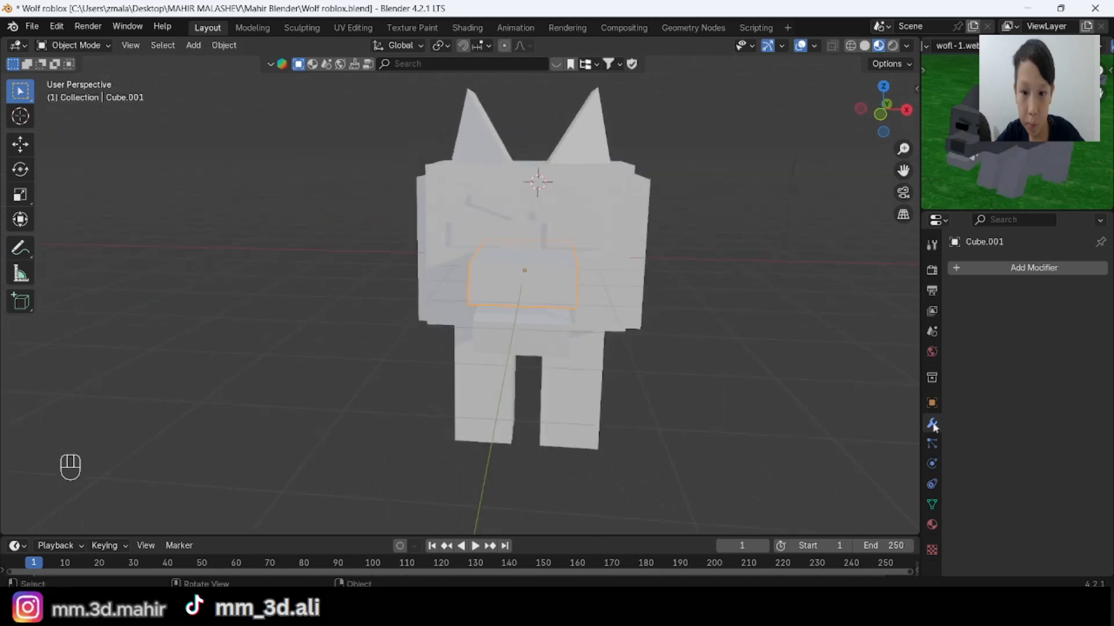
Create a new material for the upper snout and sample its dark base colour from the wolf reference image.
left_click(931, 525)
scroll(993, 154, "up", 3)
scroll(993, 154, "down", 3)
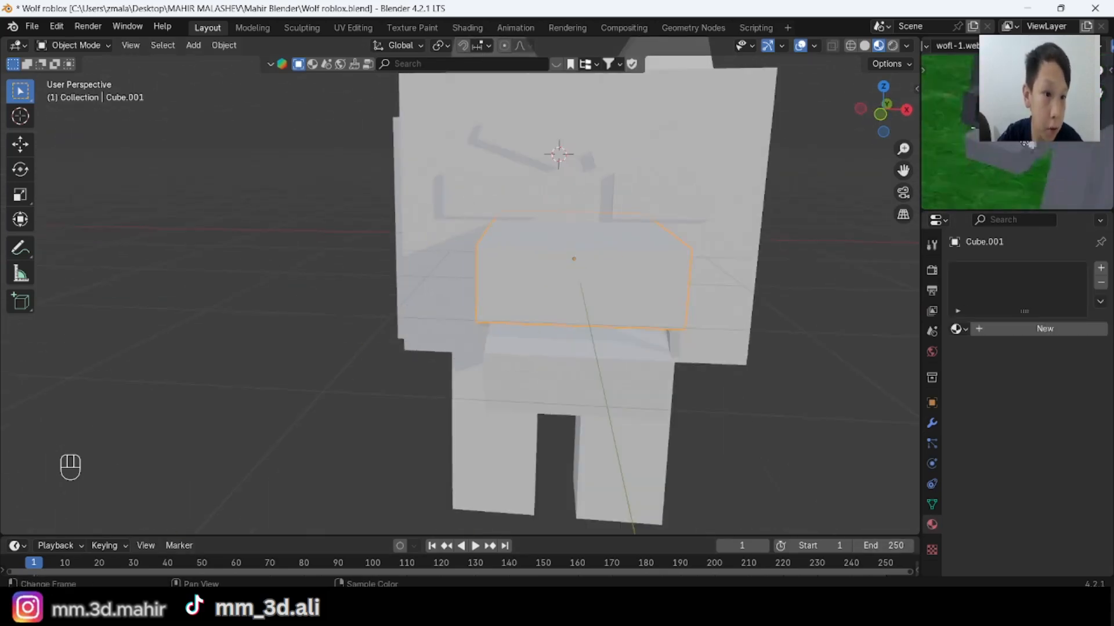
scroll(993, 154, "up", 6)
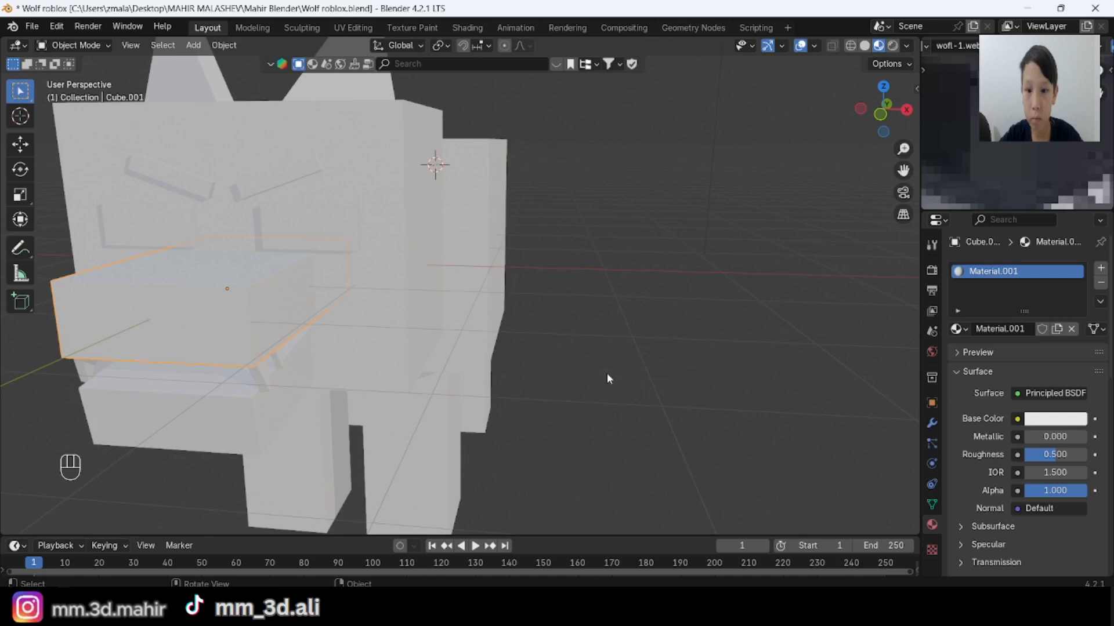
scroll(607, 373, "down", 3)
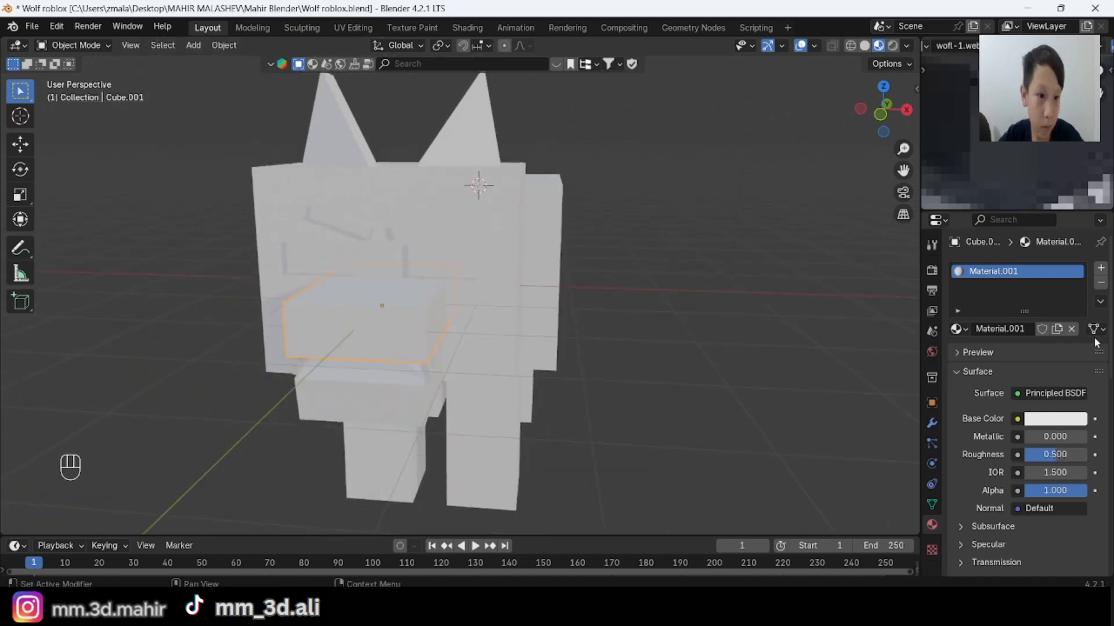
left_click(1055, 418)
left_click(1075, 355)
left_click(1008, 174)
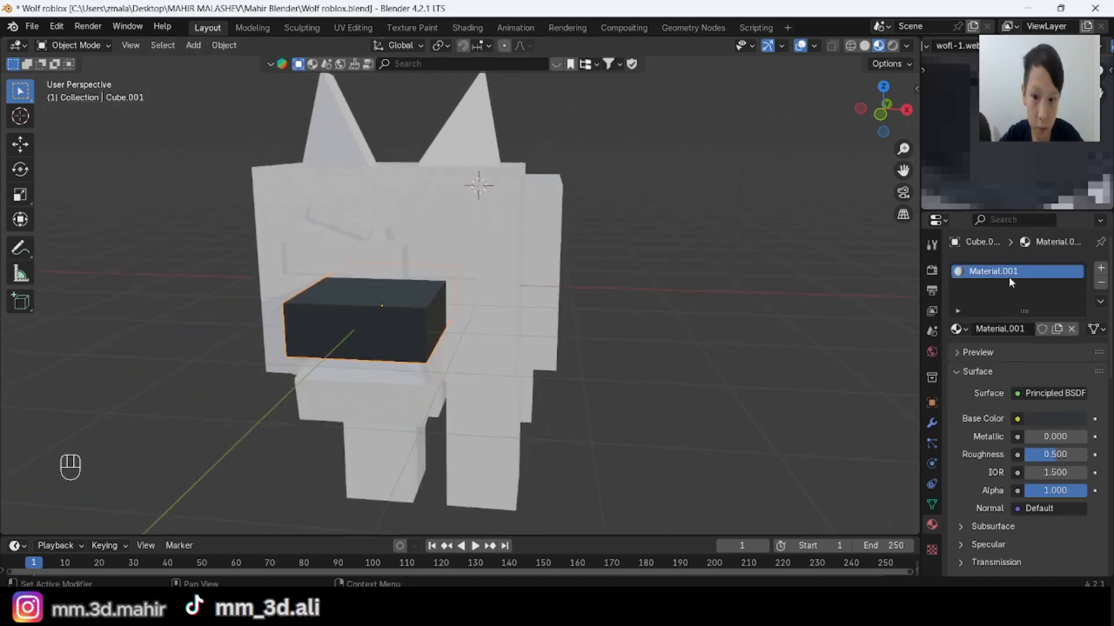
Add a second material to the snout and sample a darker base colour for the nose from the reference image.
left_click(1100, 269)
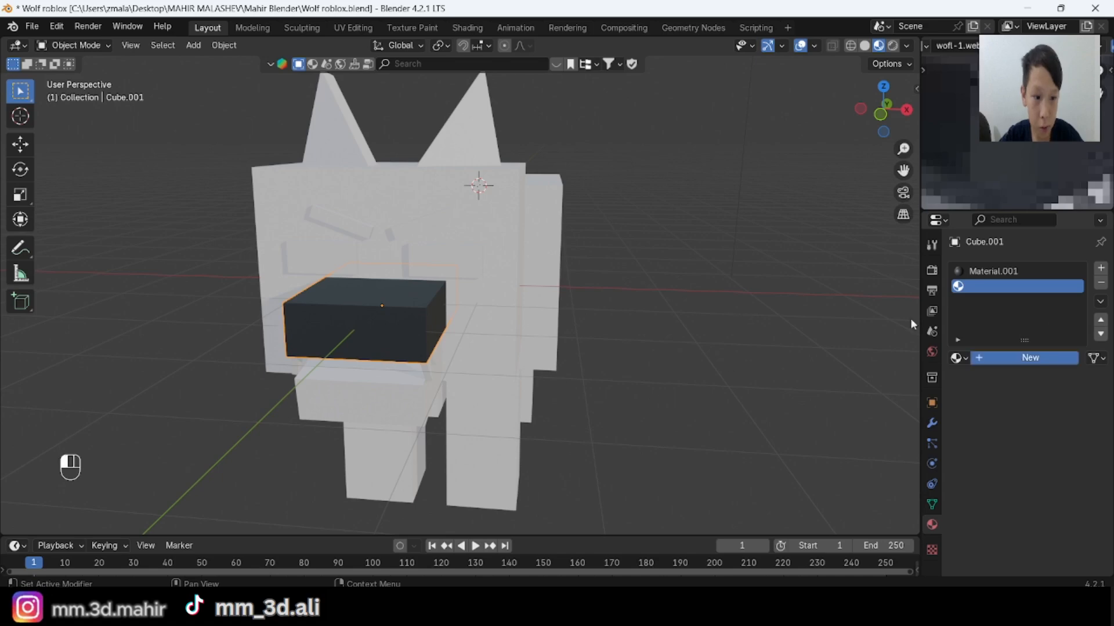
middle_click_drag(427, 332, 538, 293, "shift")
key("Tab")
scroll(469, 264, "up", 2)
left_click(1042, 465)
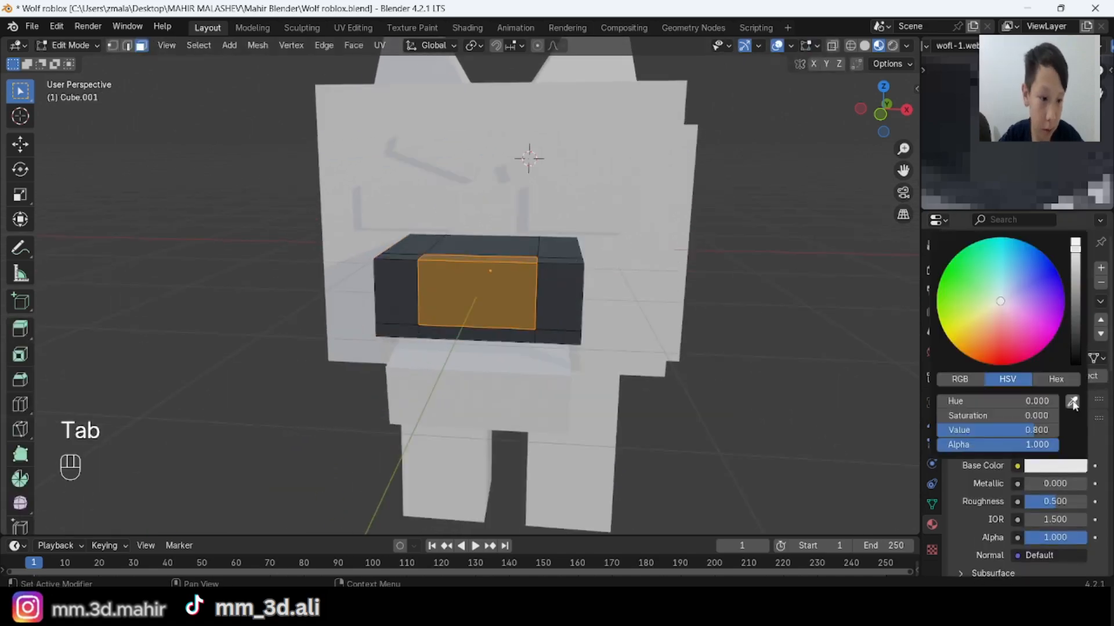
left_click(1079, 373)
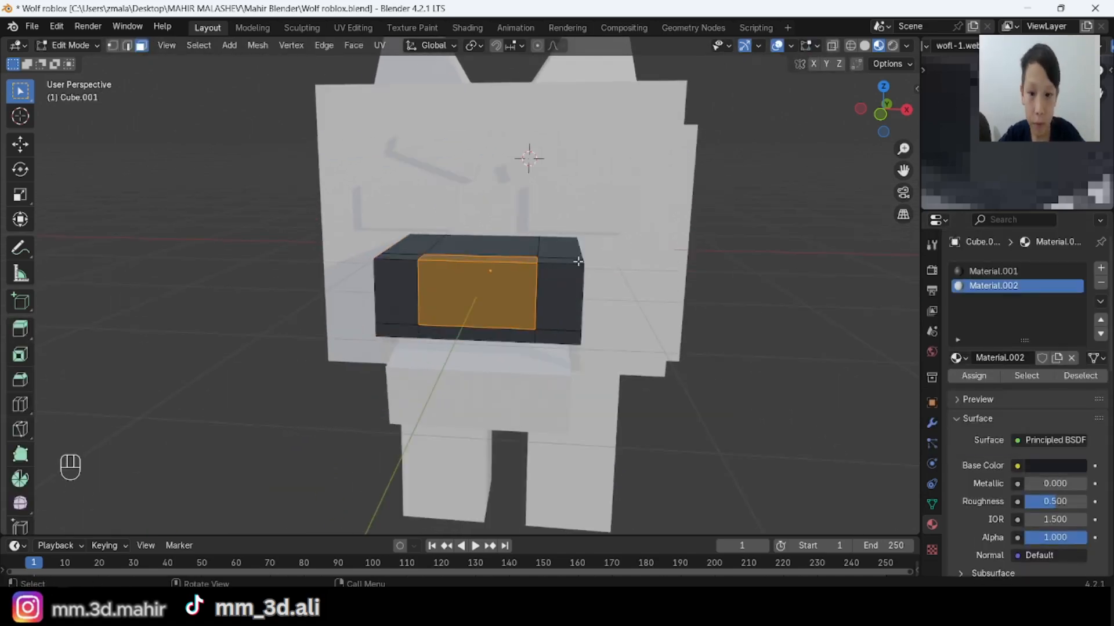
Assign the second, darker material to the selected nose faces at the snout's front and return to Object Mode.
key("Tab")
scroll(365, 291, "down", 3)
middle_click_drag(578, 262, 690, 328)
scroll(366, 290, "up", 2)
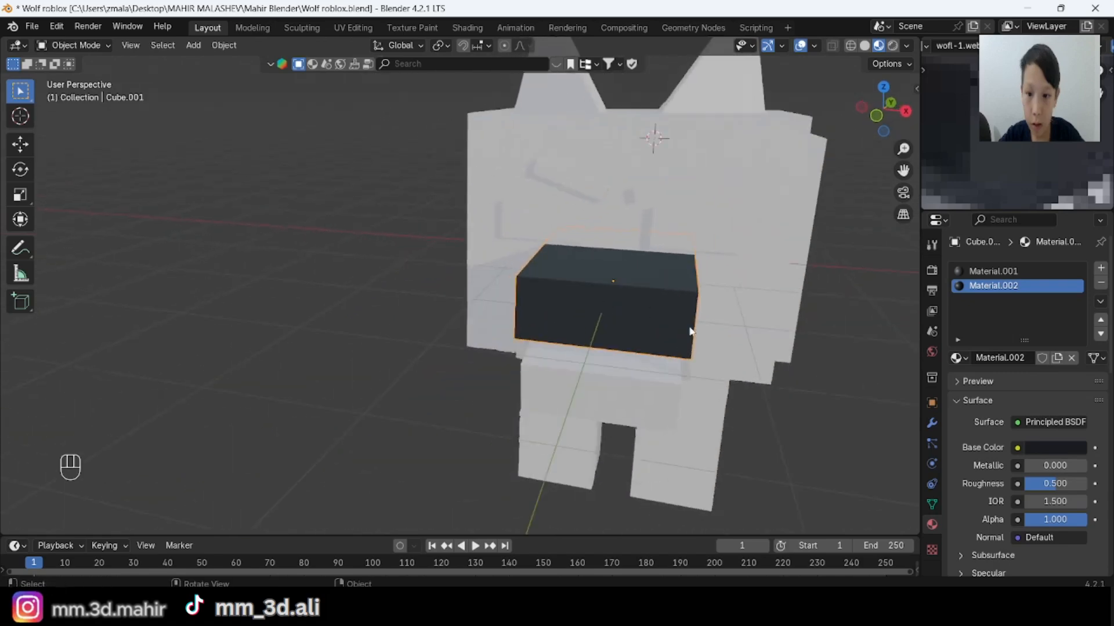
scroll(690, 328, "up", 2)
key("Tab")
middle_click_drag(767, 362, 694, 353, "shift")
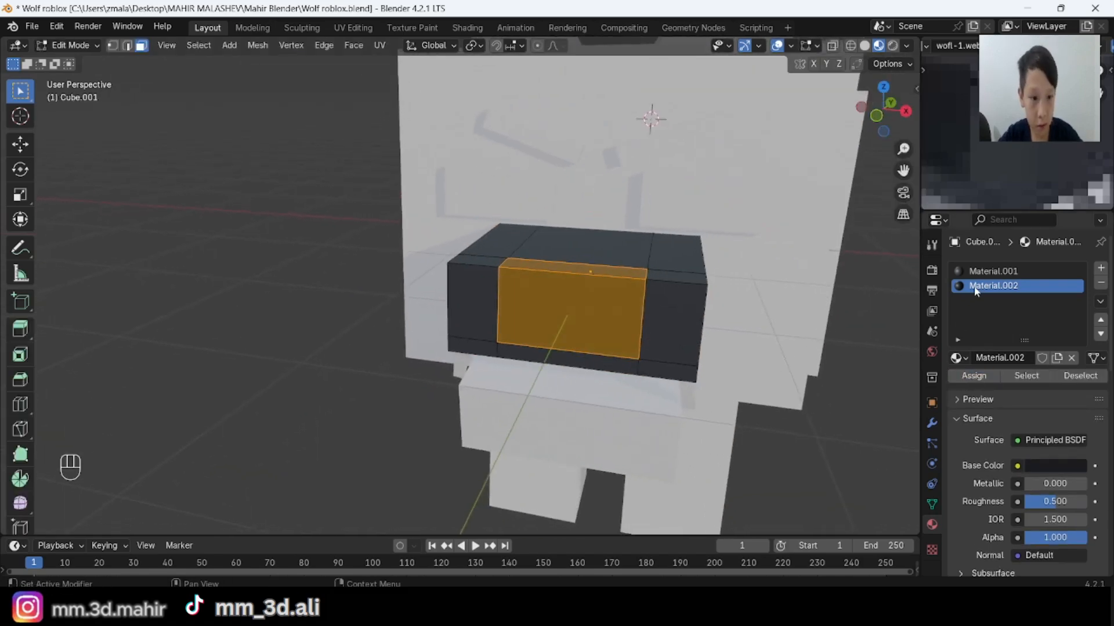
key("Tab")
scroll(542, 328, "down", 4)
middle_click_drag(534, 309, 725, 278)
key("alt+a")
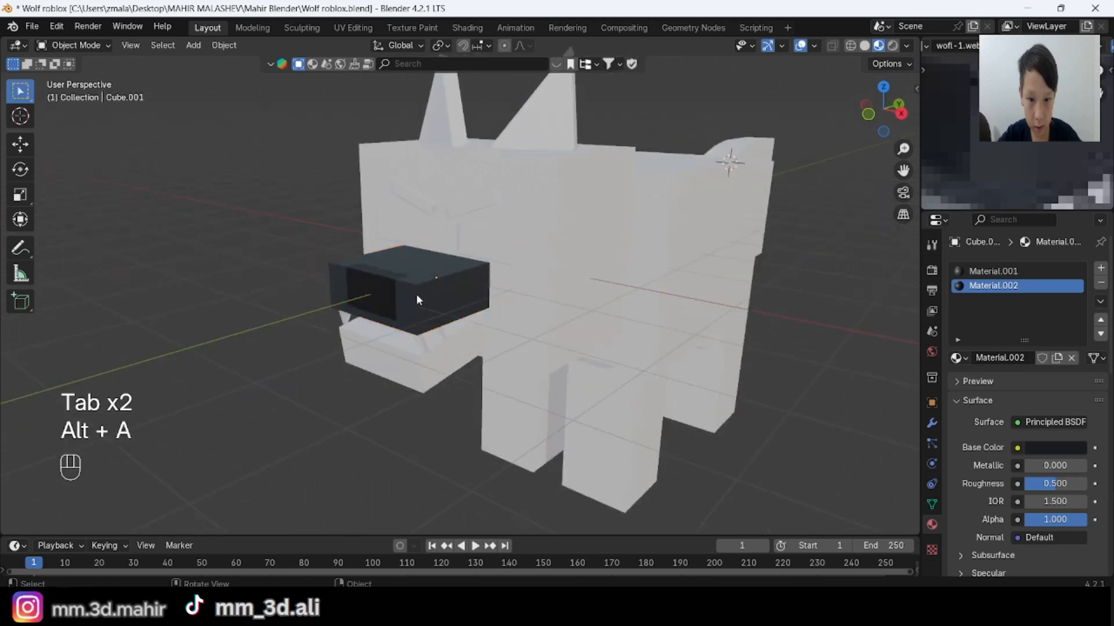
Set the snout's first material to a neutral dark base colour with saturation 0 and value 0.023.
middle_click_drag(833, 197, 380, 324)
scroll(527, 265, "up", 2)
left_click(528, 263)
left_click(984, 273)
scroll(983, 272, "down", 2)
scroll(379, 323, "down", 4)
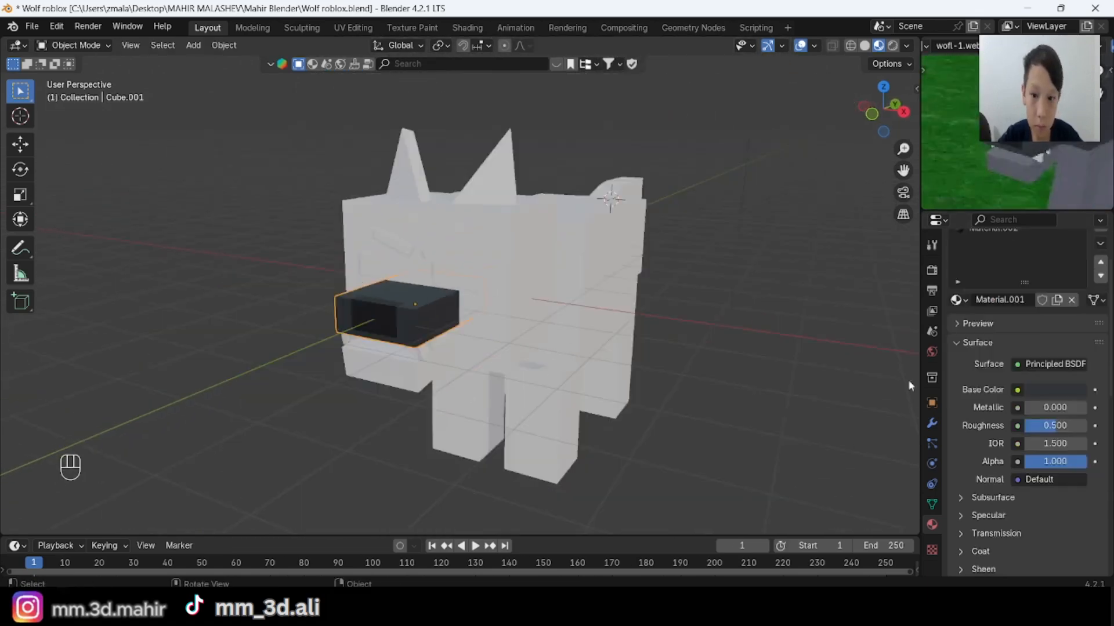
left_click(1063, 388)
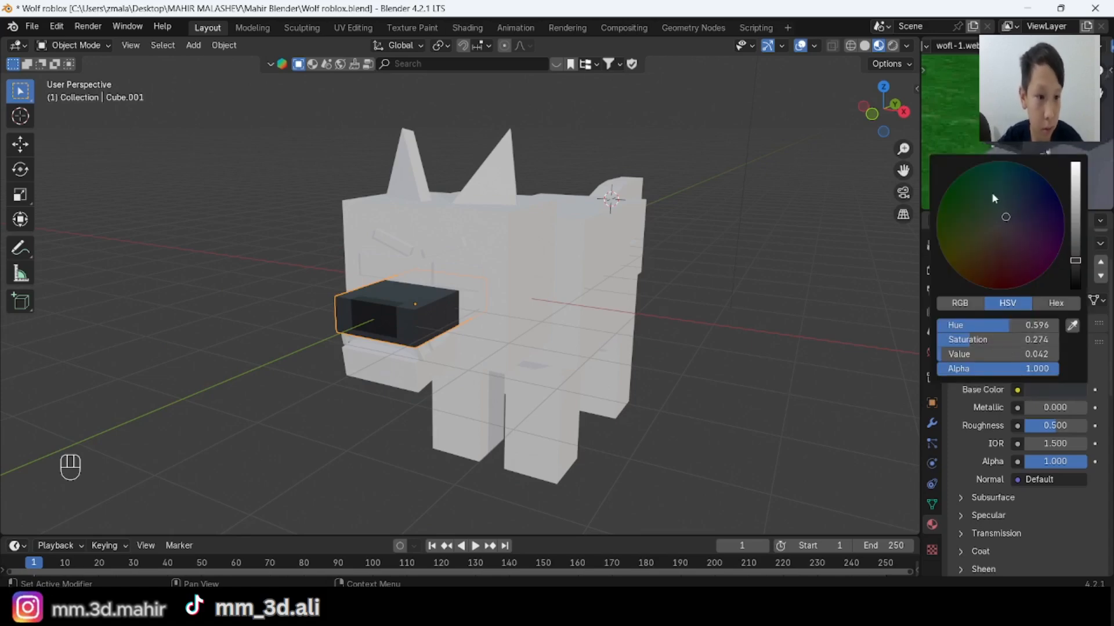
left_click(1052, 390)
left_click_drag(1009, 353, 955, 354)
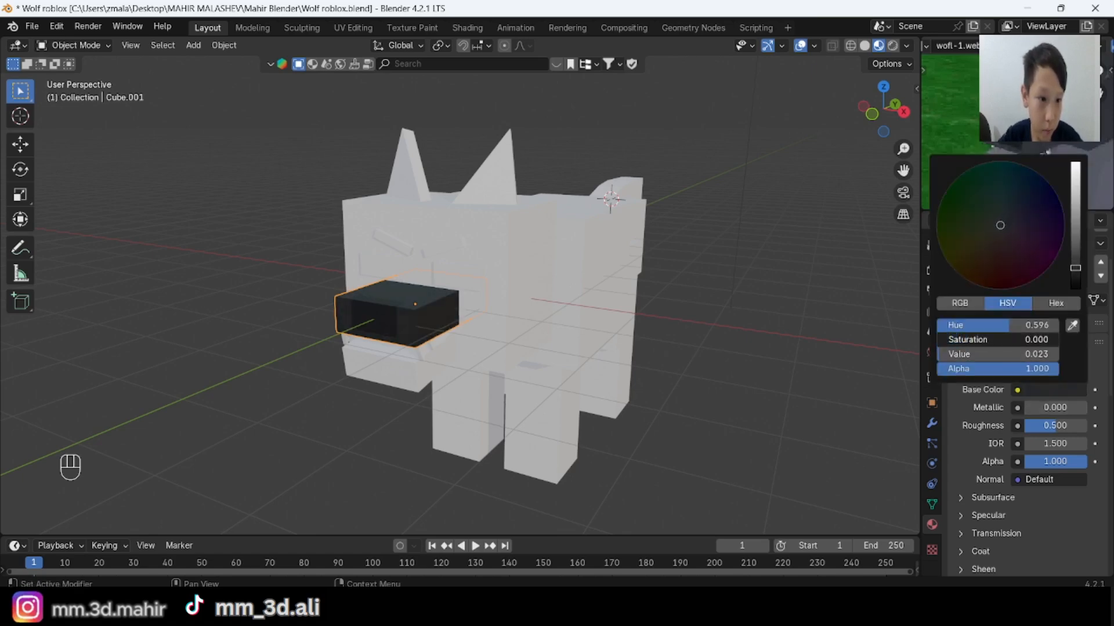
Set the base colour of the darker nose material to hue 0, saturation 0 and value 0.016.
middle_click_drag(431, 344, 460, 353)
scroll(460, 354, "up", 3)
scroll(1019, 363, "up", 2)
left_click(1015, 286)
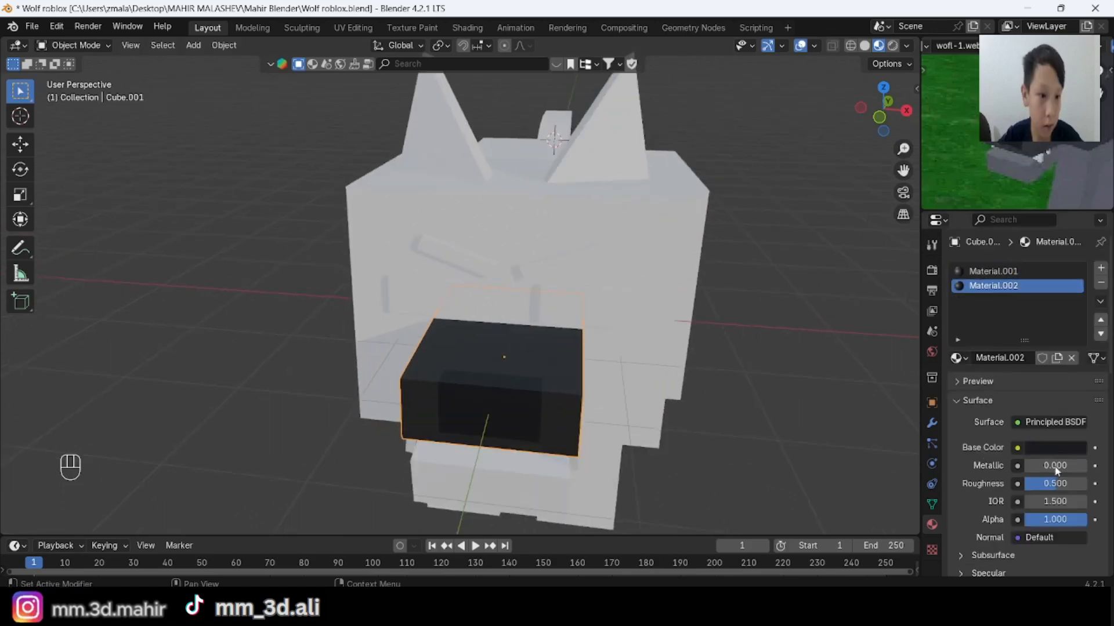
left_click(1053, 448)
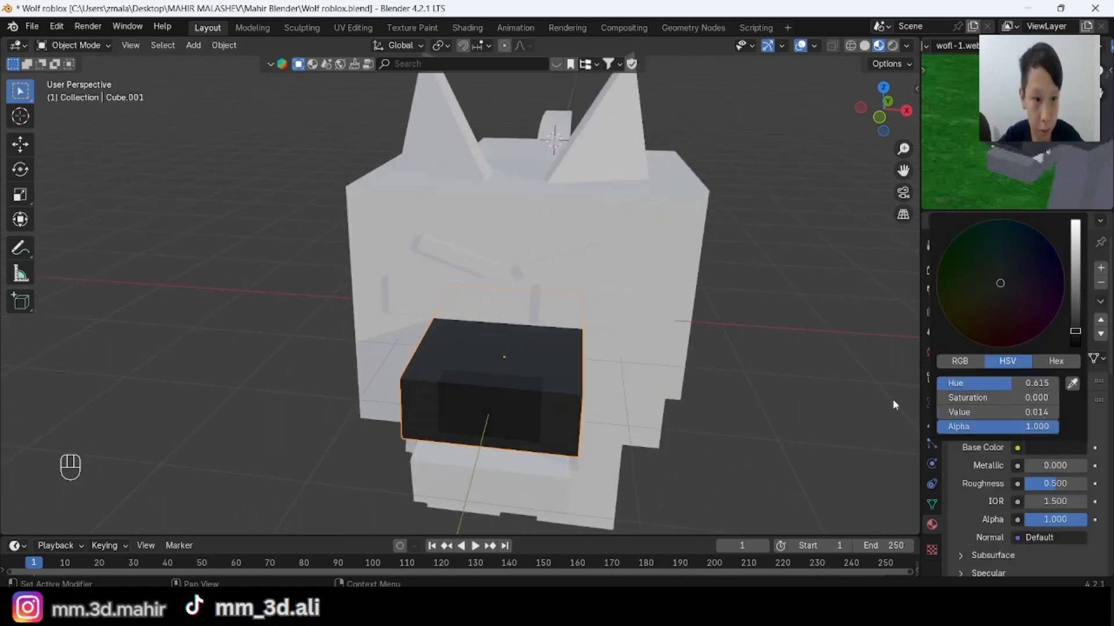
left_click(1066, 454)
mouse_move(990, 408)
left_mouse_down()
mouse_move(966, 410)
mouse_move(981, 410)
left_mouse_up()
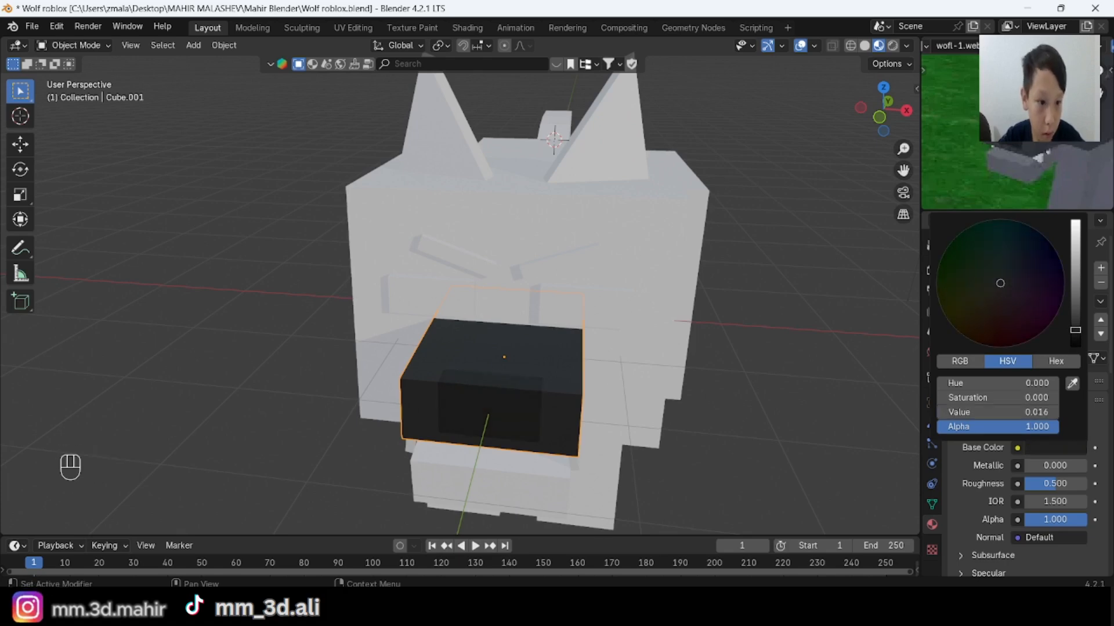
Set the darker nose material's base colour to hue 0.139, saturation 0.215 and value 0.010.
scroll(617, 417, "down", 3)
key("alt+a")
middle_click_drag(617, 417, 581, 378)
scroll(582, 378, "up", 3)
left_click(1064, 450)
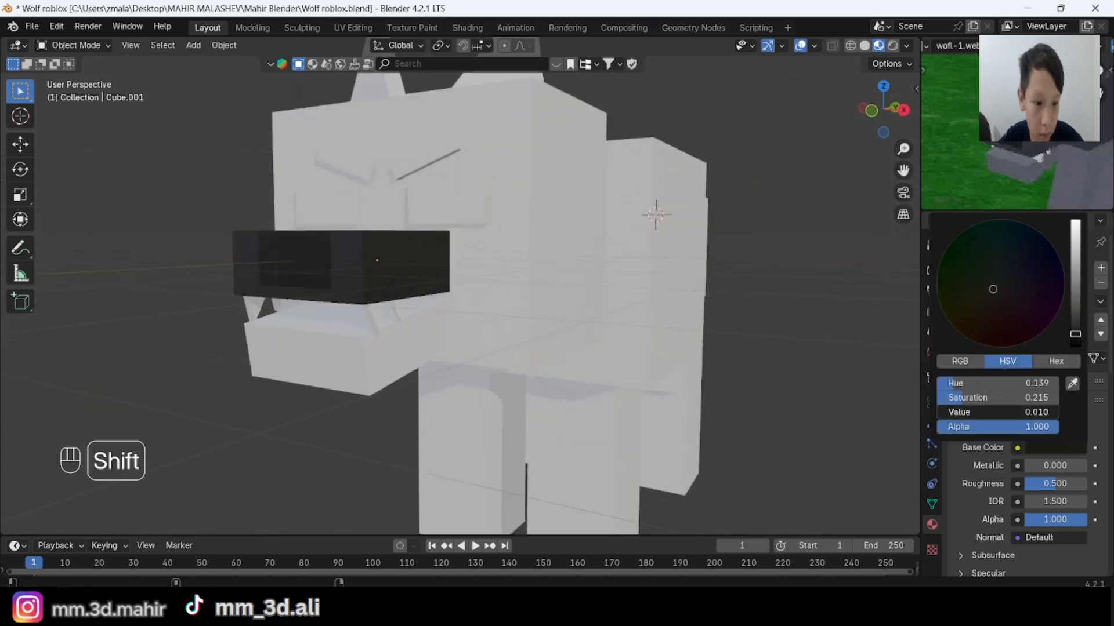
scroll(667, 329, "down", 2)
scroll(582, 367, "up", 2)
middle_click_drag(666, 328, 545, 348)
Apply the snout's first material, Material.001, to the wolf's head and body blocks.
left_click(404, 342)
left_click(993, 270)
left_click_drag(547, 227, 547, 227)
scroll(557, 238, "down", 2)
middle_click_drag(557, 238, 725, 296)
left_click_drag(956, 359, 658, 264)
scroll(739, 307, "up", 2)
middle_click_drag(739, 306, 712, 278)
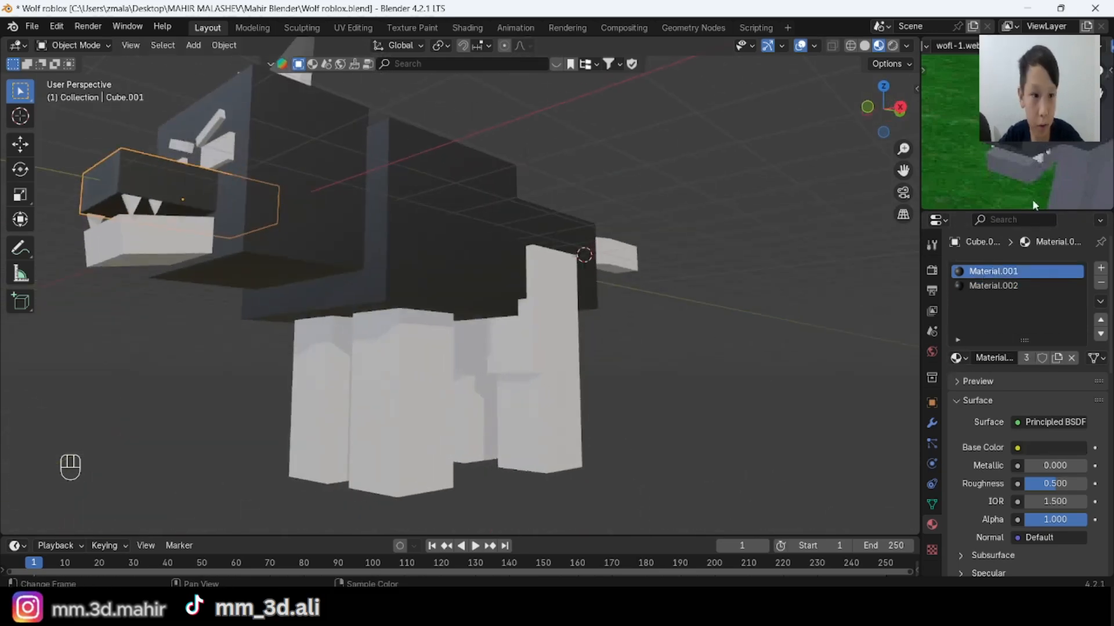
Apply Material.001 to the two tail segments nearest the body.
middle_click_drag(1032, 200, 928, 196)
middle_click_drag(599, 364, 516, 423)
scroll(516, 423, "up", 2)
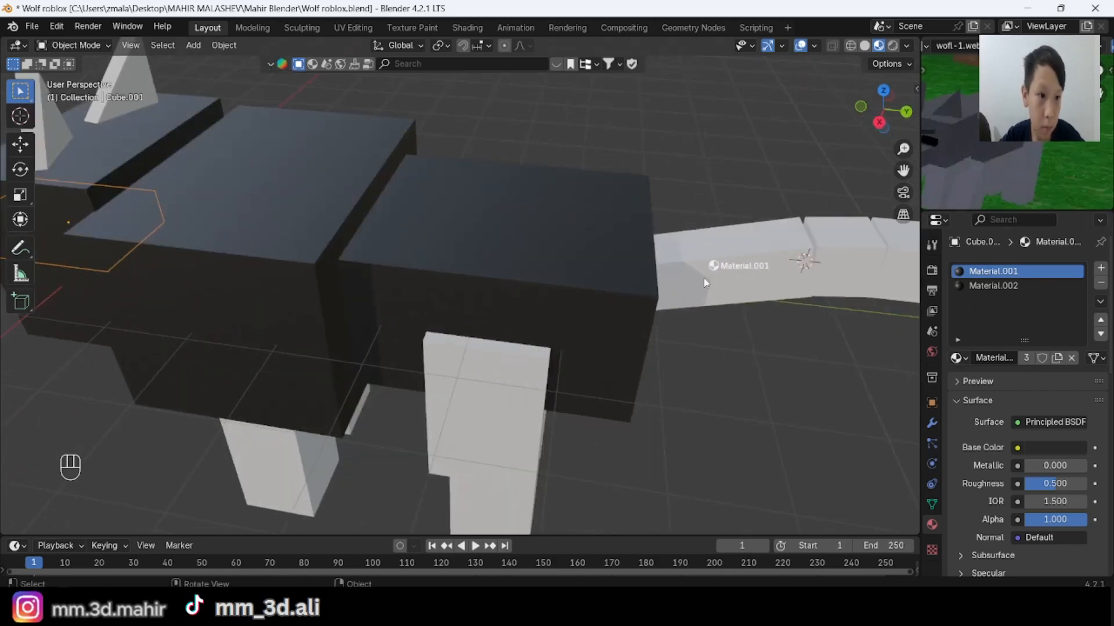
left_click_drag(705, 282, 704, 284)
scroll(577, 297, "down", 3)
middle_click_drag(577, 297, 639, 280)
scroll(500, 286, "up", 3)
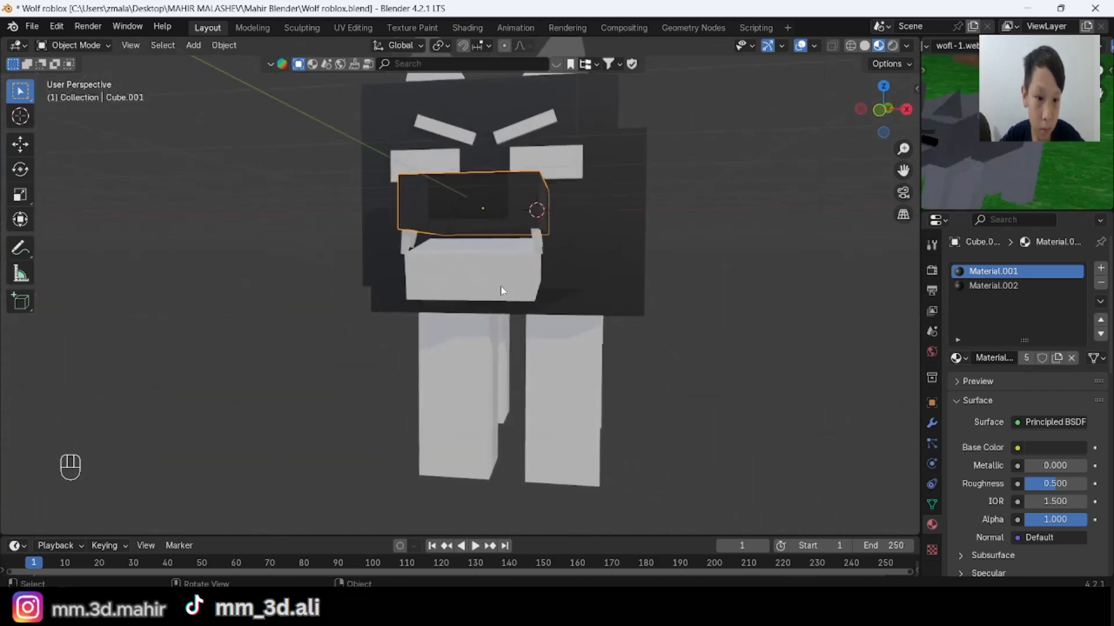
Create a new material for the lower jaw and sample its grey base colour from the reference image.
left_click(500, 287)
left_click(1024, 329)
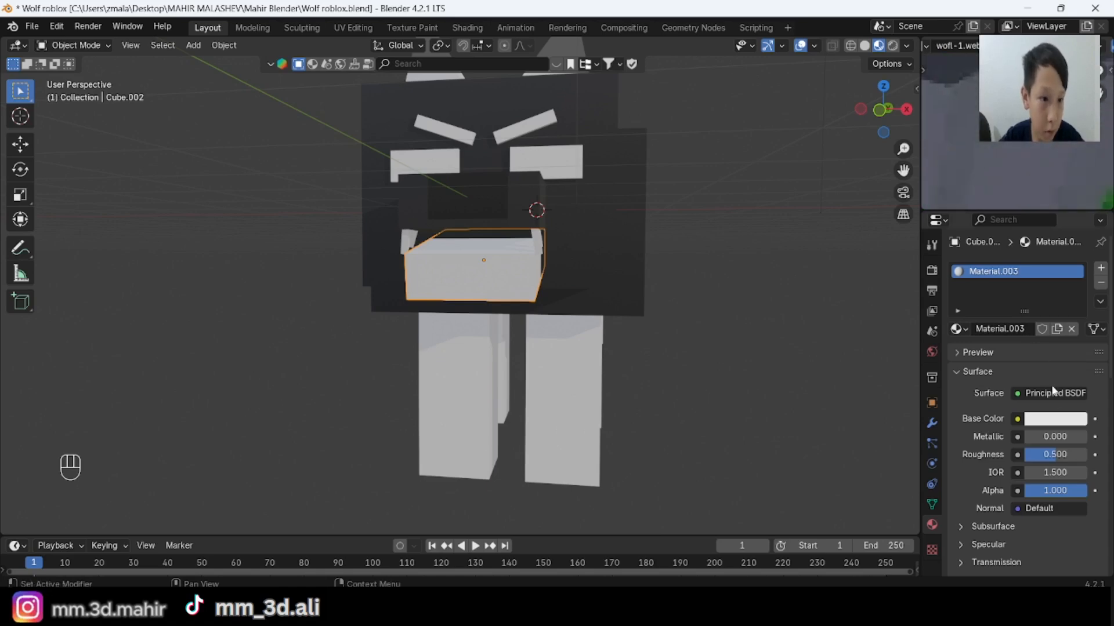
left_click(1055, 419)
left_click(1072, 353)
left_click(975, 174)
scroll(570, 336, "down", 4)
Apply the lower jaw's Material.003 to the front legs, hind legs and tail tip.
middle_click_drag(569, 336, 504, 246)
scroll(562, 316, "up", 3)
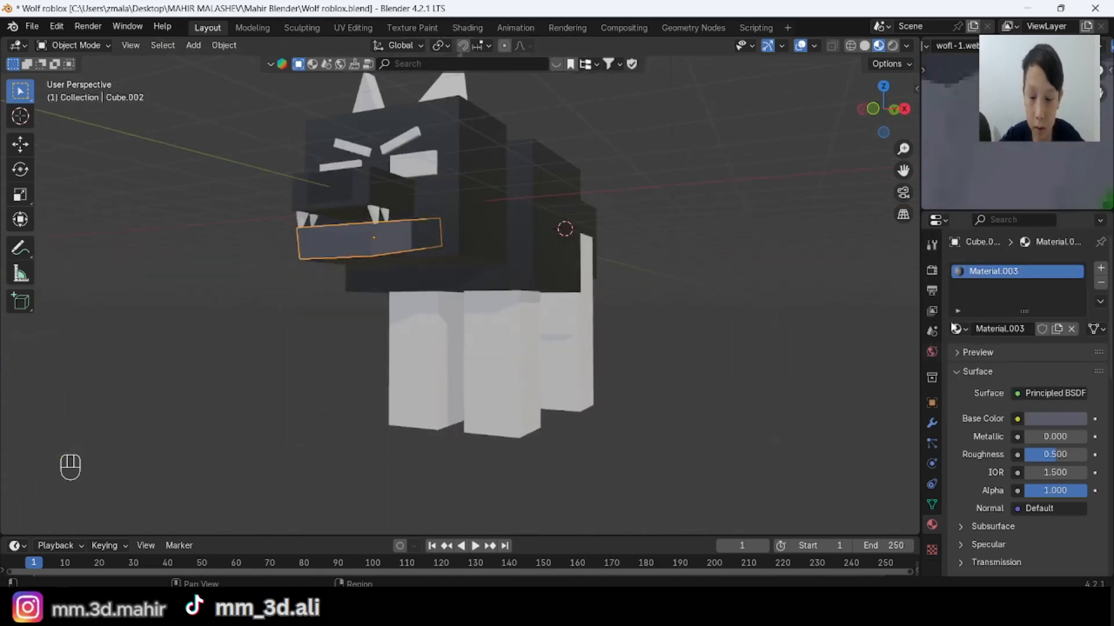
left_click_drag(490, 349, 490, 350)
left_click_drag(672, 347, 530, 381)
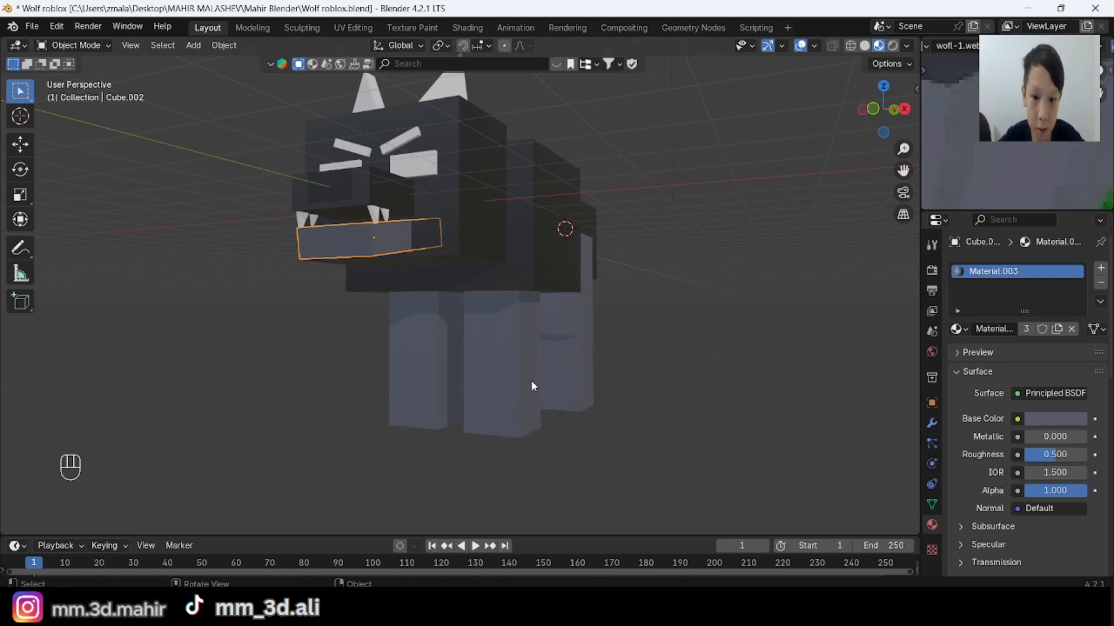
middle_click_drag(531, 382, 906, 243)
middle_click_drag(646, 276, 916, 369)
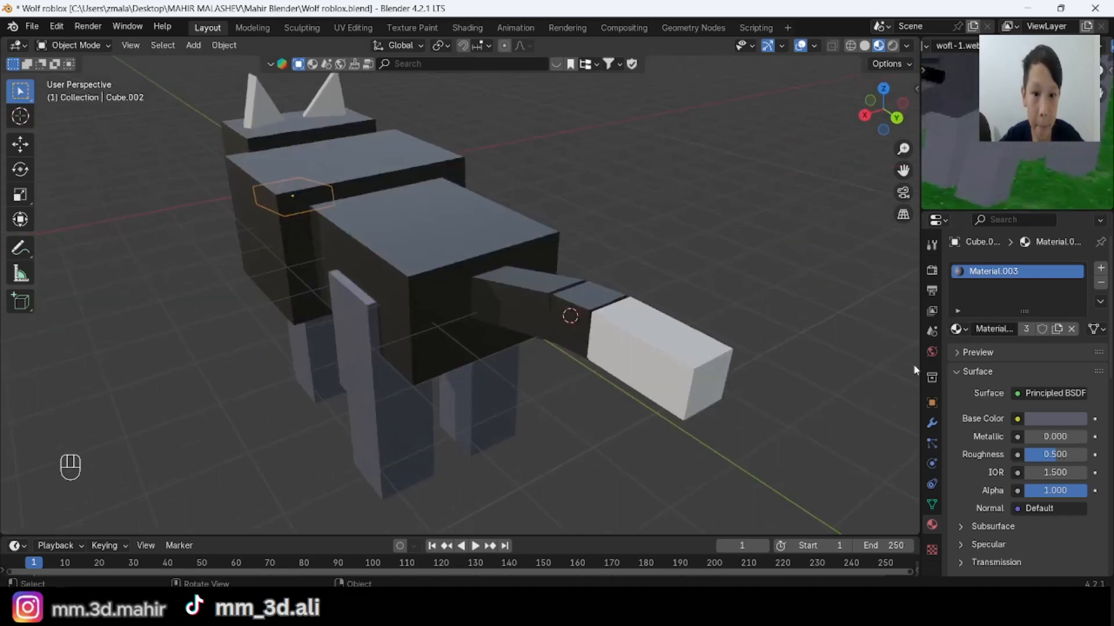
left_click_drag(764, 376, 714, 377)
middle_click_drag(713, 377, 696, 429)
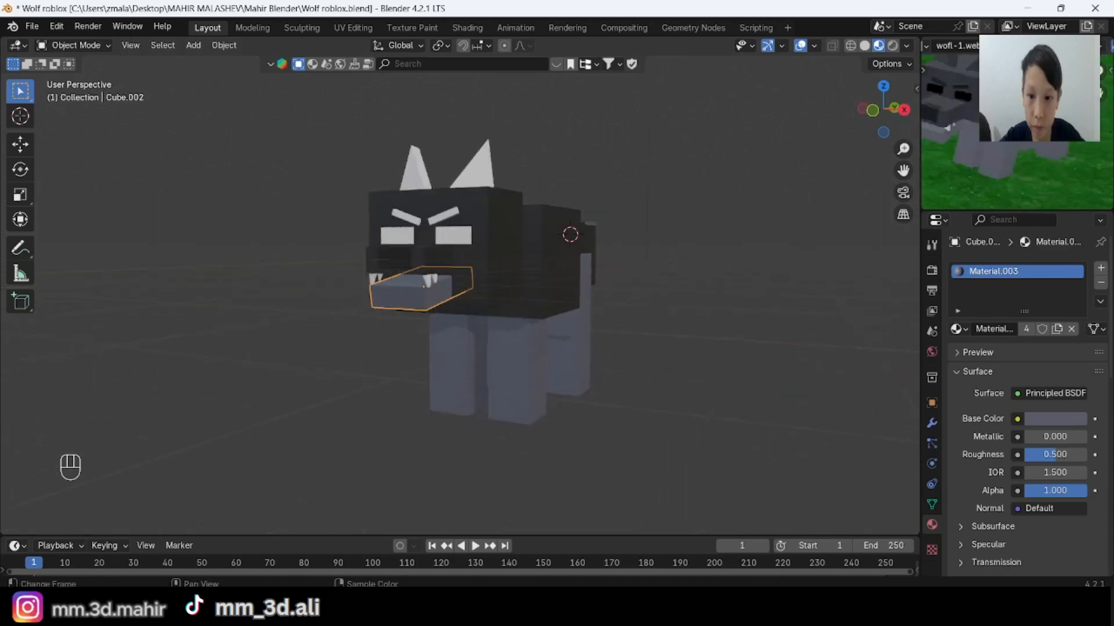
Set the base colour of Material.003 to a neutral grey with saturation 0 and value 0.184.
left_click(1055, 419)
left_click_drag(1076, 262, 1075, 254)
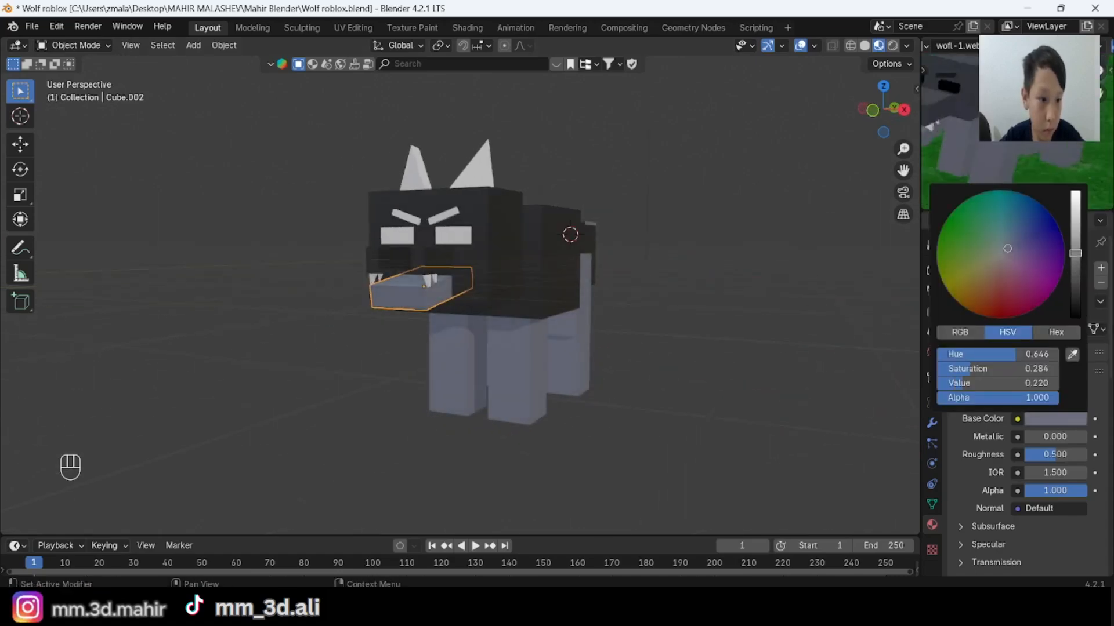
left_click_drag(1022, 371, 952, 371)
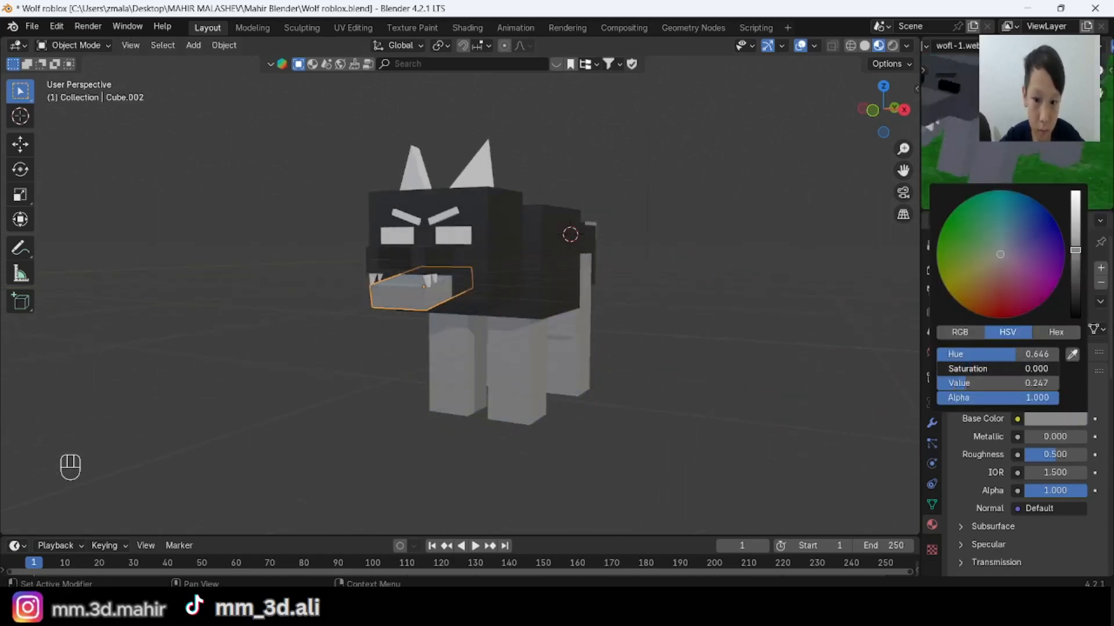
left_click_drag(1077, 250, 1076, 257)
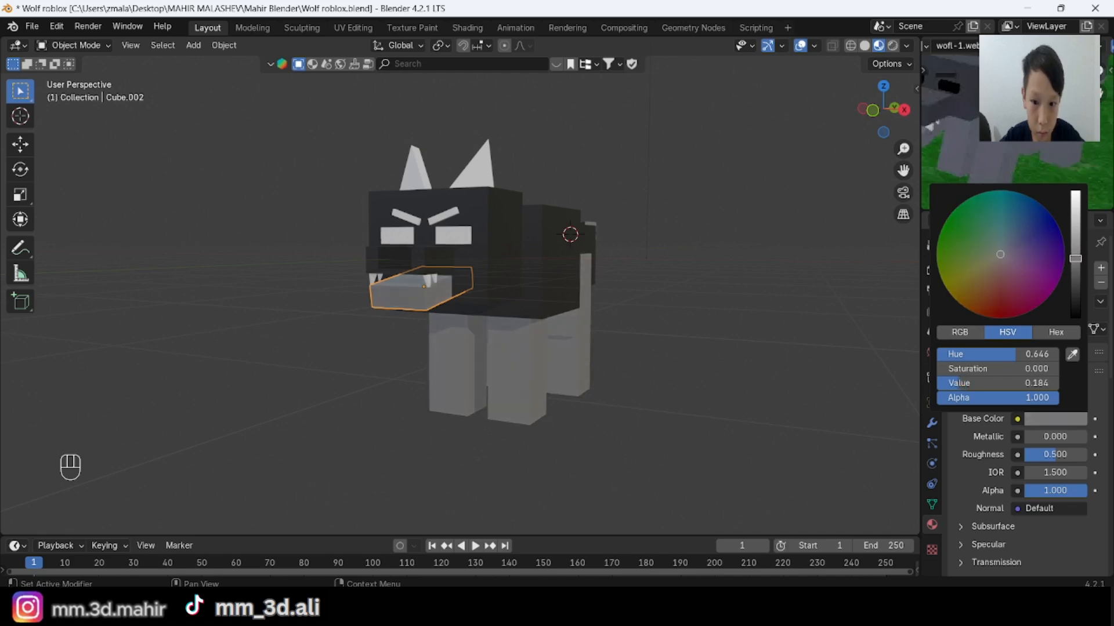
Add a second material slot to the head and assign it to the band of faces along the head's lower edge.
middle_click_drag(611, 296, 618, 338)
scroll(618, 339, "up", 2)
left_click(619, 345)
middle_click_drag(492, 195, 475, 246)
key("Tab")
key("alt+a")
key("3")
left_click(474, 246, "shift")
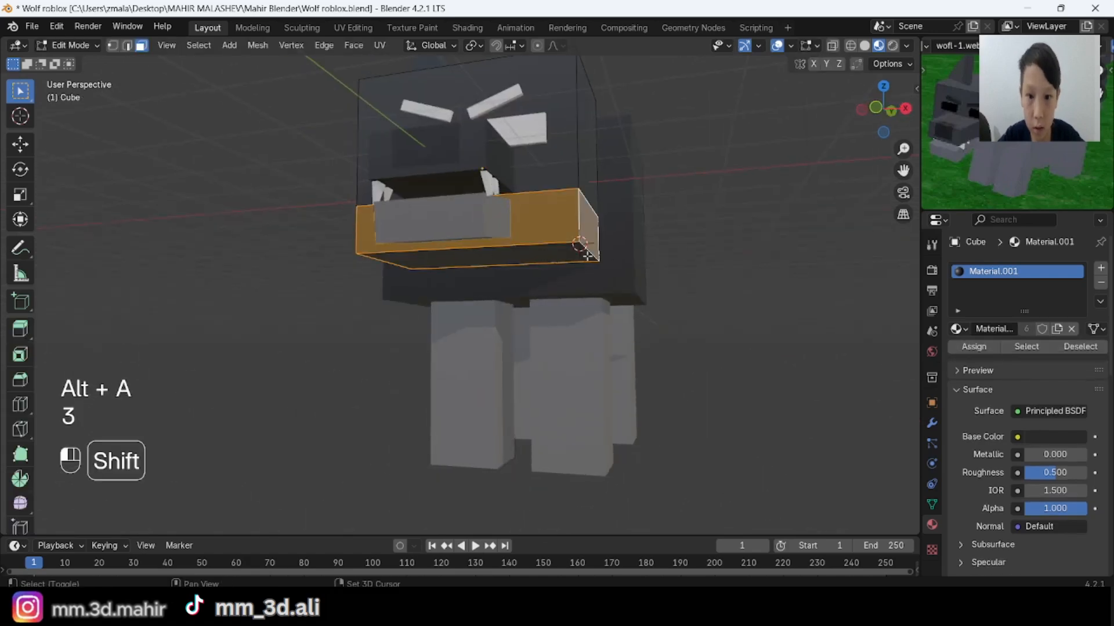
left_click(1101, 269)
key("Tab")
left_click(464, 219)
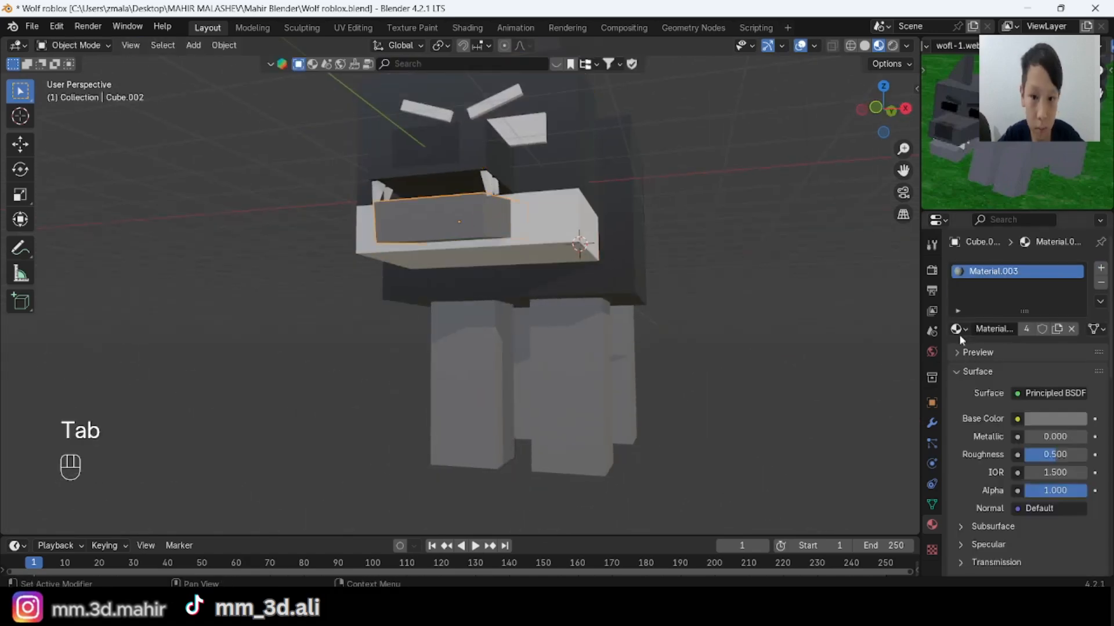
Select the lower horizontal edge loop around the rear body block and move it along Z, then return to Object Mode.
middle_click_drag(552, 228, 597, 330)
left_click(569, 268)
key("Tab")
key("alt+a")
key("3")
left_click(632, 258)
key("alt+a")
key("2")
left_click(576, 279, "alt")
key("1")
key("alt+z")
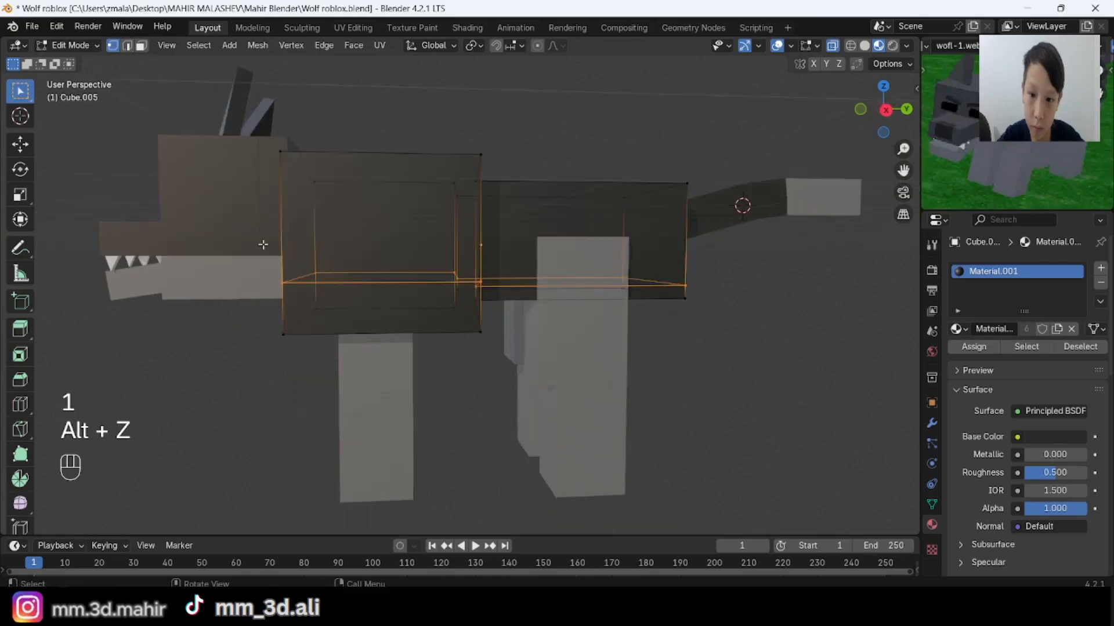
middle_click_drag(374, 314, 318, 317, "shift")
key("alt+z")
key("g")
key("z")
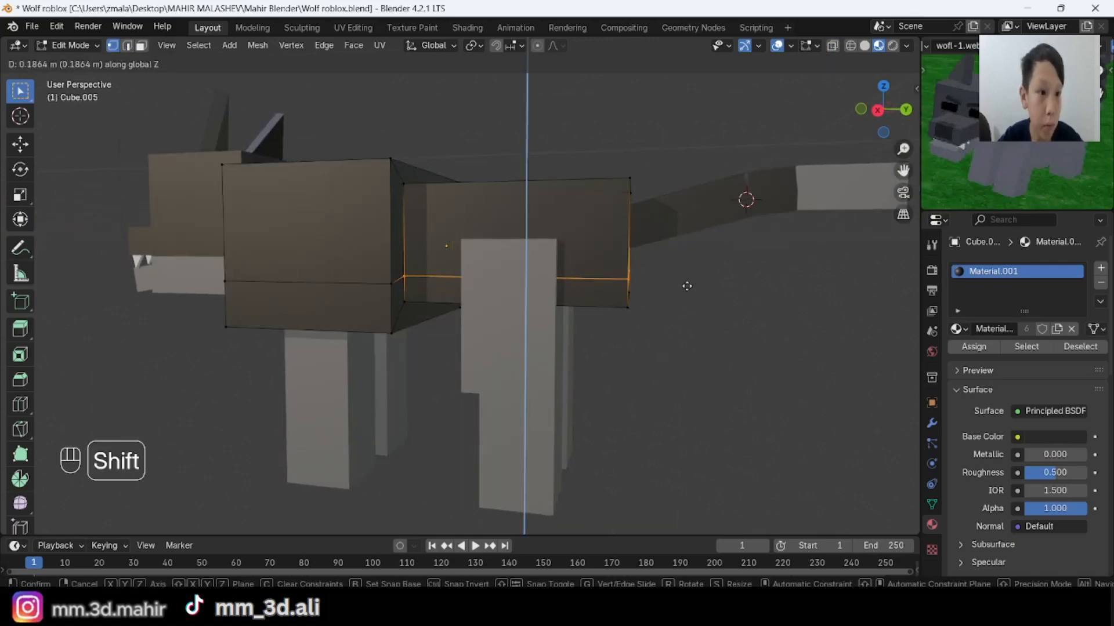
left_click(677, 323)
middle_click_drag(676, 323, 690, 342)
key("alt+a")
key("Tab")
Move the three tail segments together along Z.
left_click(730, 261)
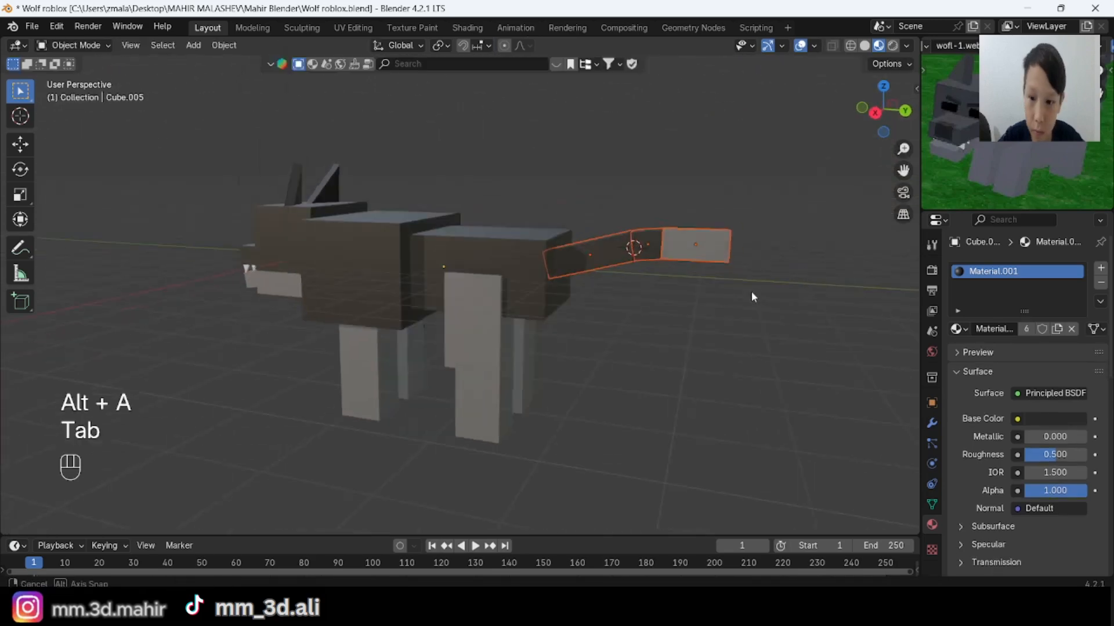
key("g")
key("z")
left_click(733, 273)
key("alt+a")
scroll(666, 341, "down", 3)
middle_click_drag(666, 341, 690, 348)
scroll(649, 307, "up", 1)
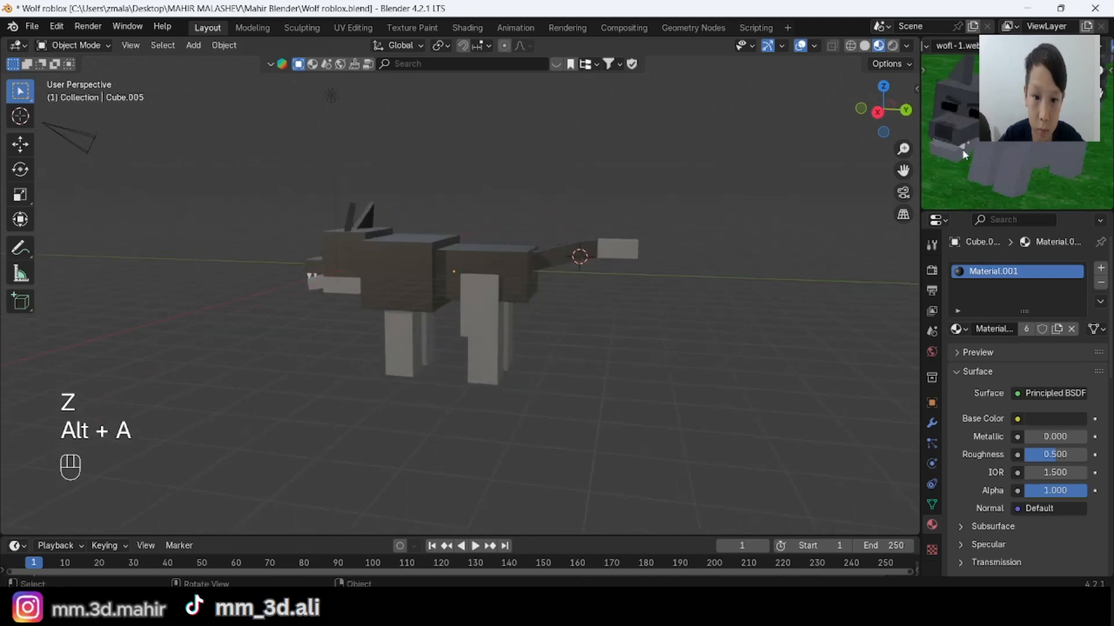
Undo the deselection and reposition the whole tail behind the body, first along Z and then freely.
key("ctrl+z")
key("g")
key("z")
left_click(634, 276)
scroll(614, 322, "up", 4)
middle_click_drag(634, 276, 667, 339)
key("g")
left_click(624, 337)
key("alt+a")
Rescale the tail tip along Y and move it along Y against the neighbouring tail segment.
scroll(776, 377, "up", 3)
left_click(776, 377)
key("s")
key("y")
left_click(771, 430)
key("g")
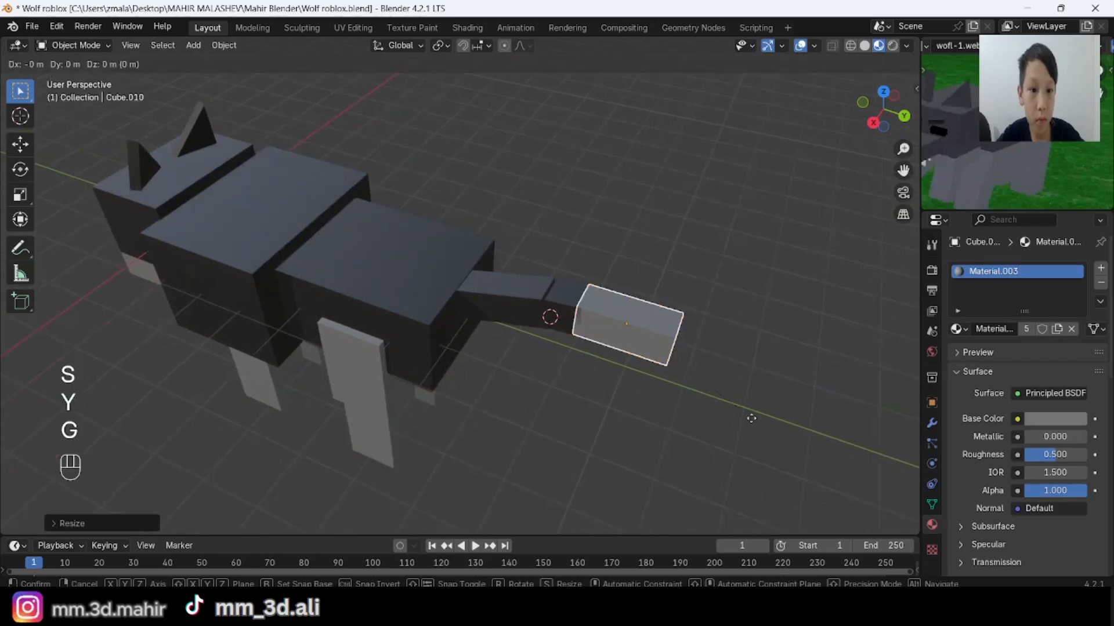
key("y")
left_click(775, 435)
key("alt+a")
Undo the last deselection and readjust the tail tip's position along Y.
middle_click_drag(774, 435, 775, 373)
key("ctrl+z")
key("g")
key("y")
left_click(776, 373)
key("alt+a")
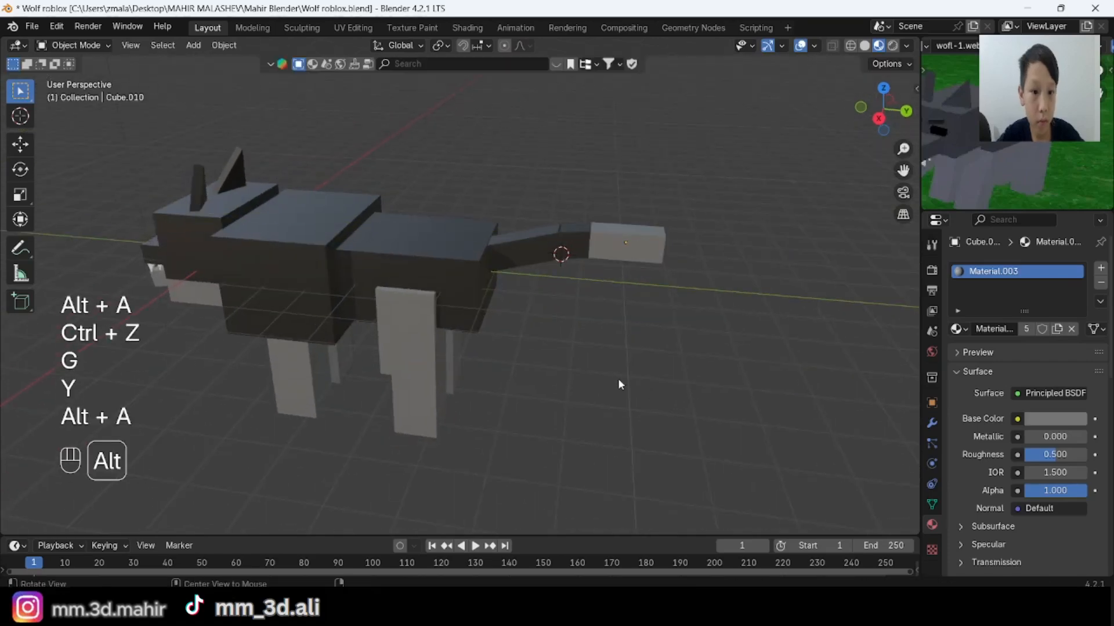
Add a second material slot to the body and assign the grey Material.003 to its lower band of faces.
middle_click_drag(618, 382, 482, 230)
left_click(641, 224)
key("Tab")
key("alt+a")
key("3")
left_click(481, 231)
left_click(1100, 267)
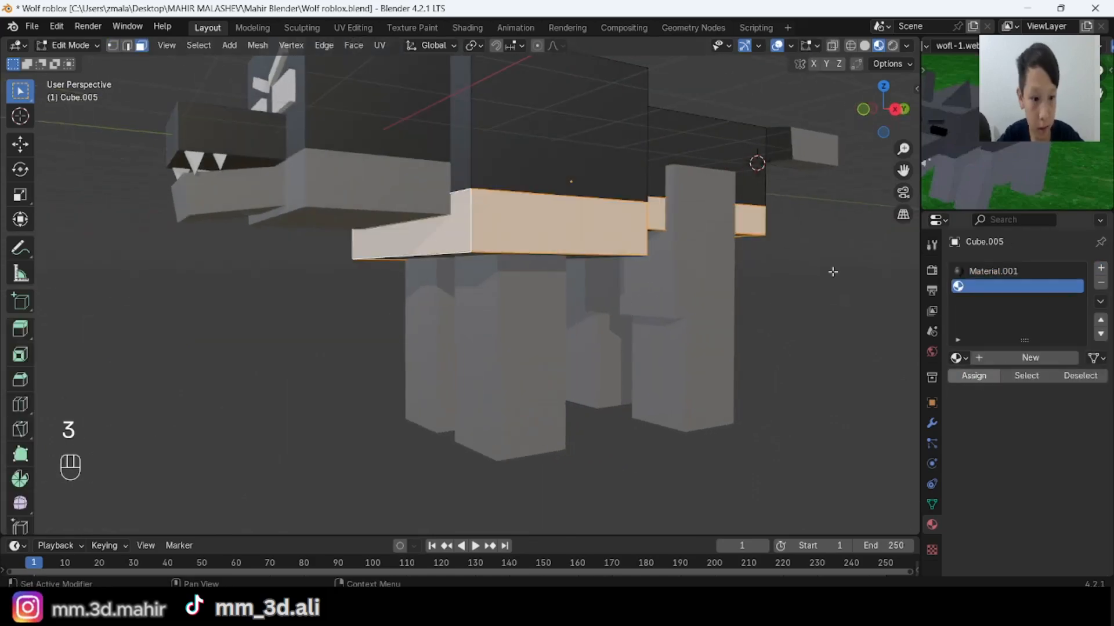
key("Tab")
left_click(377, 196)
key("alt+a")
scroll(688, 339, "down", 5)
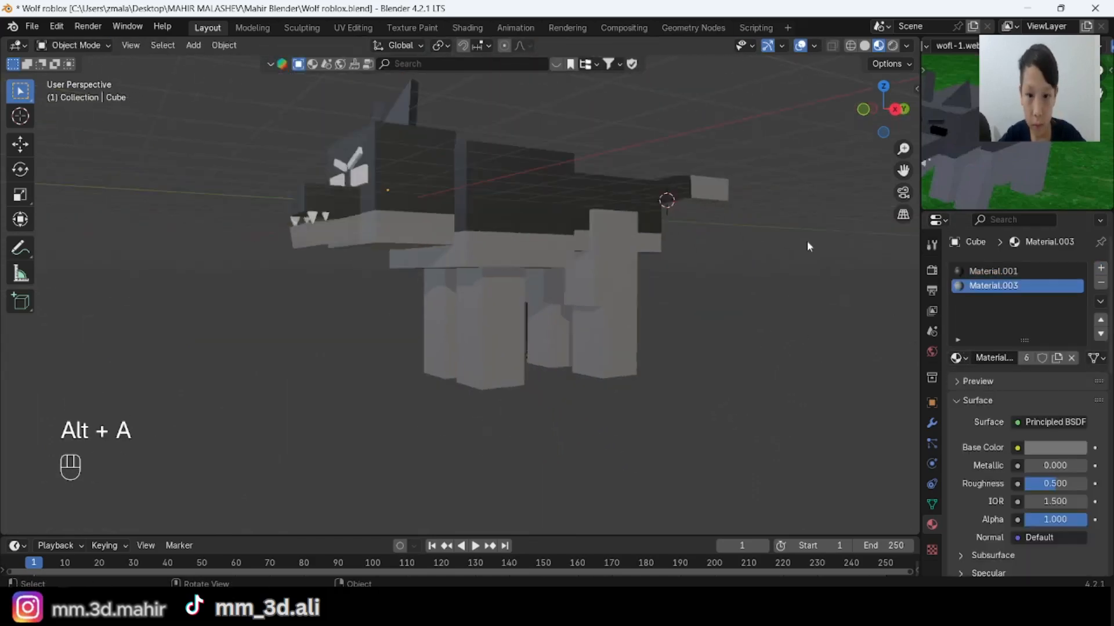
Create a new material for the eyes and sample its black base colour from the reference image.
middle_click_drag(806, 241, 638, 263)
scroll(690, 282, "up", 1)
left_click(442, 274)
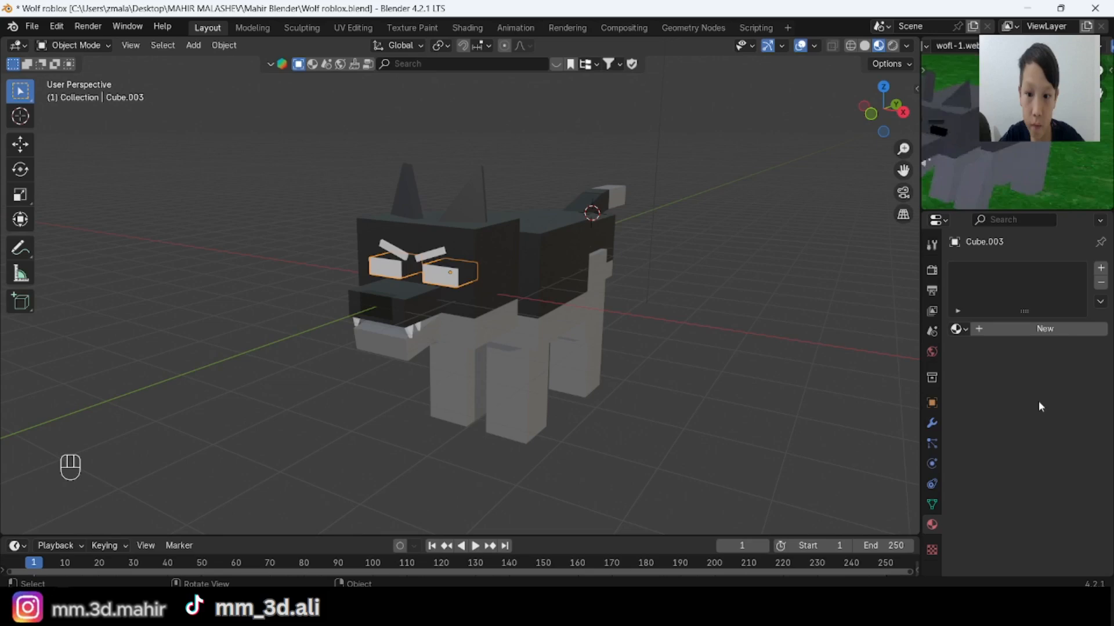
left_click(1070, 331)
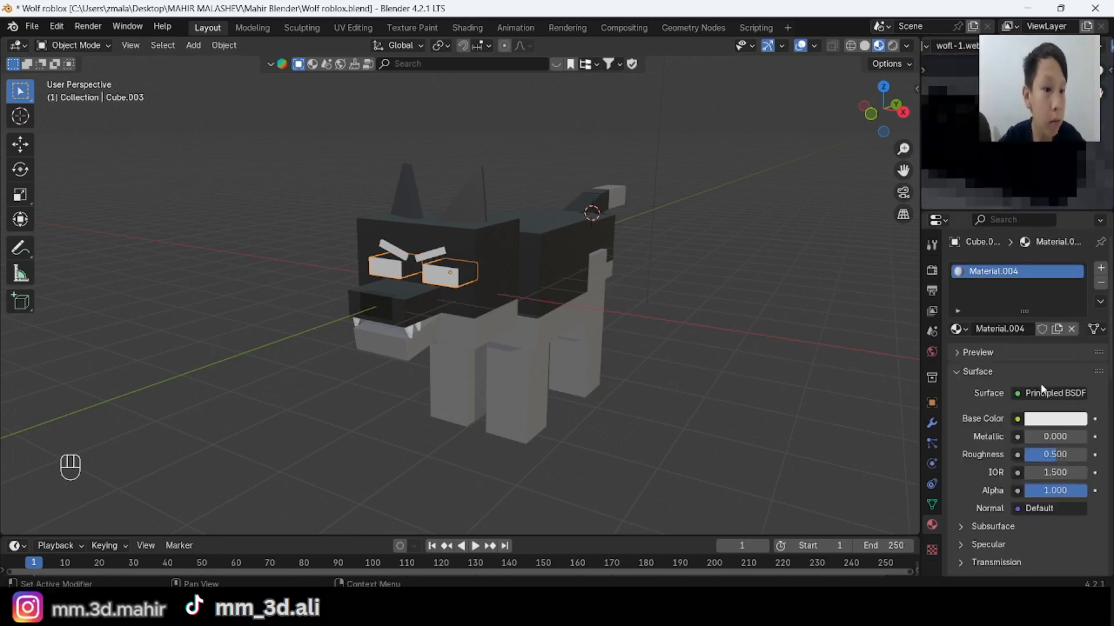
left_click(1055, 418)
left_click(1071, 354)
left_click(1008, 150)
scroll(608, 213, "up", 5)
middle_click_drag(608, 212, 625, 213)
middle_click_drag(625, 213, 673, 261, "shift")
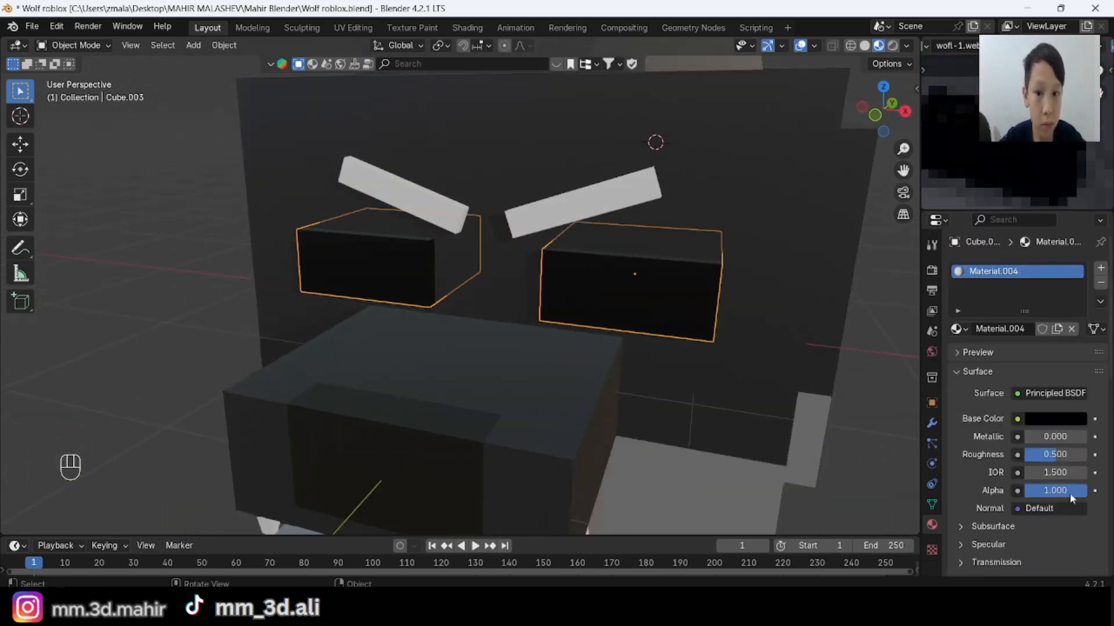
Set the eye material's roughness to 1.000 and deselect the eyes.
left_click(1055, 419)
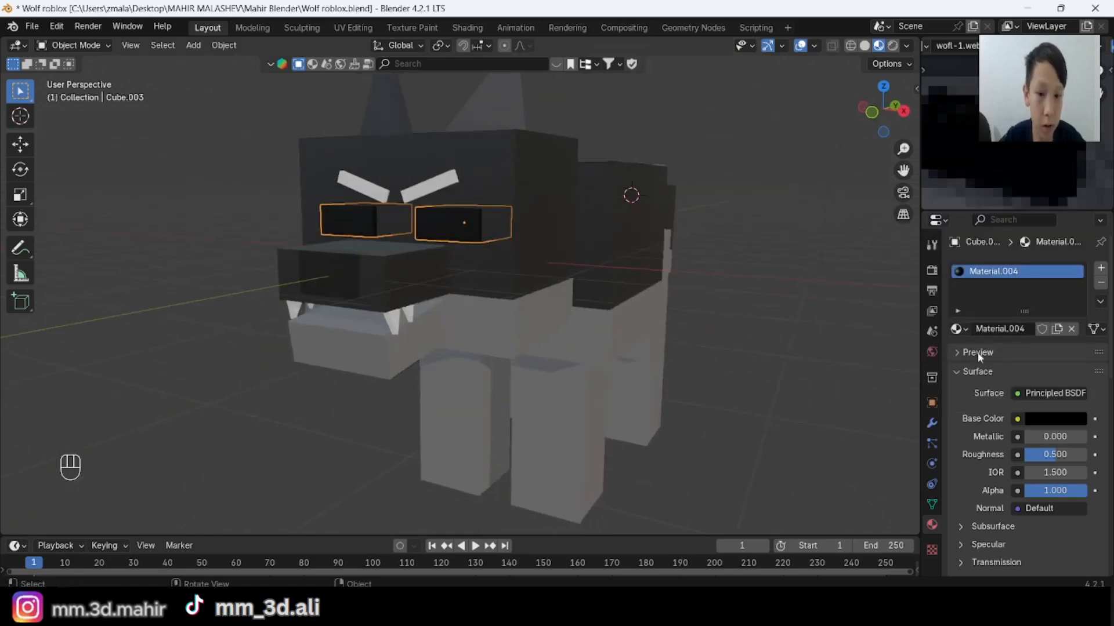
key("alt+a")
scroll(609, 234, "down", 4)
middle_click_drag(609, 235, 586, 225)
scroll(586, 225, "up", 2)
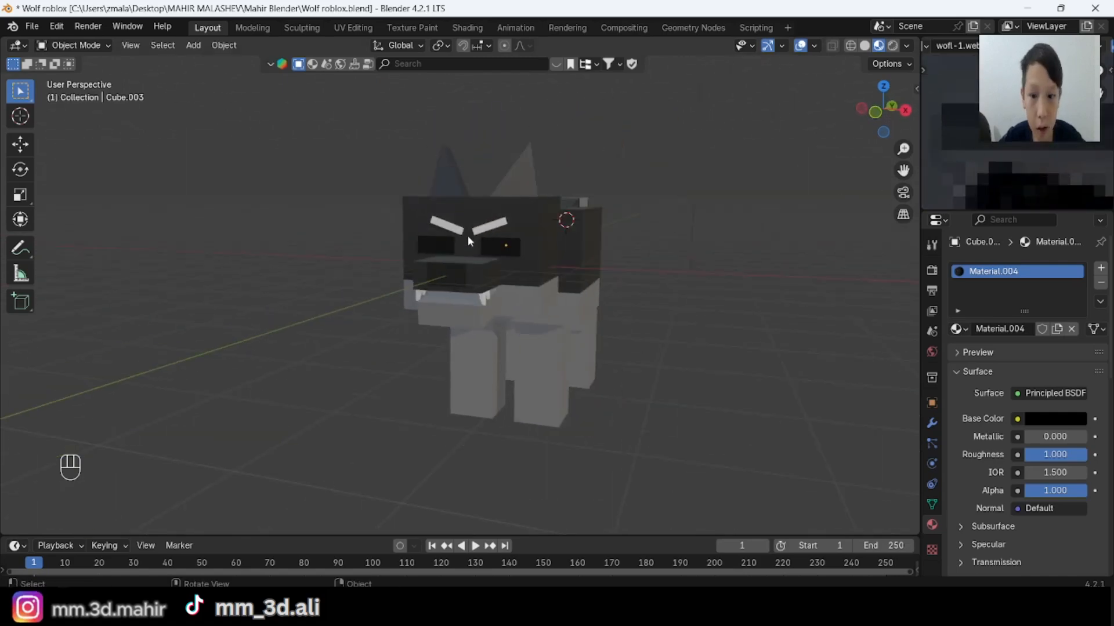
Create a new material for the eyebrows with a very dark bluish base colour.
left_click(467, 232)
left_click(1044, 329)
left_click(1054, 418)
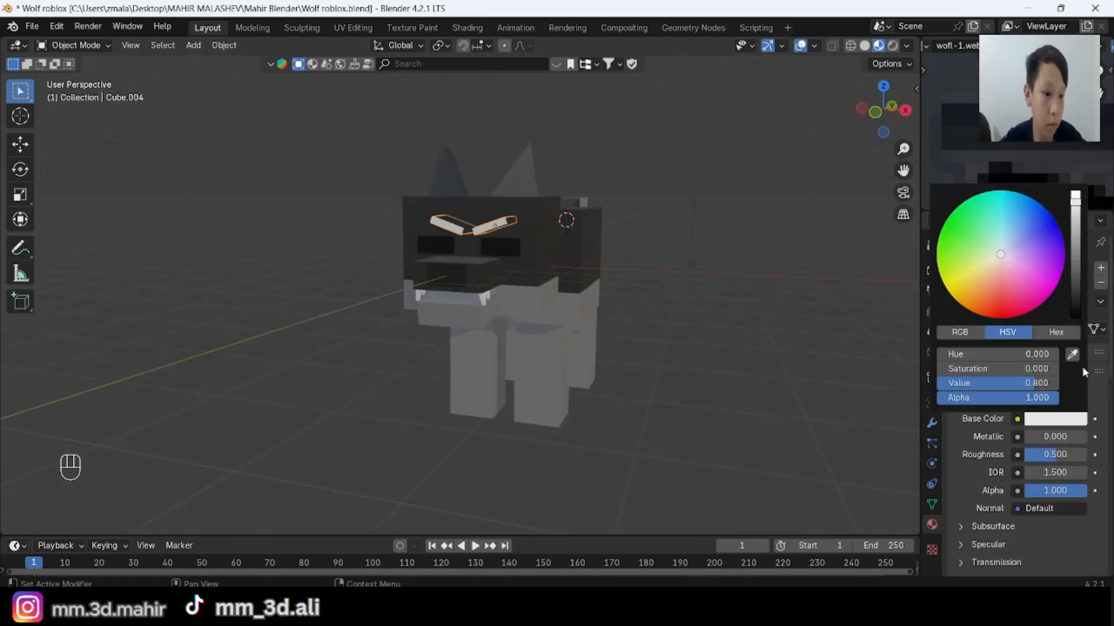
key("ctrl+v")
scroll(638, 255, "up", 3)
middle_click_drag(638, 255, 635, 255)
key("alt+a")
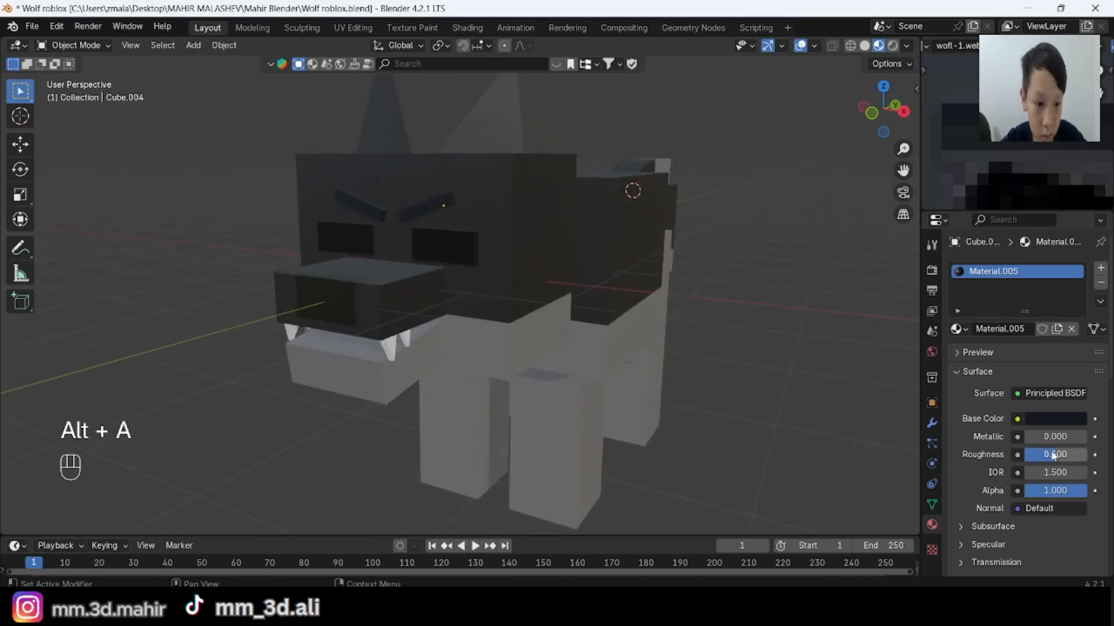
Set the roughness to 1.000 on the snout's Material.001 and the lower jaw's Material.003.
left_click(388, 295)
left_click_drag(1057, 484, 1085, 485)
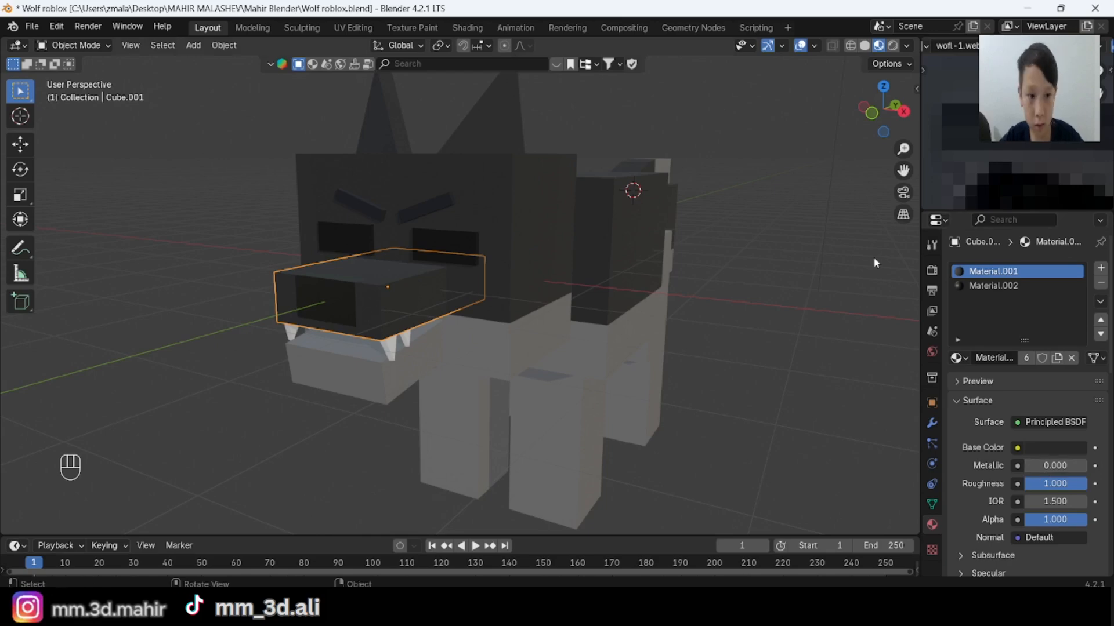
left_click(993, 285)
left_click(371, 365)
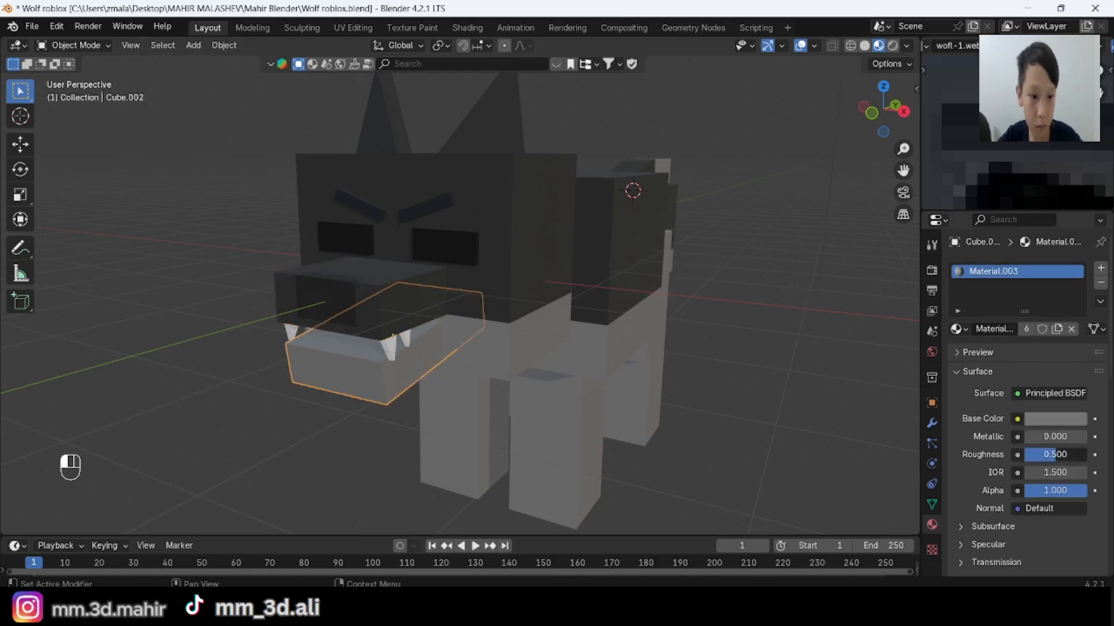
scroll(999, 159, "down", 4)
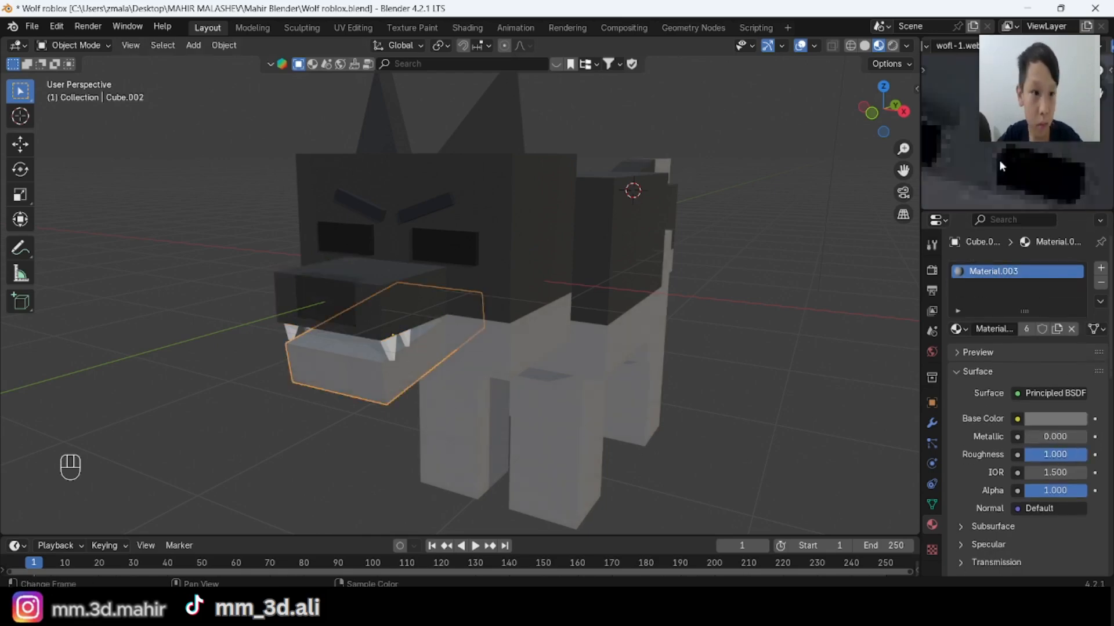
Create a white material with roughness 1.000 for the large fangs and apply it to the smaller fangs as well.
left_click(390, 348)
scroll(390, 348, "up", 4)
middle_click_drag(455, 343, 580, 325)
left_click(1044, 329)
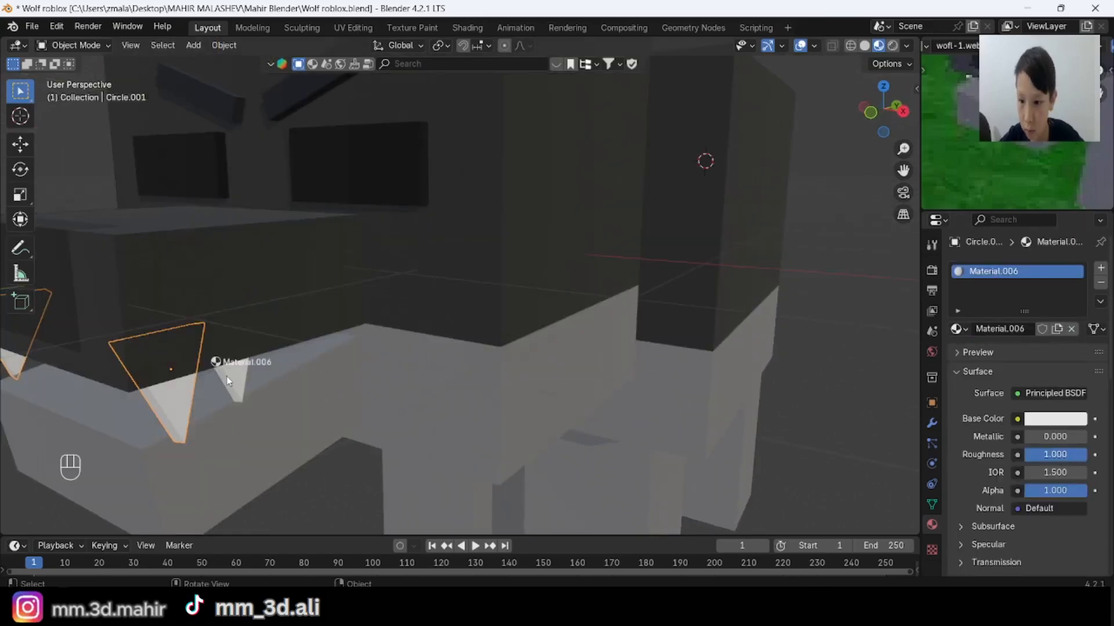
key("alt+a")
Check the coloured wolf from the front and save the file.
scroll(490, 389, "down", 6)
middle_click_drag(490, 388, 493, 374)
middle_click_drag(511, 398, 469, 267)
scroll(429, 264, "up", 3)
scroll(429, 264, "down", 2)
key("ctrl+s")
scroll(563, 271, "down", 1)
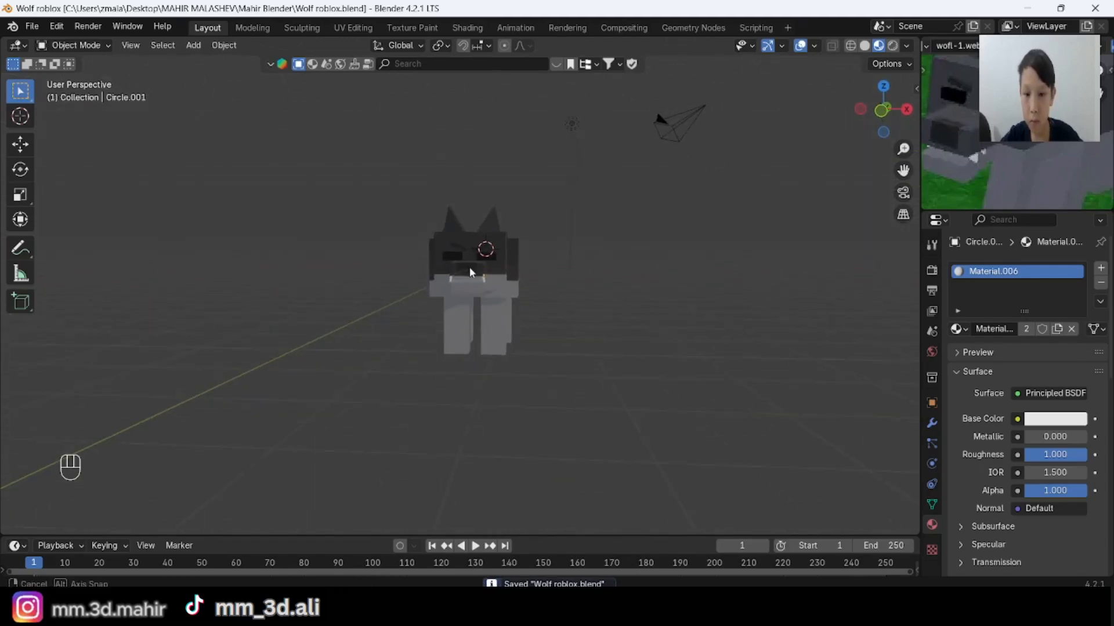
Select all of the wolf's parts and raise them together along Z.
left_click_drag(389, 172, 531, 412)
middle_click_drag(552, 426, 606, 452)
key("g")
key("z")
left_click(609, 369)
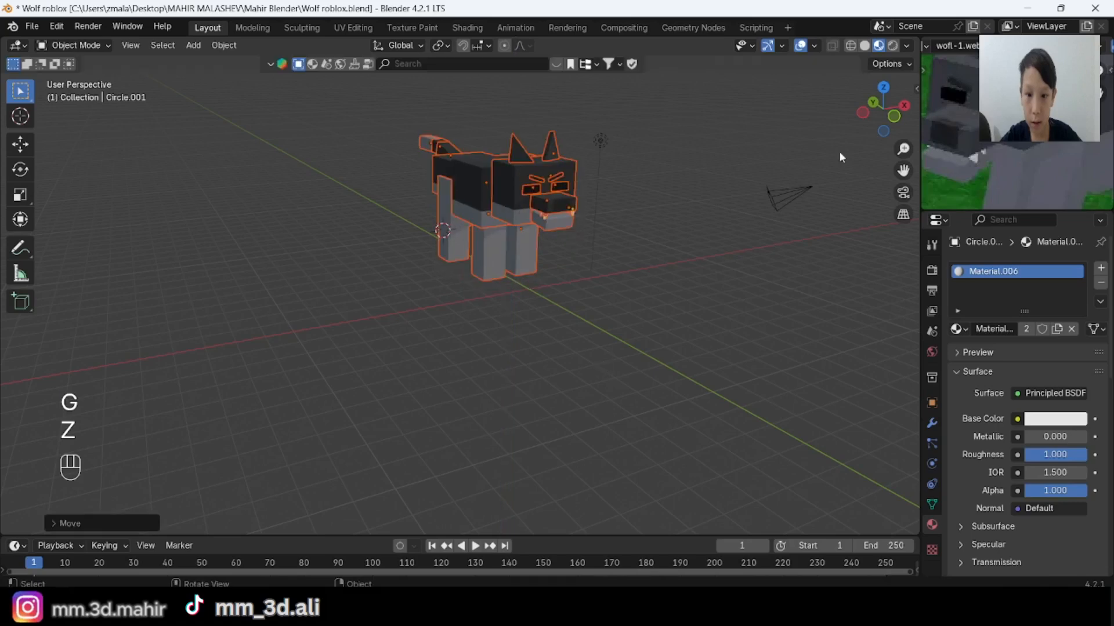
Move the wolf along Z in front view until its feet rest on the ground line.
left_click(896, 116)
key("g")
key("z")
left_click(743, 298)
scroll(608, 260, "down", 3)
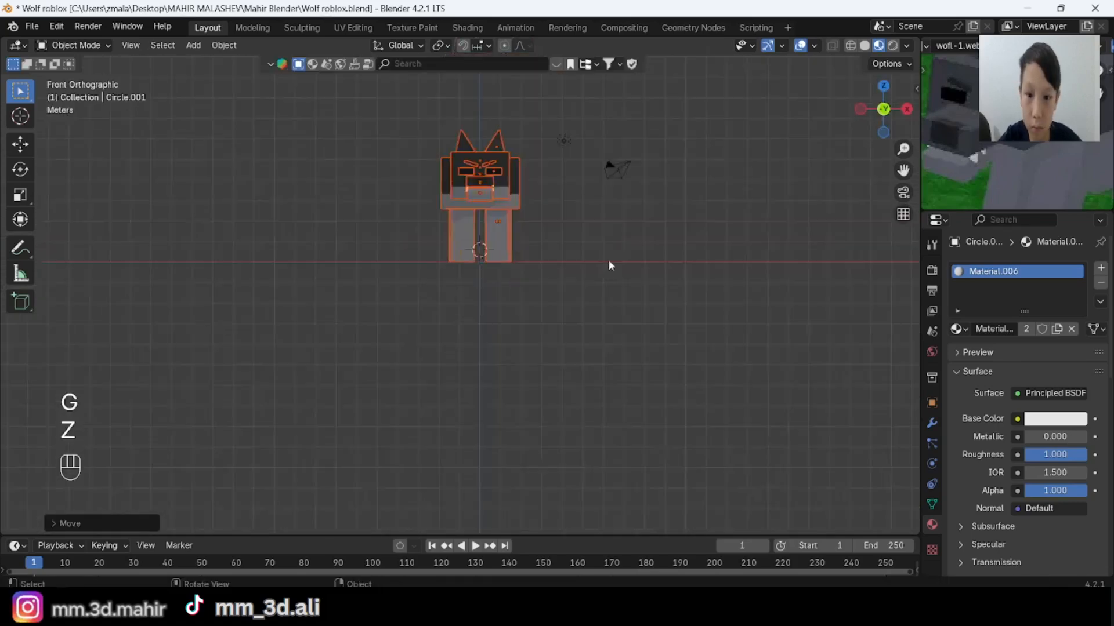
Snap the 3D cursor to the world origin.
middle_click_drag(608, 260, 551, 277)
key("shift+s")
left_click(525, 354)
left_click(193, 44)
mouse_move(216, 63)
left_click(342, 79)
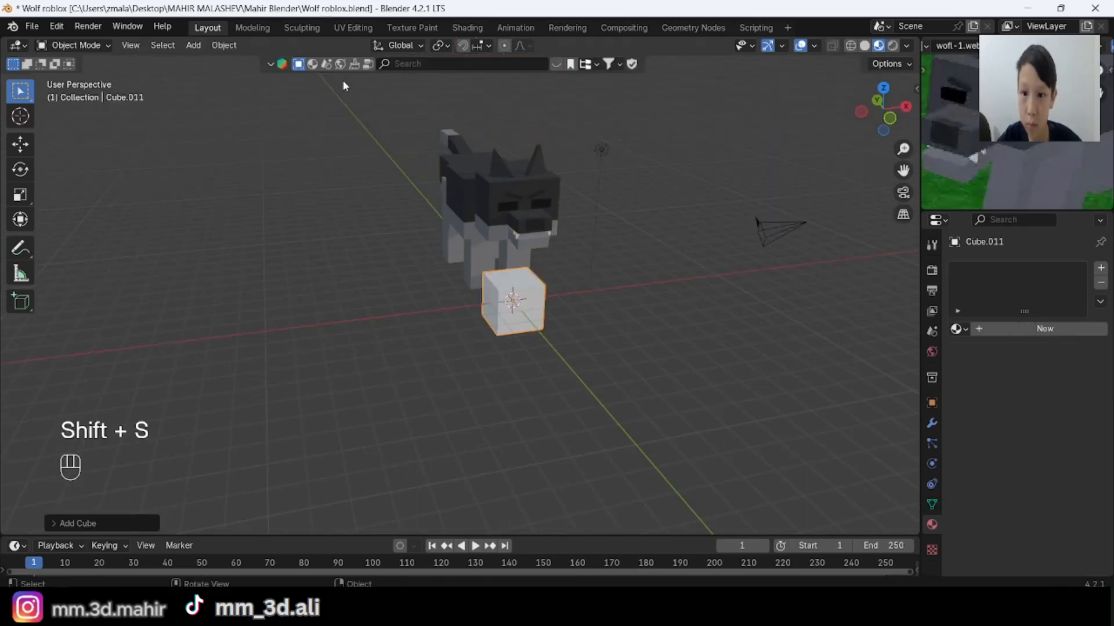
key("x")
left_click(659, 242)
Add a plane at the world origin and scale it up as a large floor beneath the wolf.
left_click(192, 45)
left_click(341, 61)
key("s")
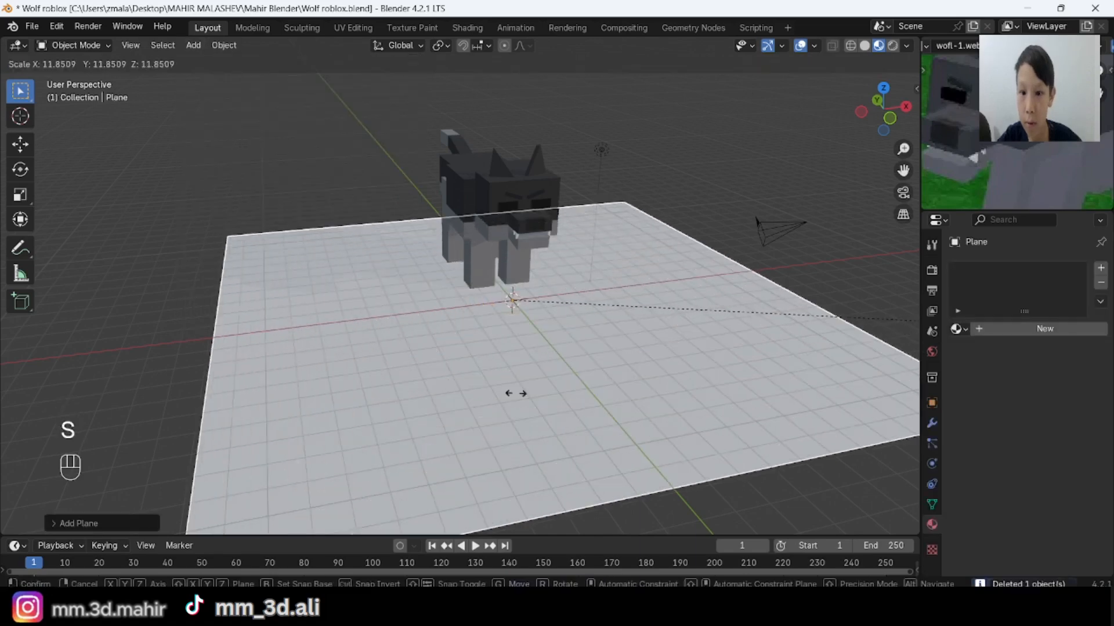
left_click(614, 393)
middle_click_drag(617, 342, 611, 185)
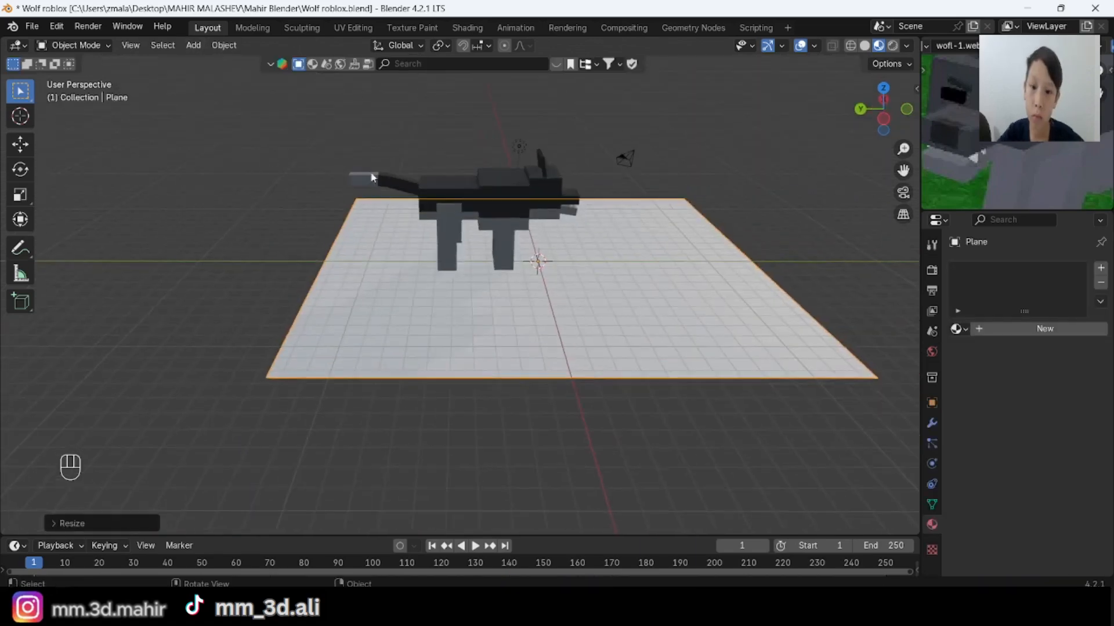
Select all the wolf's parts and shift them along Y over the floor plane.
key("a")
key("g")
key("y")
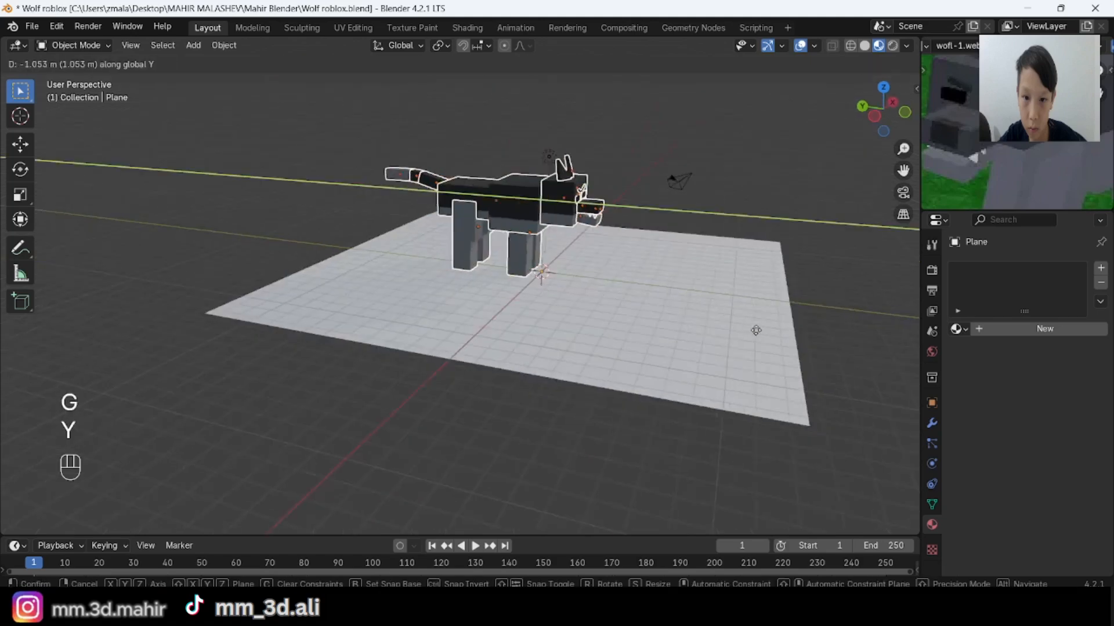
left_click(754, 332)
key("alt+a")
Select the whole wolf from the front and adjust its width by scaling along X.
middle_click_drag(766, 341, 611, 372)
left_click_drag(421, 157, 576, 294)
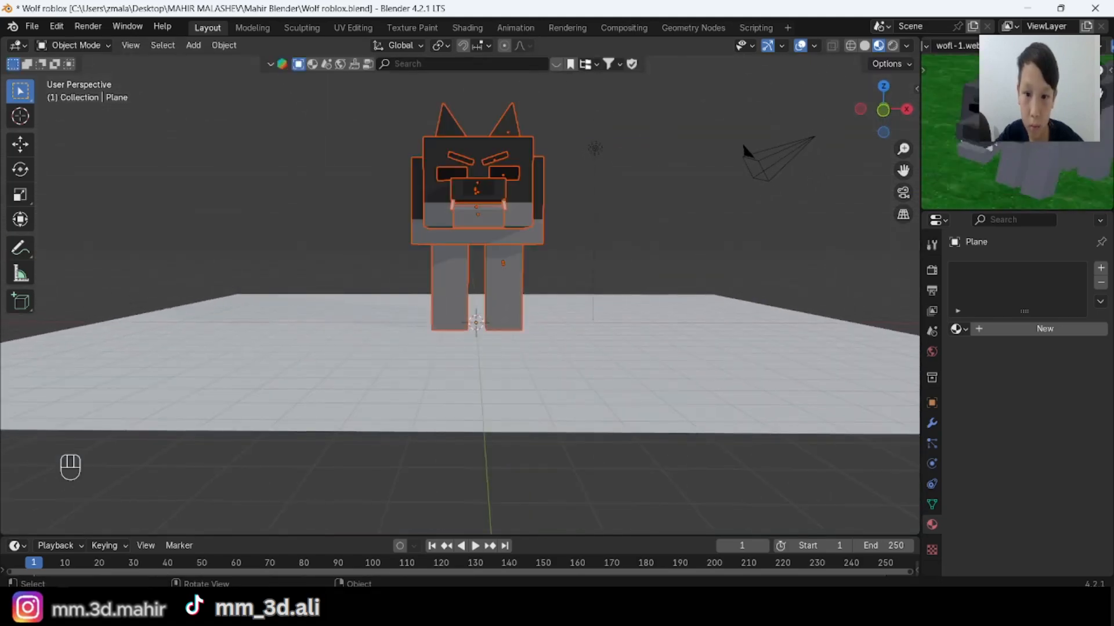
key("s")
key("x")
left_click(693, 288)
key("alt+a")
middle_click_drag(671, 303, 616, 285)
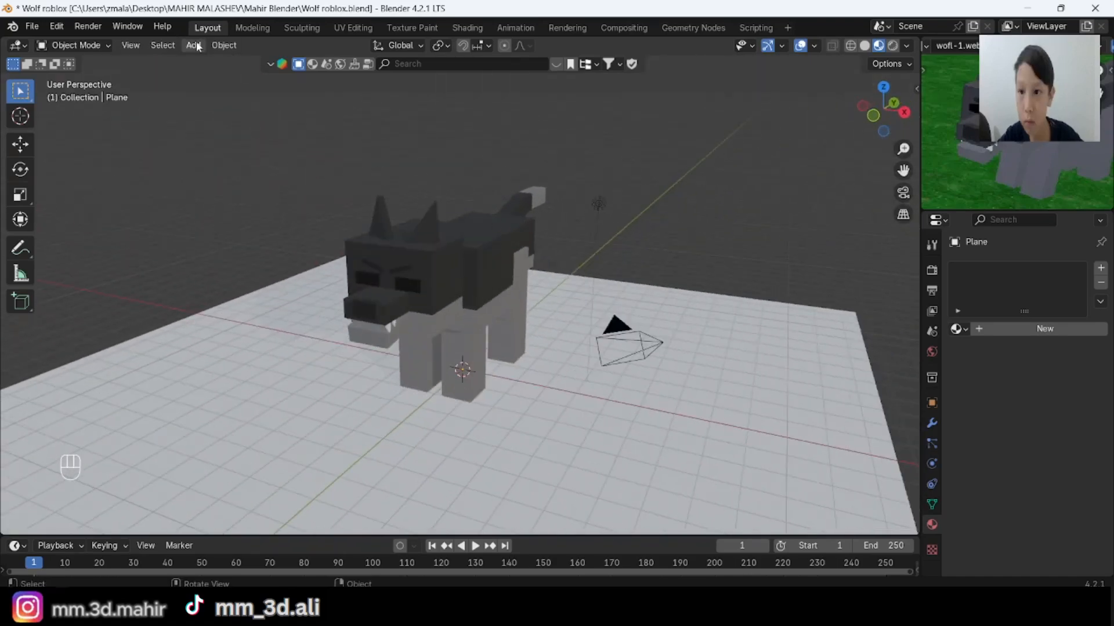
Change the light to a Sun with strength 5 and angle 180°, re-aim it, and switch to rendered viewport shading.
left_click(598, 203)
left_click(1011, 332)
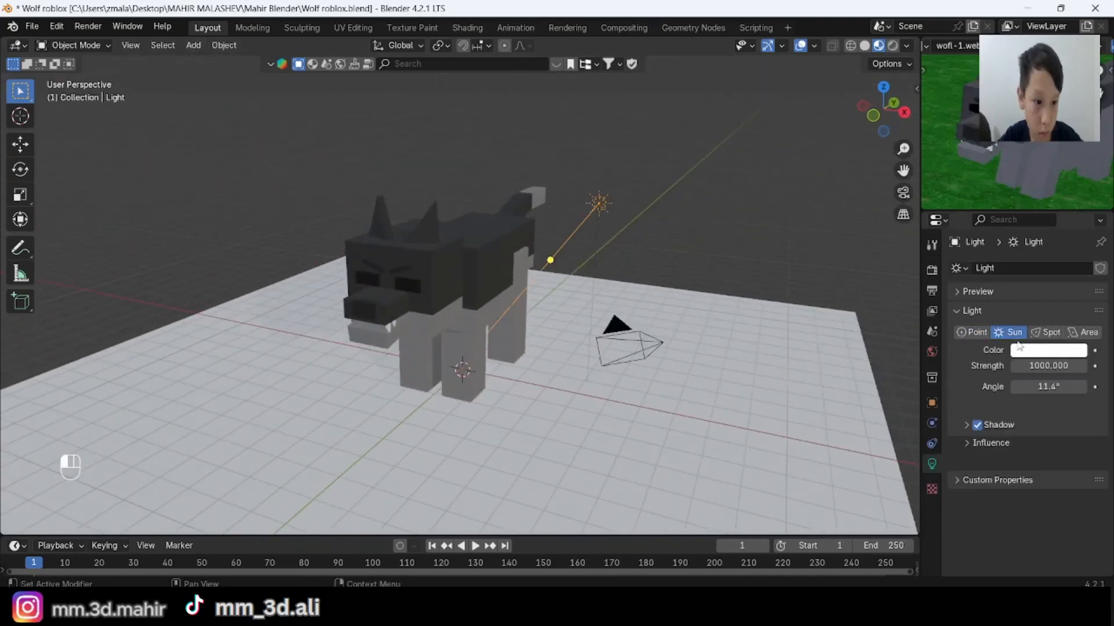
double_click(1045, 365)
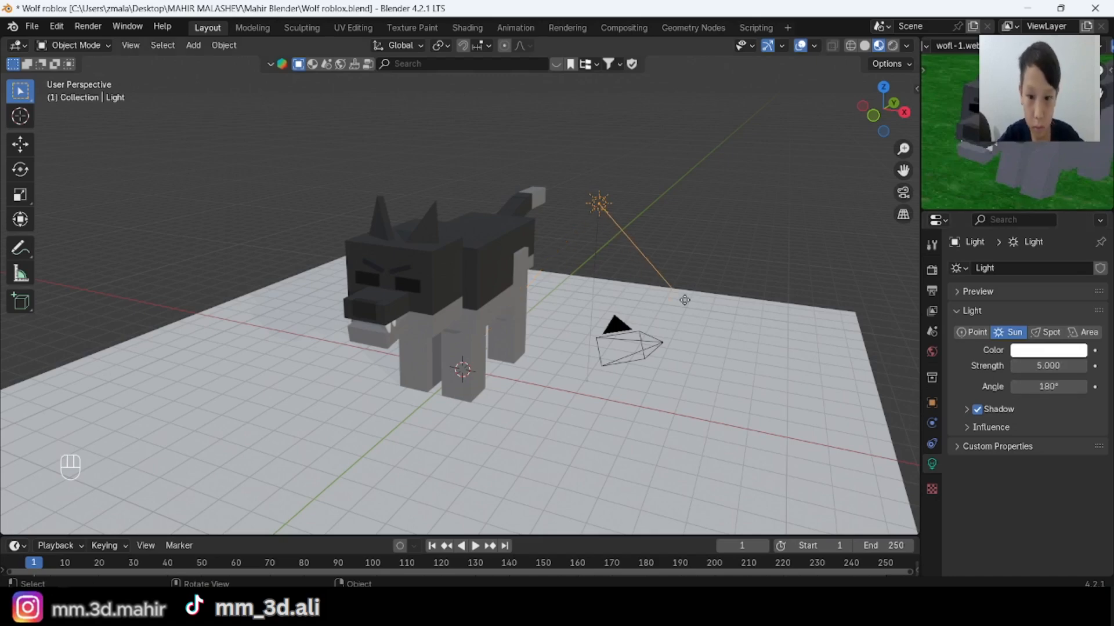
left_click(892, 46)
middle_click_drag(694, 213, 809, 181)
key("alt+a")
Select the floor plane and scale it up further around the wolf.
middle_click_drag(800, 256, 760, 238)
left_click(700, 355)
middle_click_drag(701, 355, 693, 386)
scroll(693, 386, "down", 4)
key("s")
left_click(771, 409)
Extrude the floor plane's back edge straight up along Z to form a tall backdrop wall.
key("Tab")
key("alt+a")
key("2")
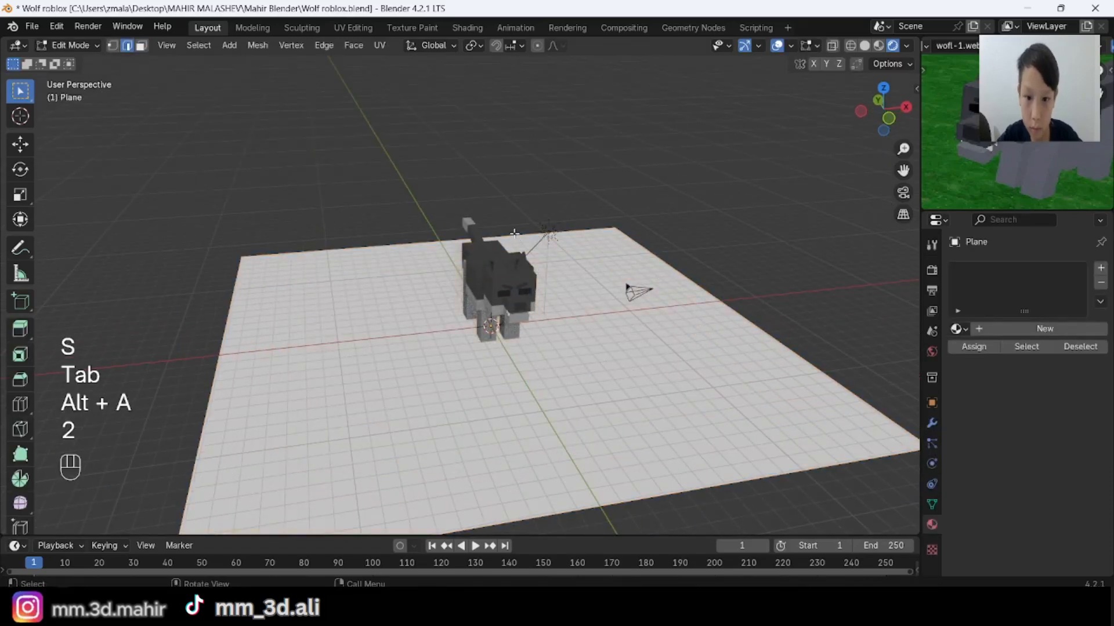
left_click(592, 230)
key("e")
key("z")
left_click(708, 64)
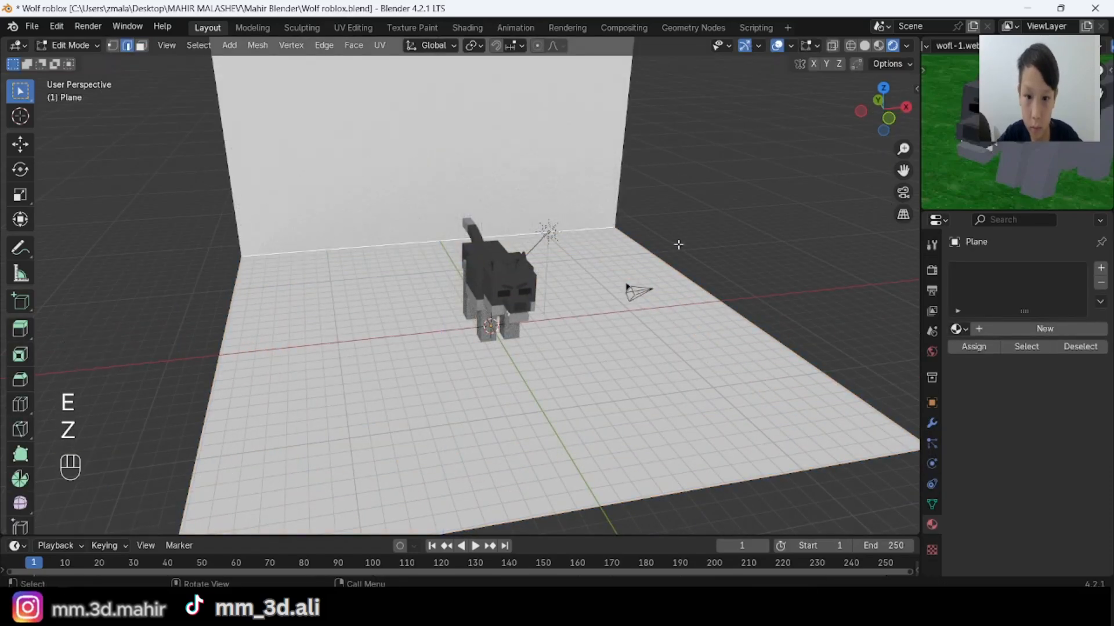
Bevel the edge between floor and wall with 7 segments into a curve and shade the backdrop smooth.
left_click(619, 226)
key("ctrl+b")
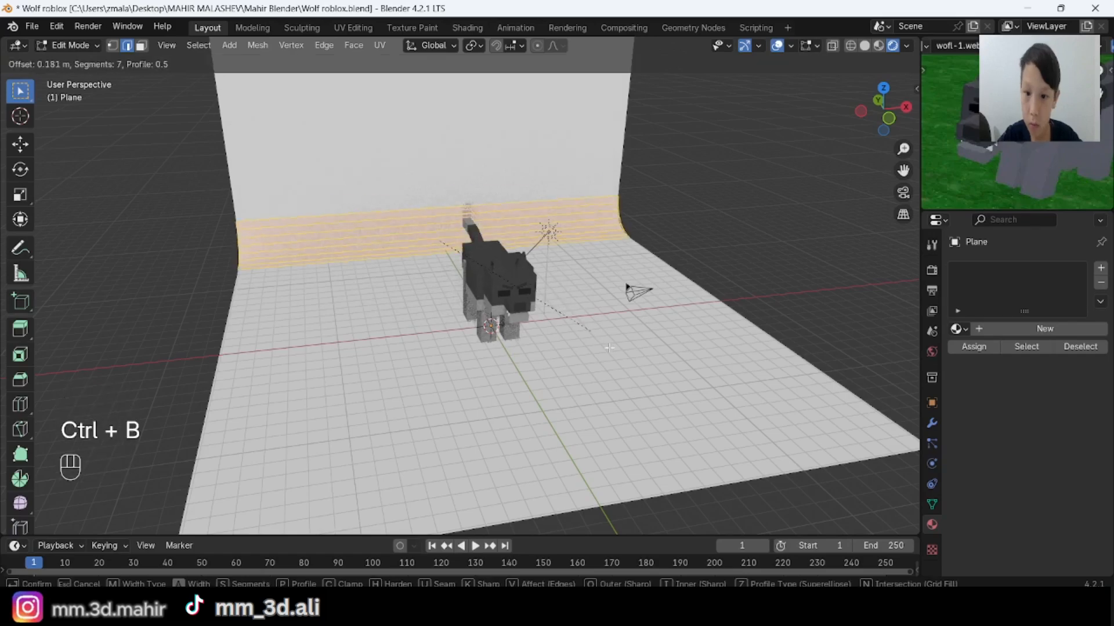
left_click(631, 364)
key("Tab")
middle_click_drag(673, 180, 652, 130)
right_click(652, 130)
left_click(652, 130)
key("alt+a")
middle_click_drag(621, 174, 742, 230)
Set the world background colour to an Environment Texture using the photo_studio_loft image from the MAHIR MALASHEV folder.
left_click(931, 352)
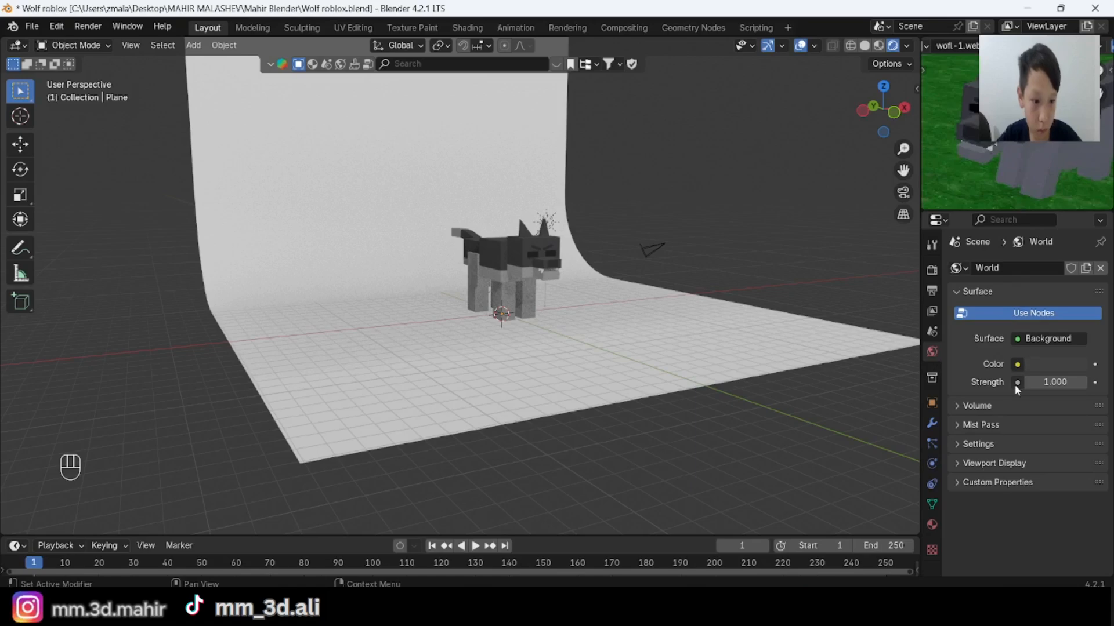
left_click(1017, 363)
left_click(664, 428)
left_click(1070, 382)
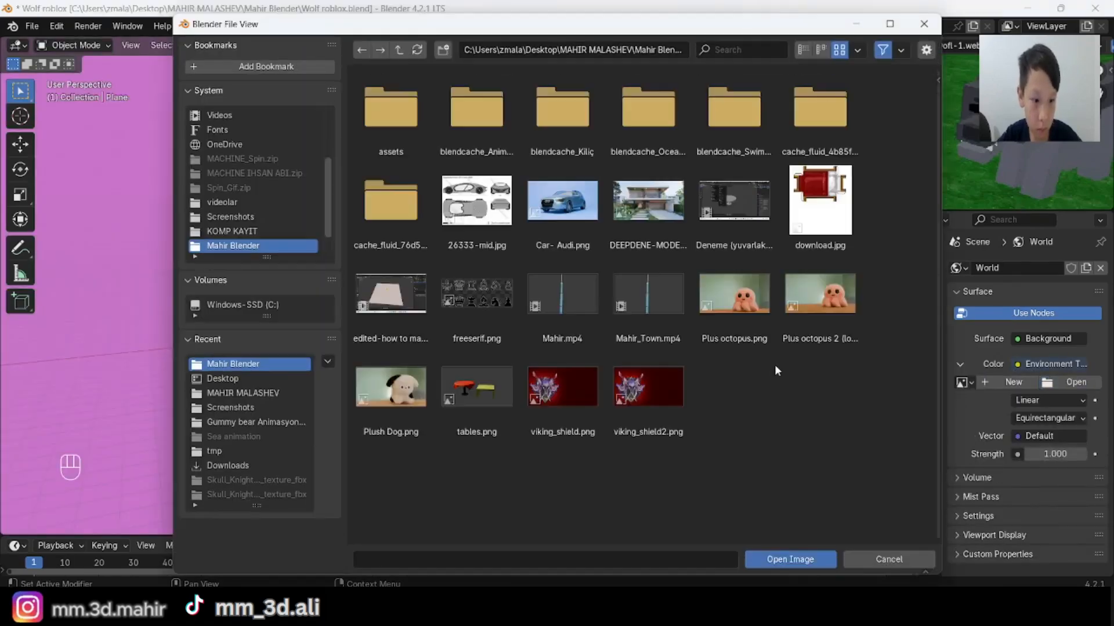
left_click(229, 393)
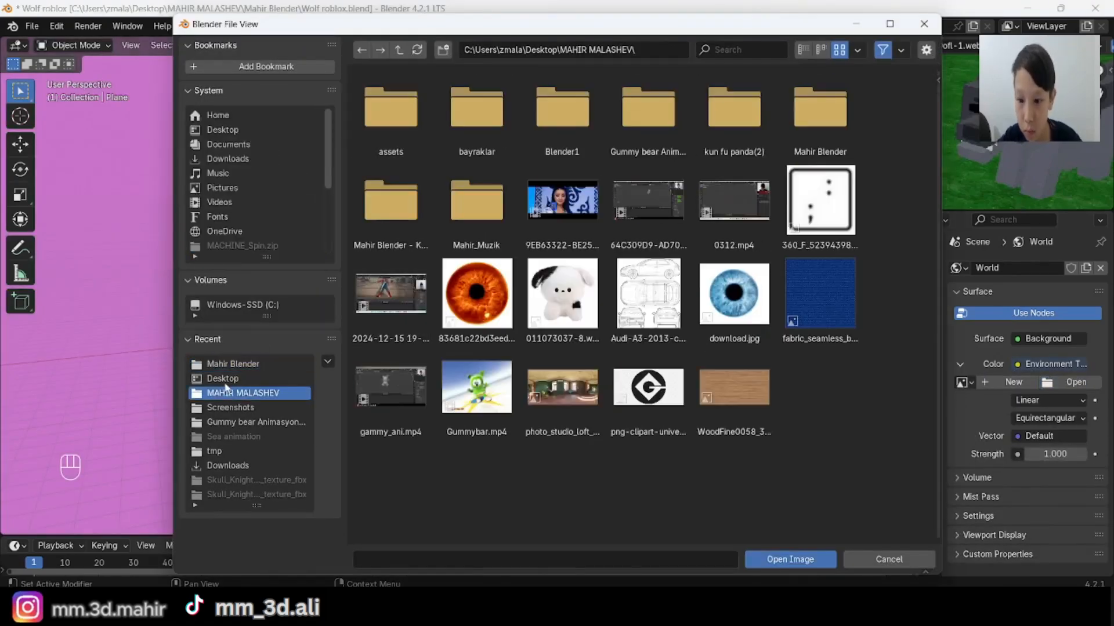
left_click(562, 388)
left_click(757, 560)
key("alt+a")
scroll(656, 415, "up", 3)
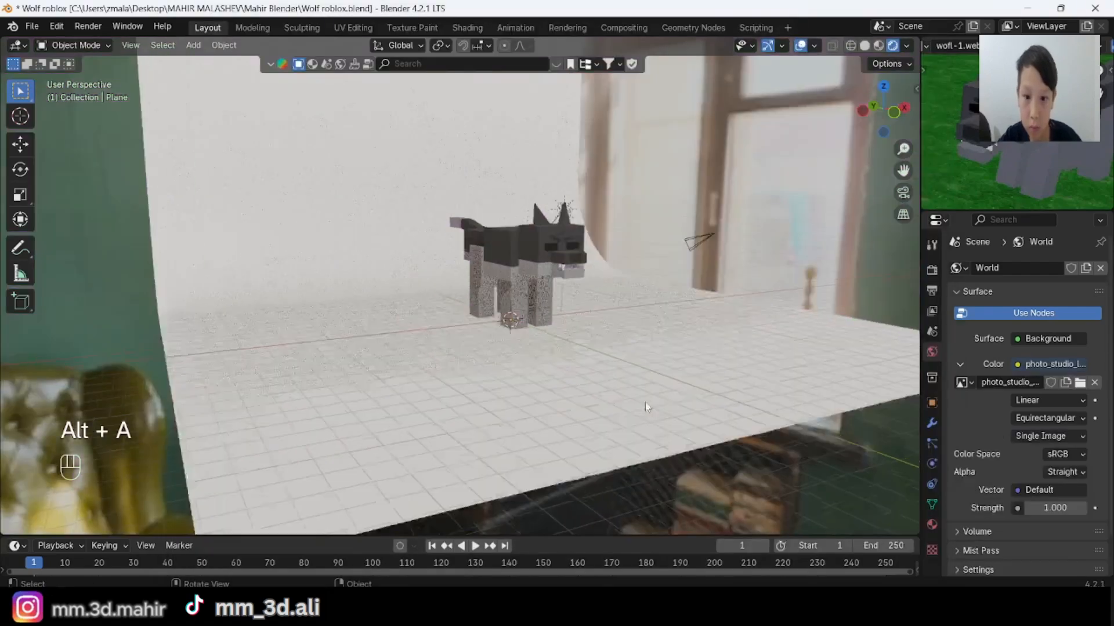
Set the world background strength to 2 and re-aim the sun light.
left_click(1052, 513)
type("2")
key("Return")
middle_click_drag(711, 347, 636, 356)
left_click_drag(605, 246, 670, 195)
left_click_drag(705, 280, 712, 285)
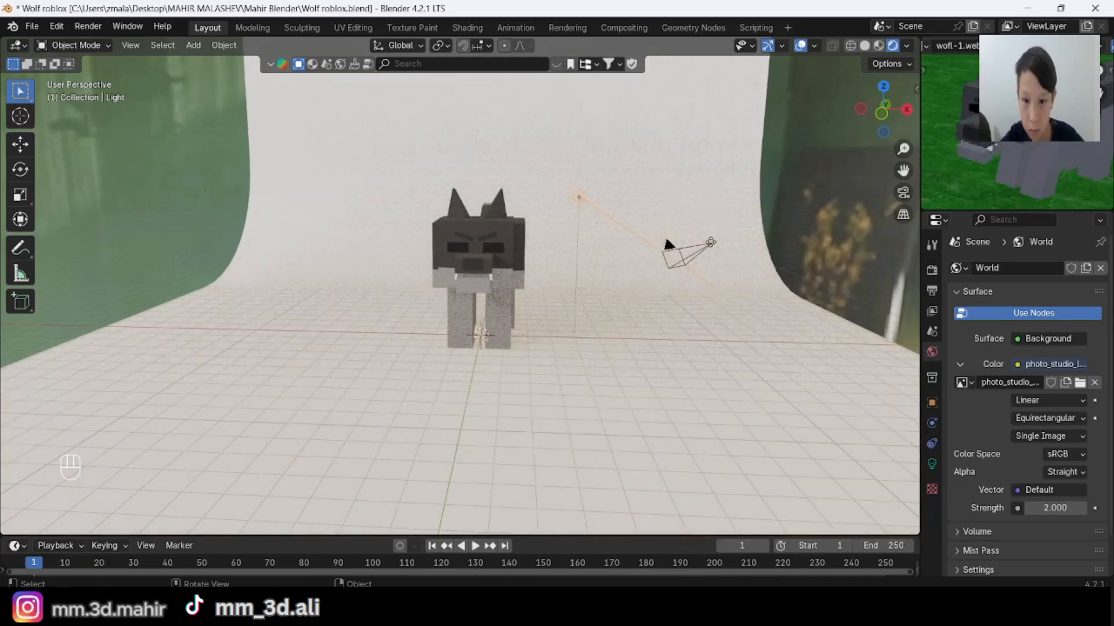
key("alt+a")
Switch to the camera view, lock the camera to the view, and frame the whole wolf.
scroll(705, 238, "down", 5)
middle_click_drag(705, 238, 926, 178)
left_click(903, 192)
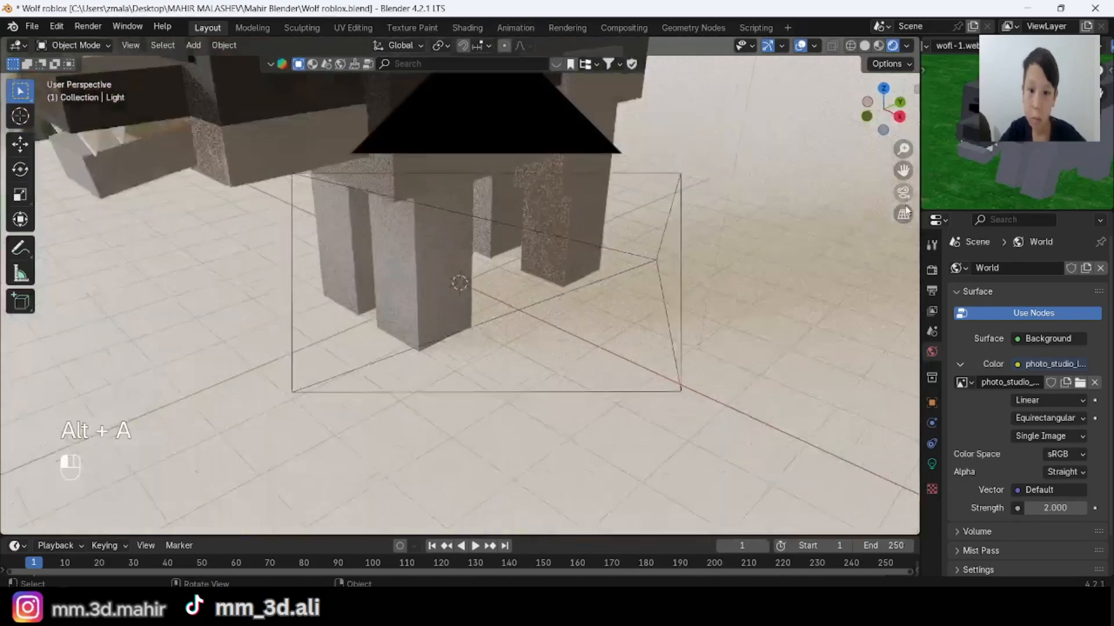
left_click(902, 214)
scroll(786, 340, "down", 4)
middle_click_drag(820, 343, 711, 386, "shift")
Widen the backdrop along X and rotate it about Z so it fills the camera frame behind the wolf.
left_click(811, 391)
key("s")
key("x")
left_click(860, 377)
key("alt+a")
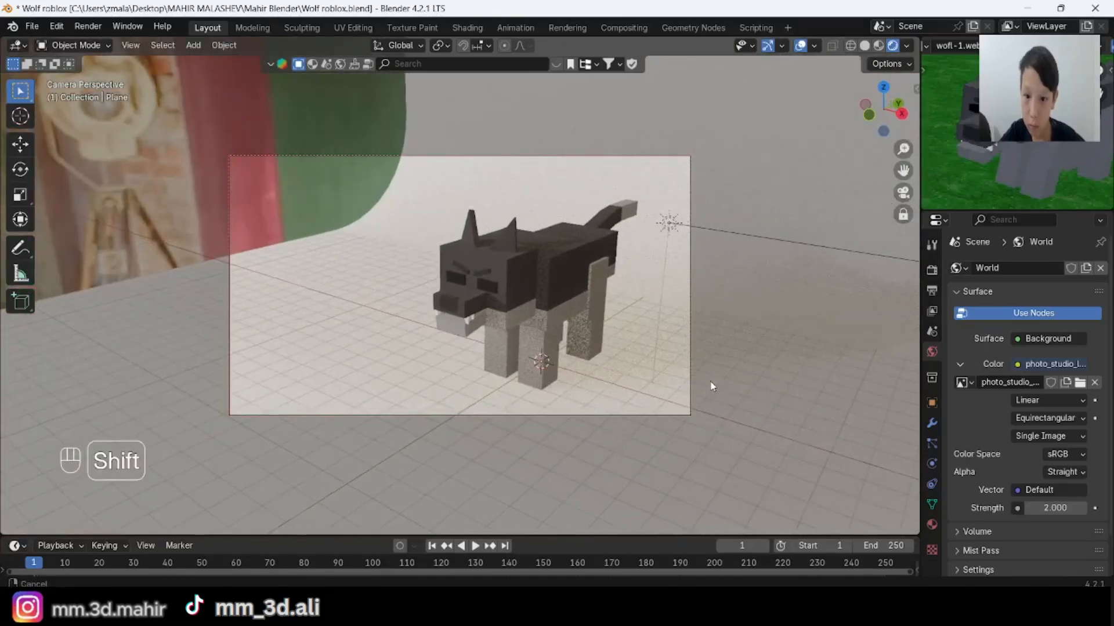
key("r")
key("z")
left_click(803, 266)
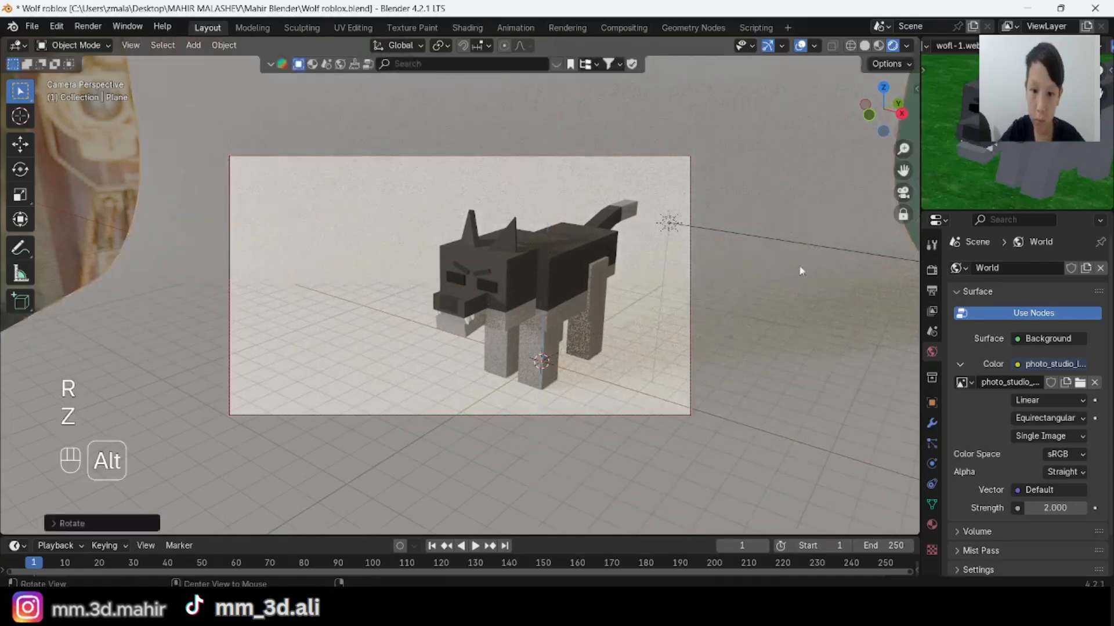
key("alt+a")
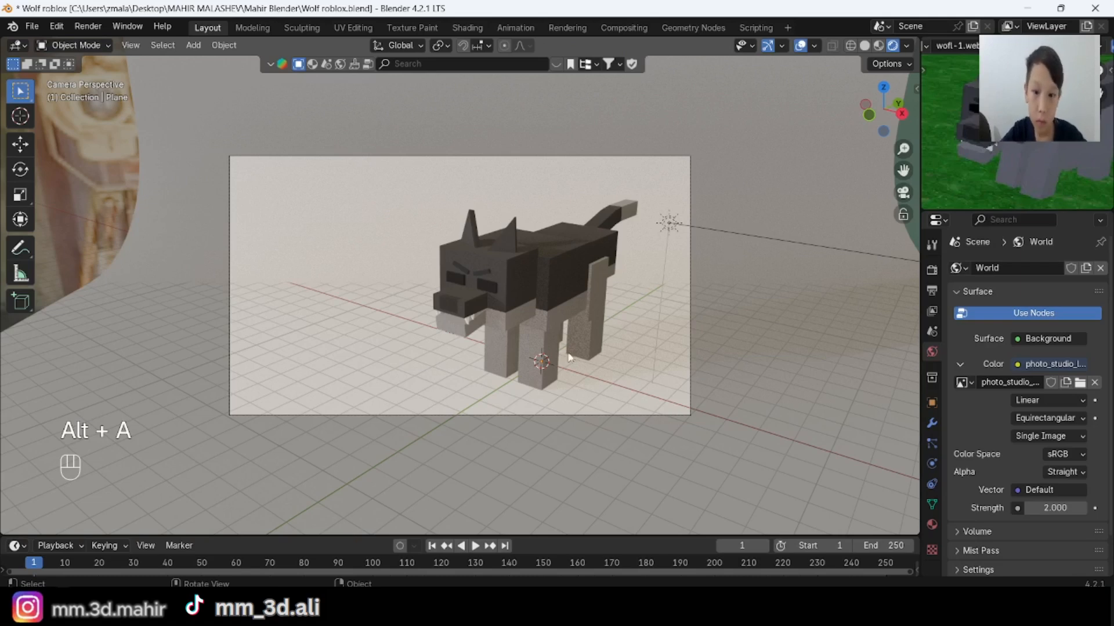
Apply the front legs' Mirror modifier and separate the two legs by loose parts.
left_click(931, 422)
key("ctrl+a")
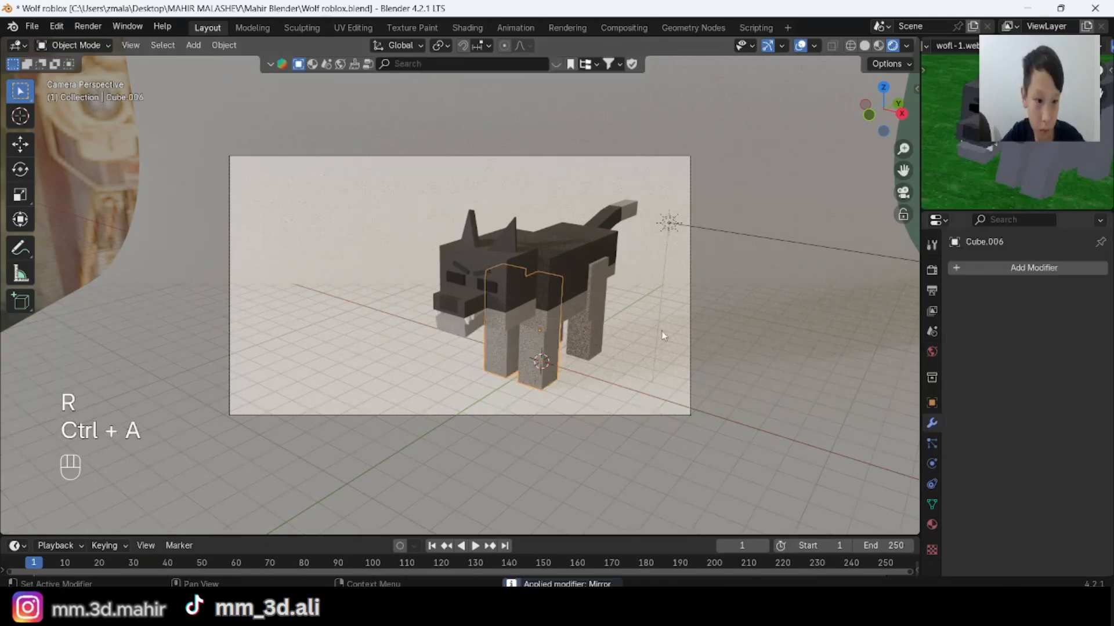
key("Tab")
key("p")
left_click(548, 371)
key("Tab")
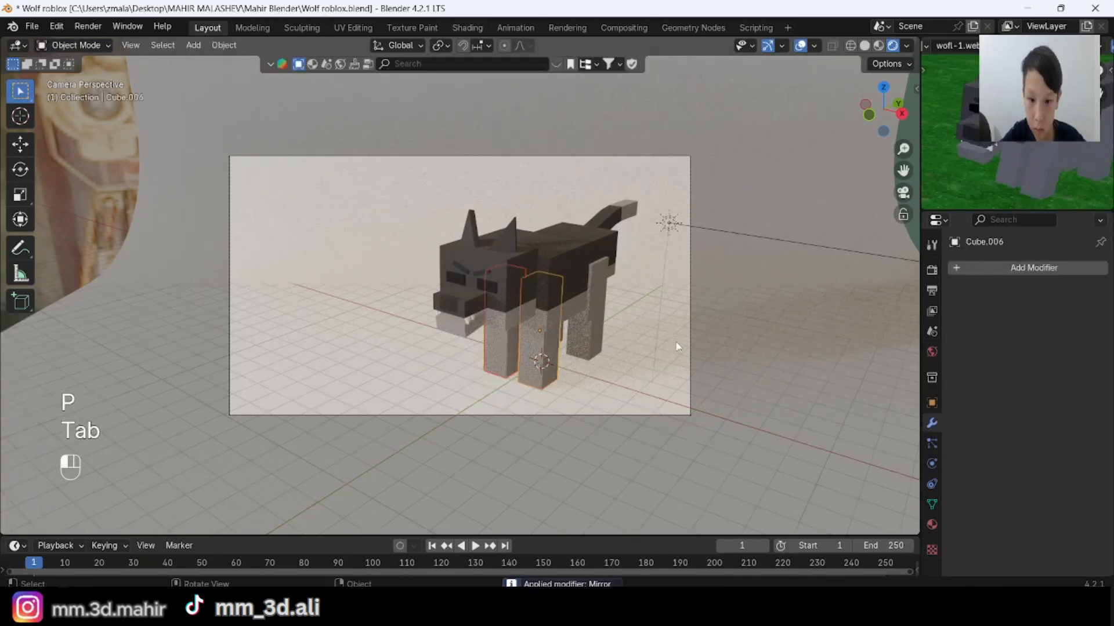
Apply the hind legs' Mirror modifier and separate those two legs by loose parts.
left_click(580, 313)
key("ctrl+a")
key("Tab")
key("p")
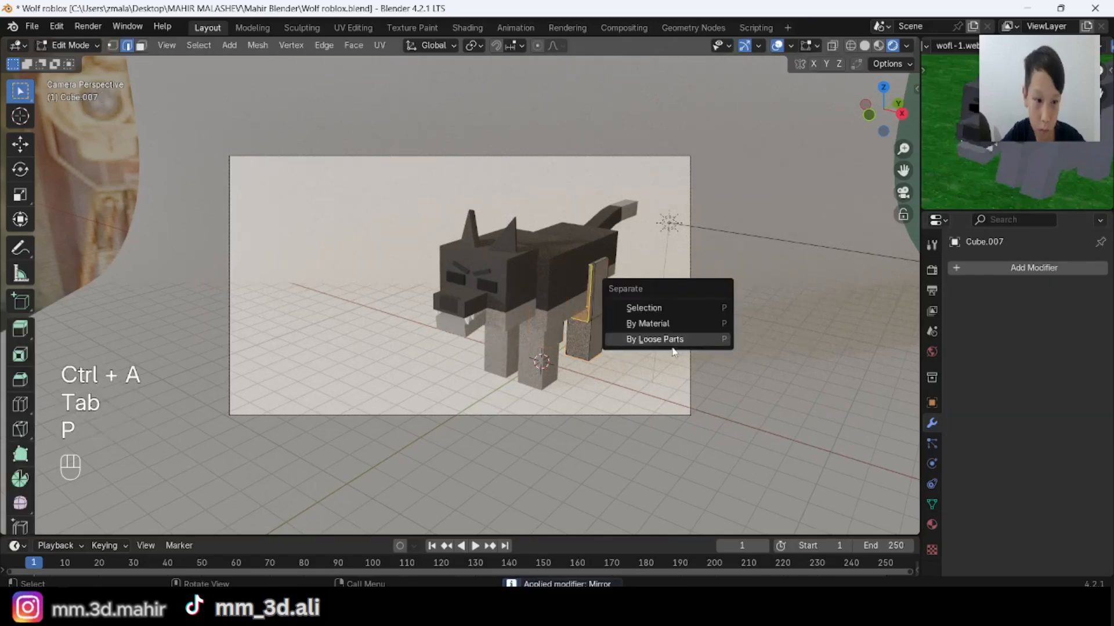
left_click(678, 336)
key("Tab")
Select all four legs and set each leg's origin to its geometry.
left_click(513, 347, "shift")
left_click(224, 46)
mouse_move(269, 81)
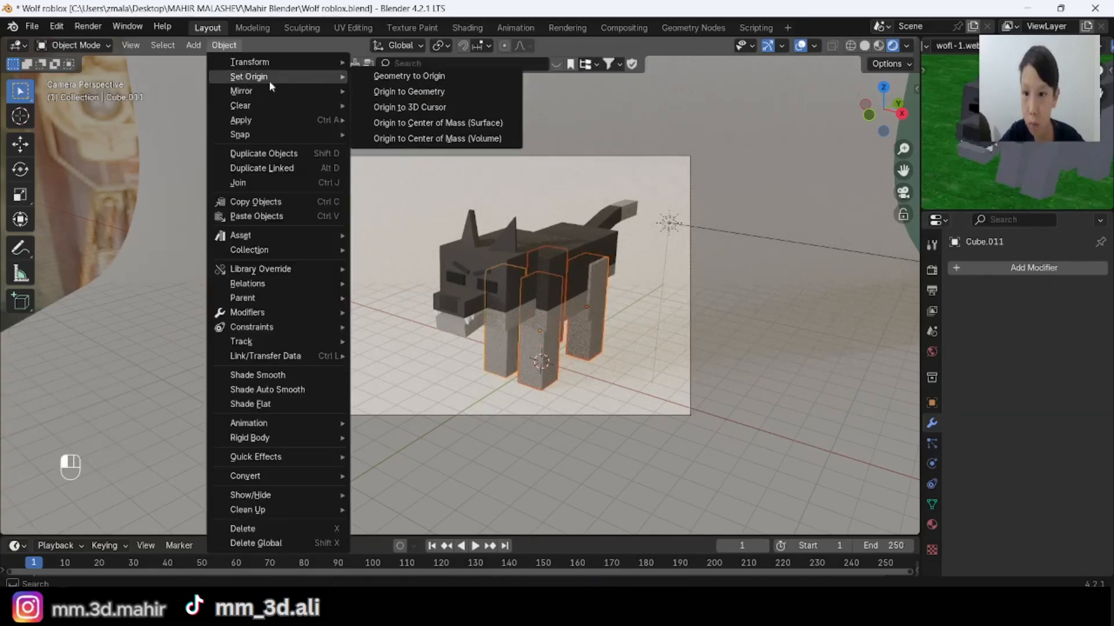
left_click(406, 90)
key("alt+a")
Rotate the front leg nearest the camera by about -14° around X for a walking pose.
key("r")
key("x")
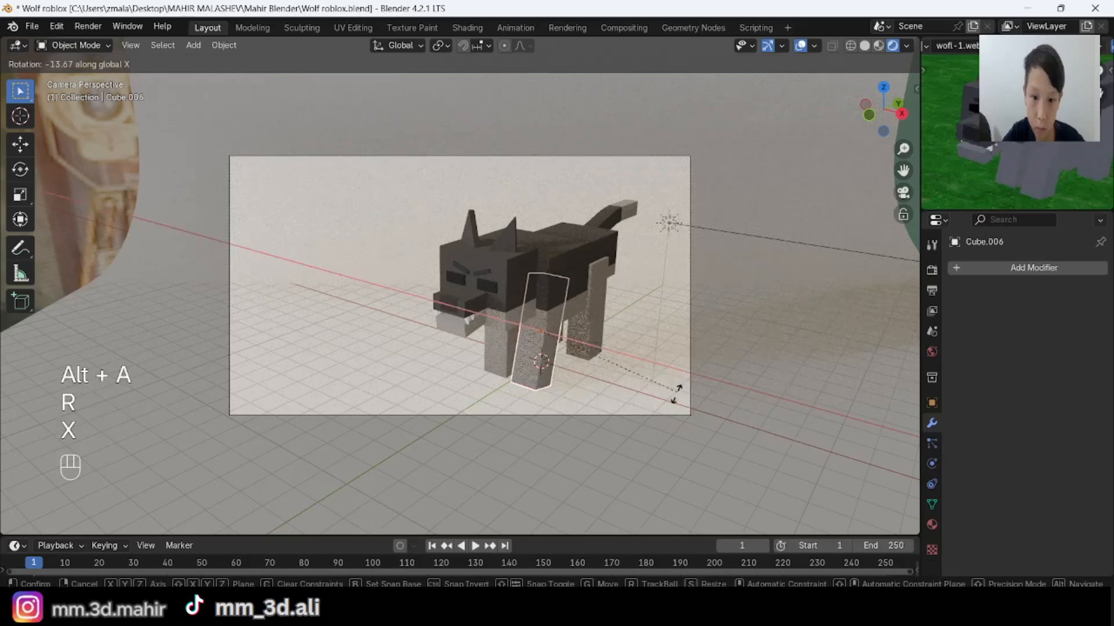
left_click(673, 395)
key("alt+a")
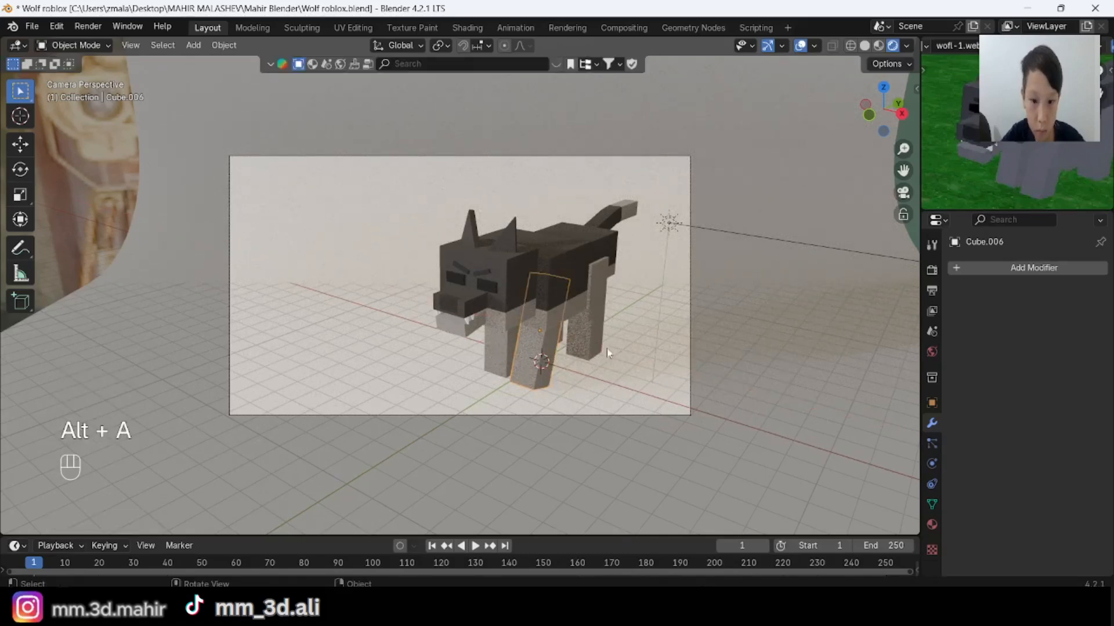
Try to rotate the far hind leg around the X axis.
key("r")
key("ctrl+z")
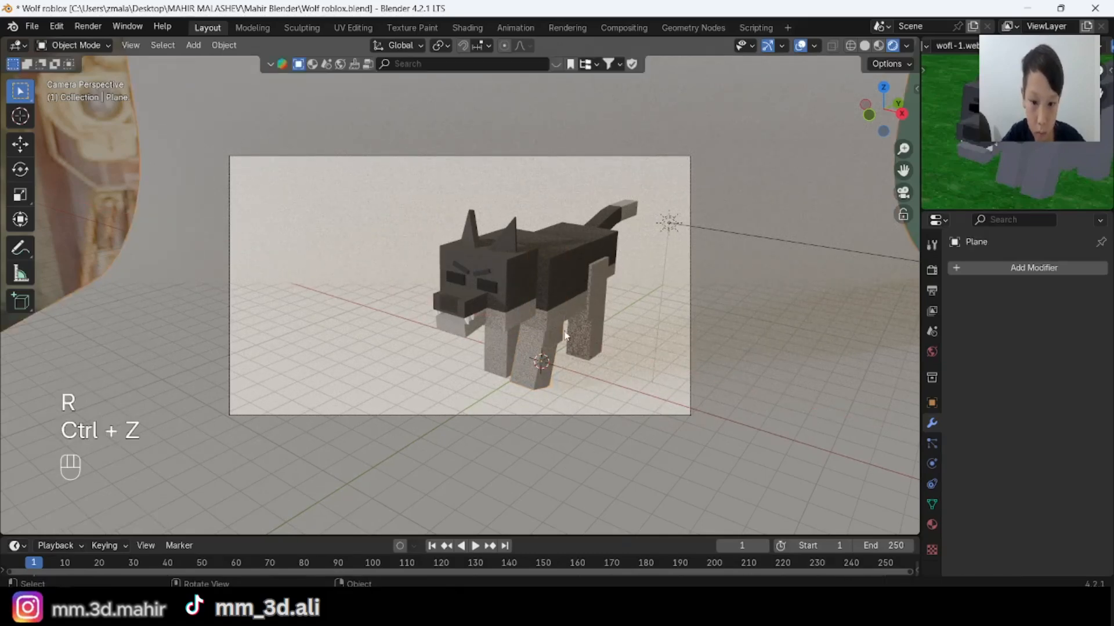
key("r")
key("x")
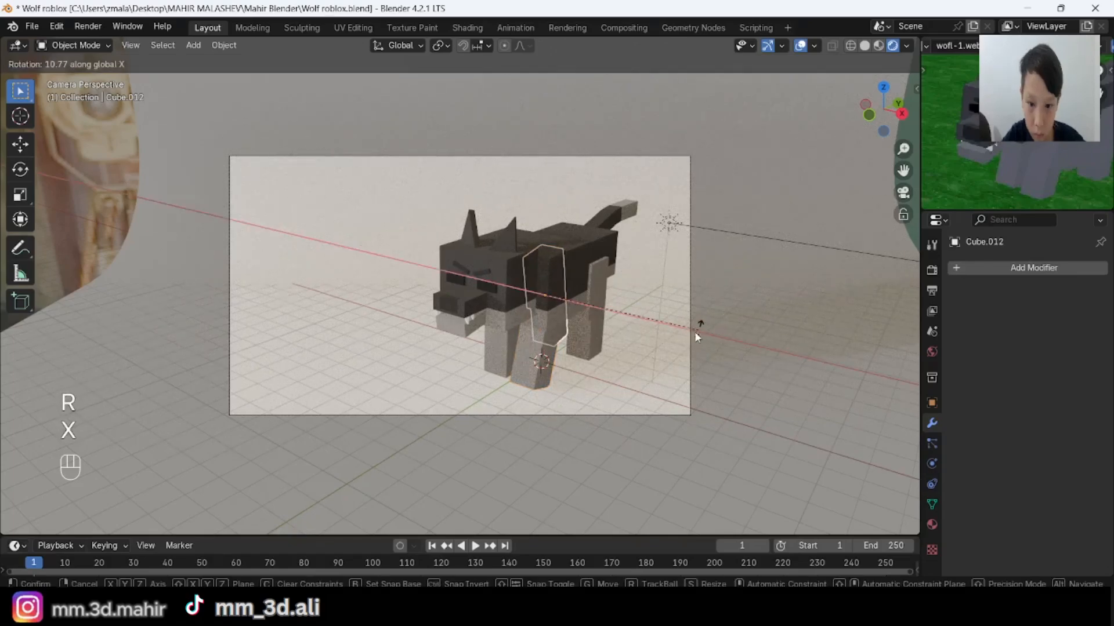
right_click(694, 331)
Check the posed wolf in the camera view and save the file.
scroll(684, 345, "down", 2)
key("alt+a")
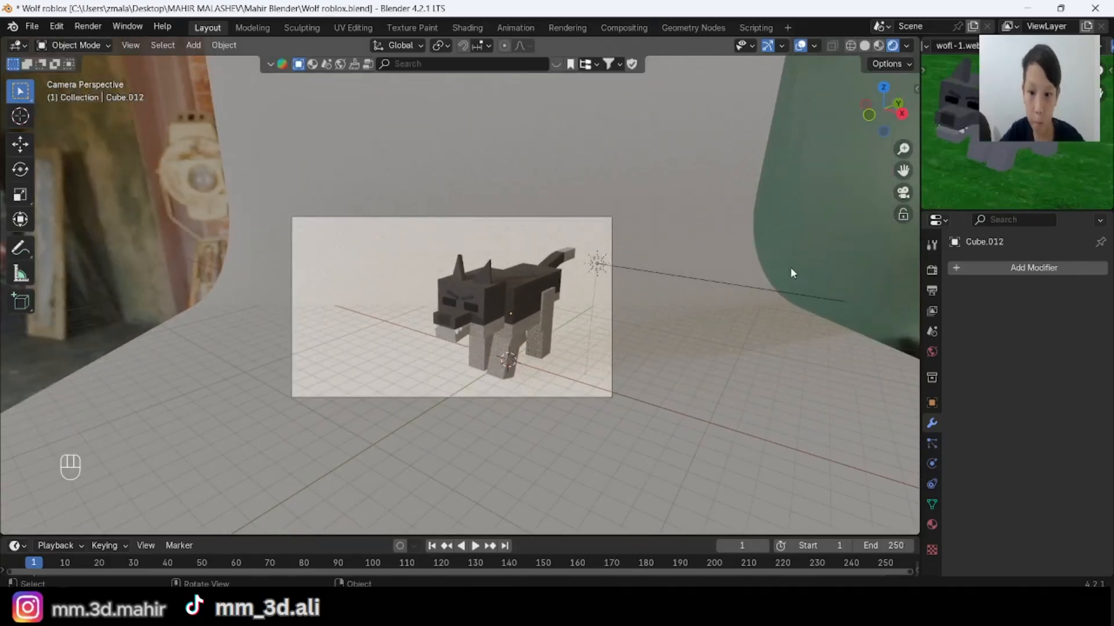
scroll(583, 293, "down", 2)
scroll(583, 293, "up", 2)
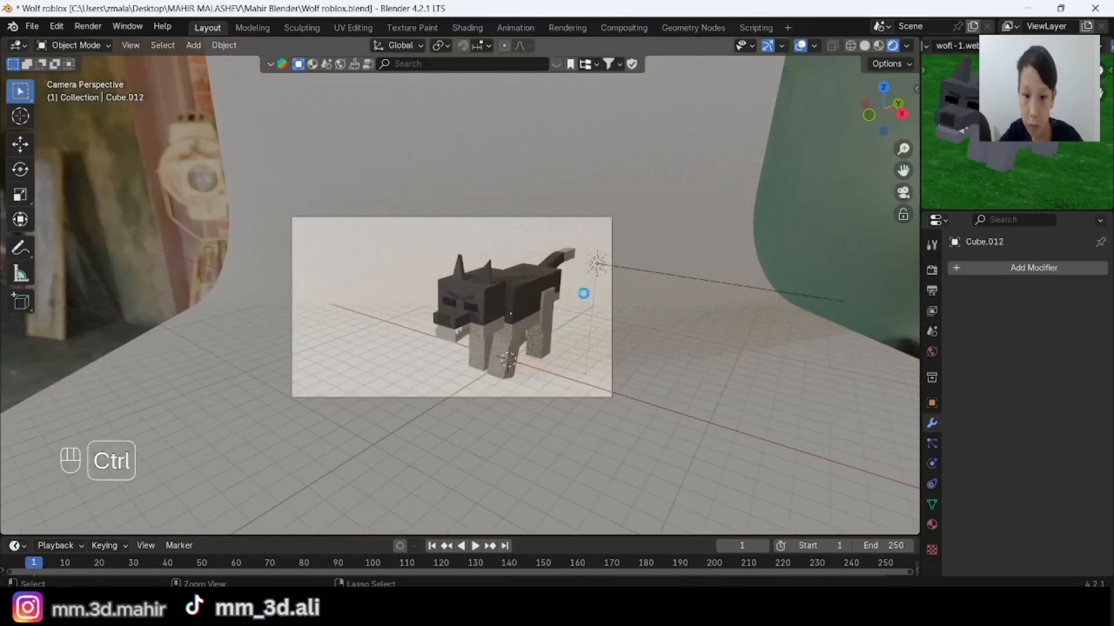
key("ctrl+s")
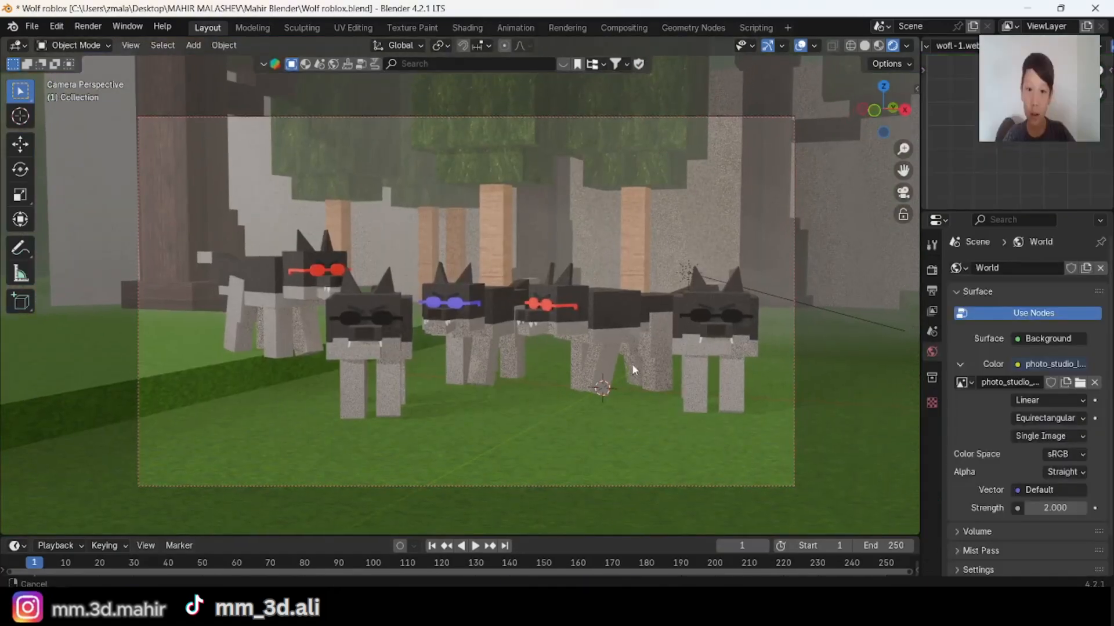
middle_click_drag(633, 353, 633, 348, "shift")
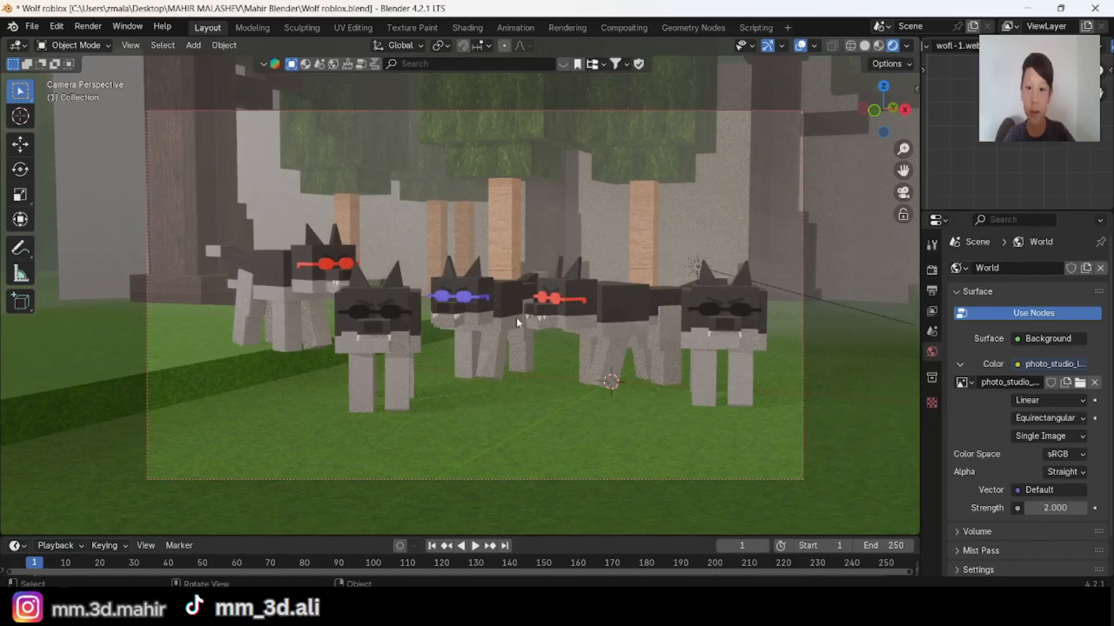
middle_click_drag(516, 318, 471, 306, "shift")
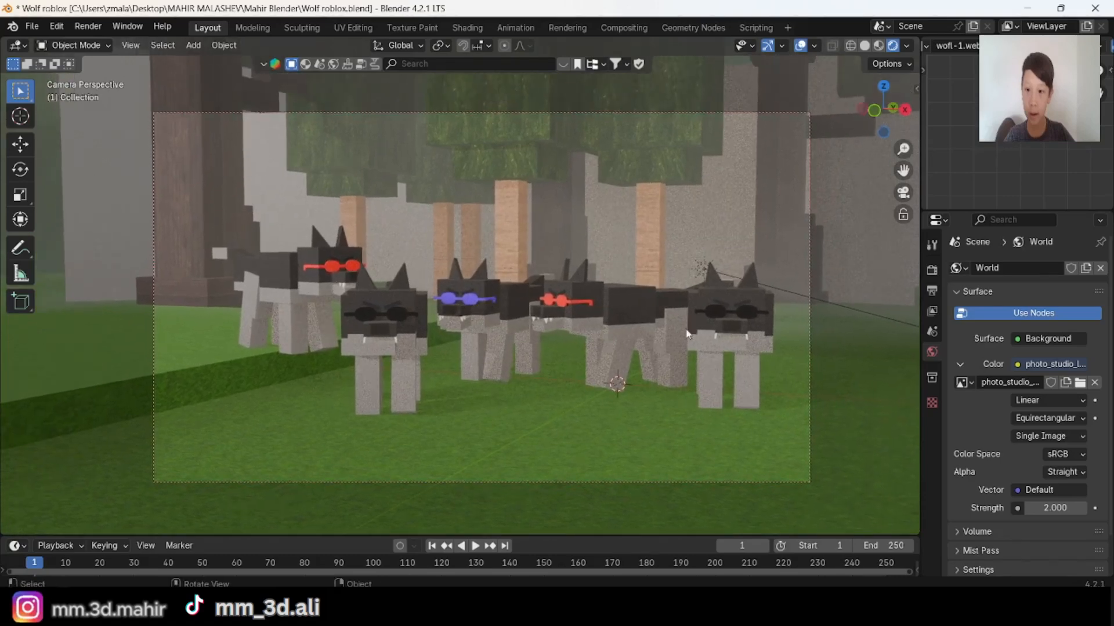
middle_click_drag(694, 335, 673, 323, "shift")
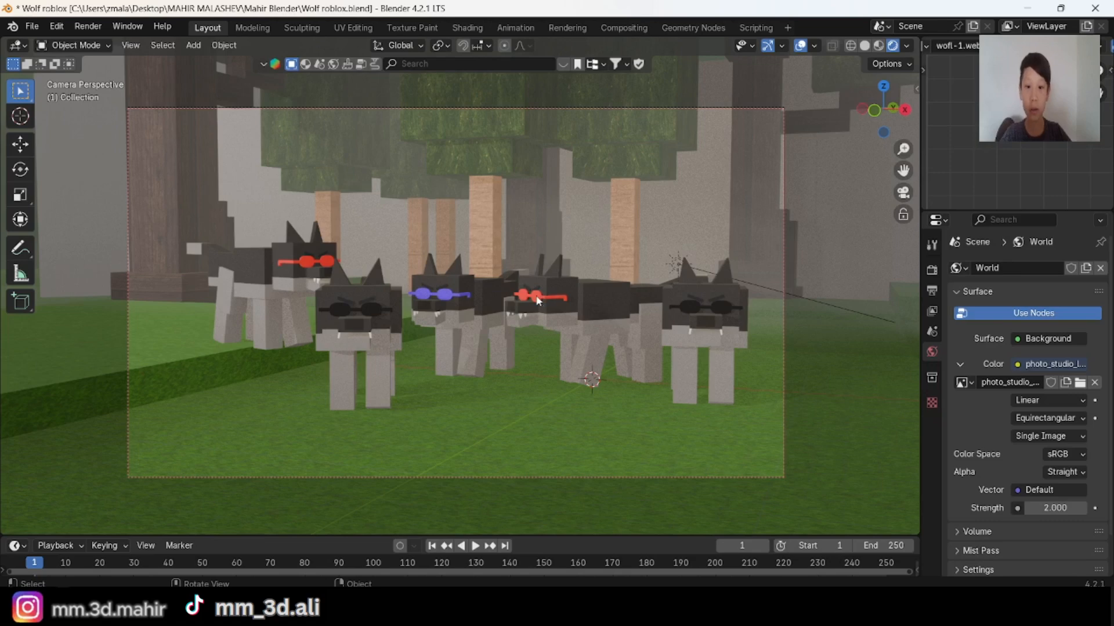
mouse_move(638, 328)
middle_mouse_down("shift")
mouse_move(618, 333)
mouse_move(634, 338)
middle_mouse_up("shift")
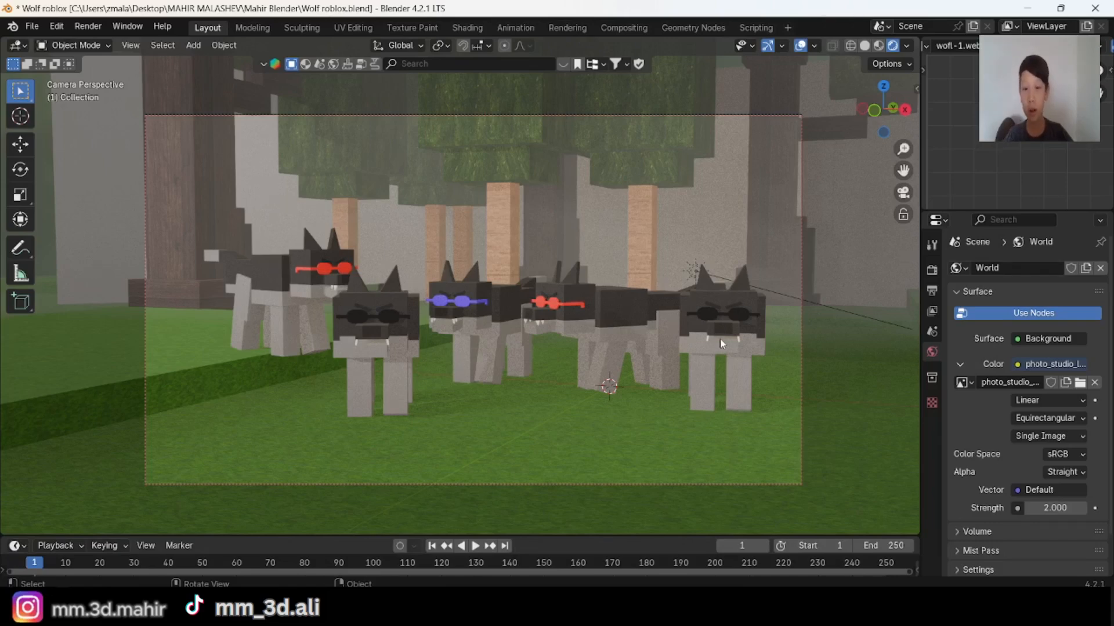
middle_click_drag(719, 343, 730, 330, "shift")
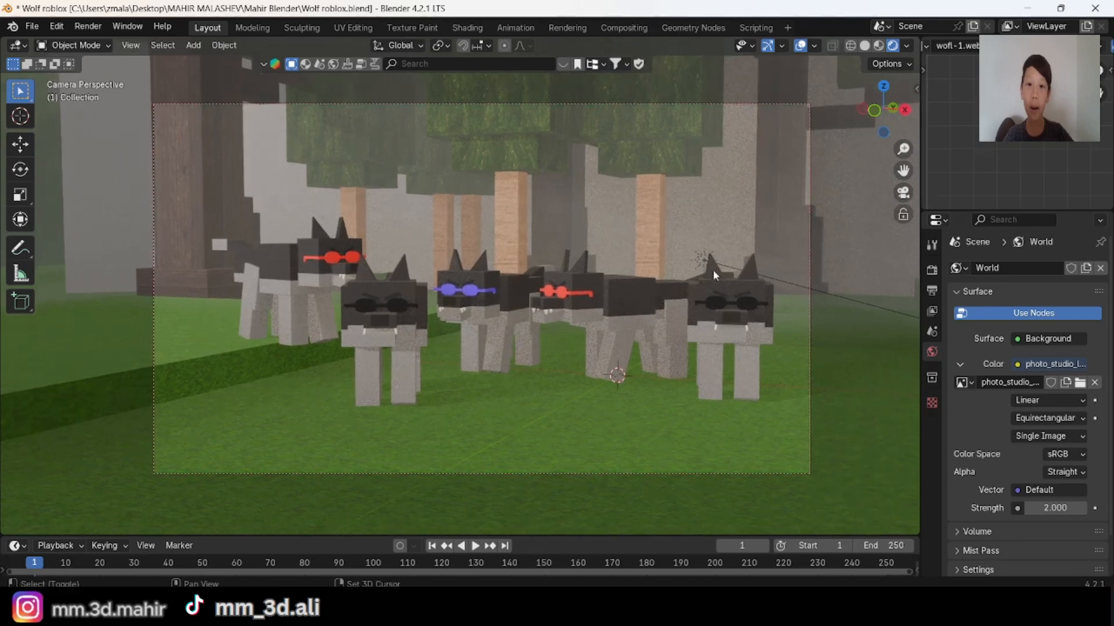
mouse_move(670, 236)
middle_mouse_down("shift")
mouse_move(704, 248)
mouse_move(687, 221)
middle_mouse_up("shift")
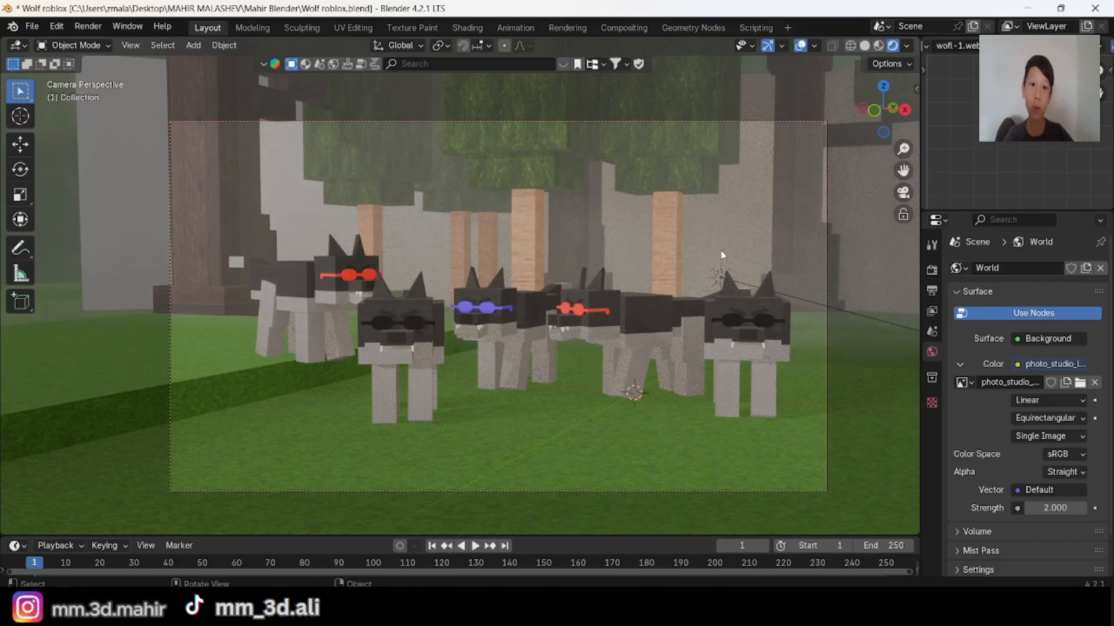
mouse_move(705, 252)
middle_mouse_down("shift")
mouse_move(685, 235)
mouse_move(702, 242)
middle_mouse_up("shift")
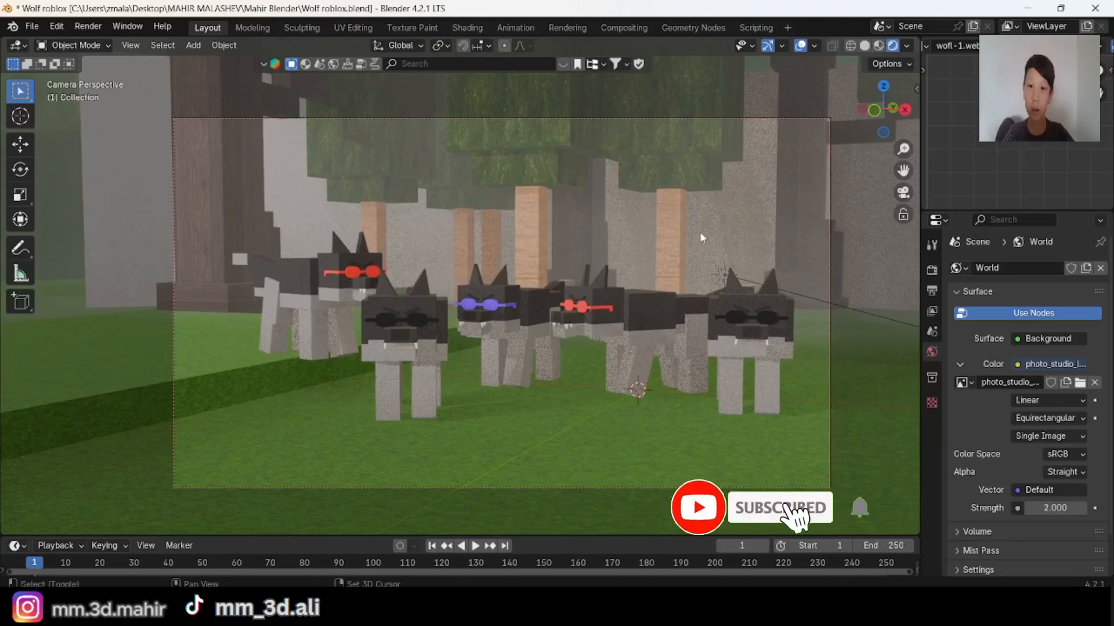